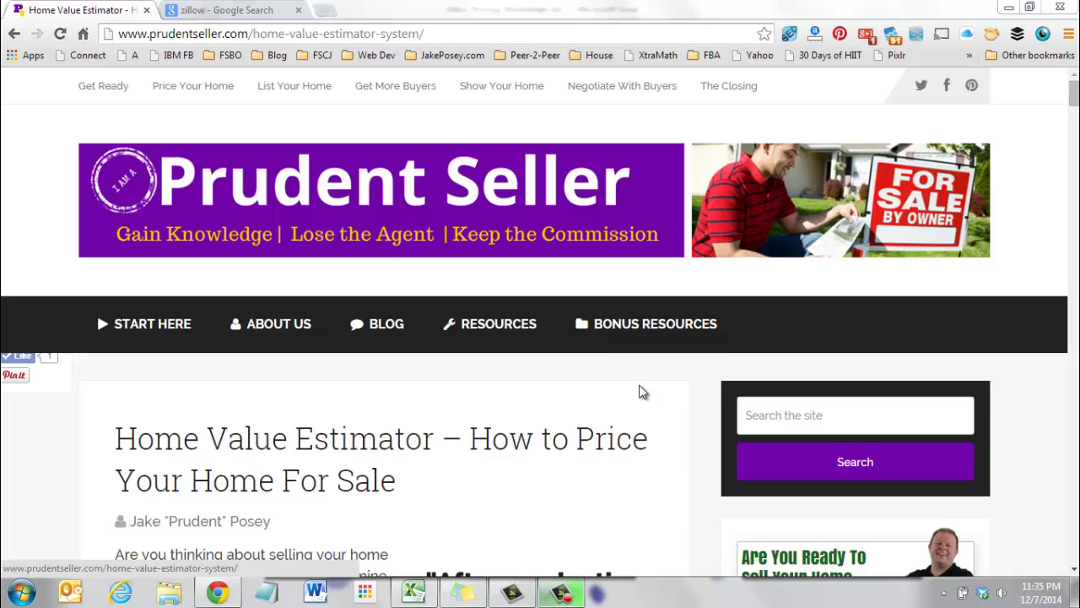
# In the Zillow Pricing Worksheet, review the header row and the Neighborhood, Address, Link and Price cells.
pyautogui.hotkey('alt', 'Tab')
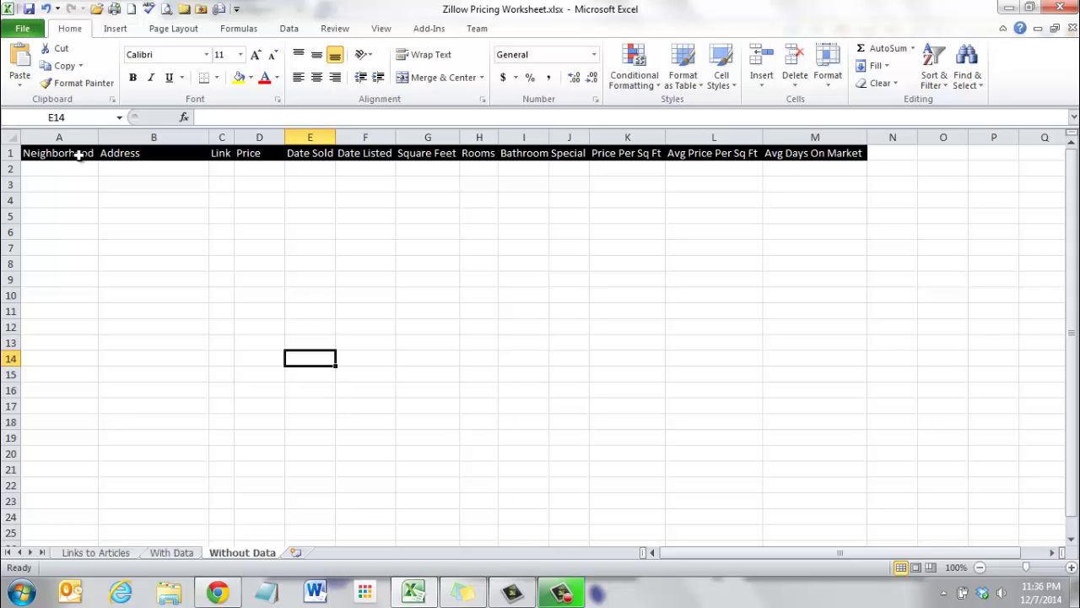
pyautogui.moveTo(79, 155); pyautogui.dragTo(808, 168)
pyautogui.click(76, 172)
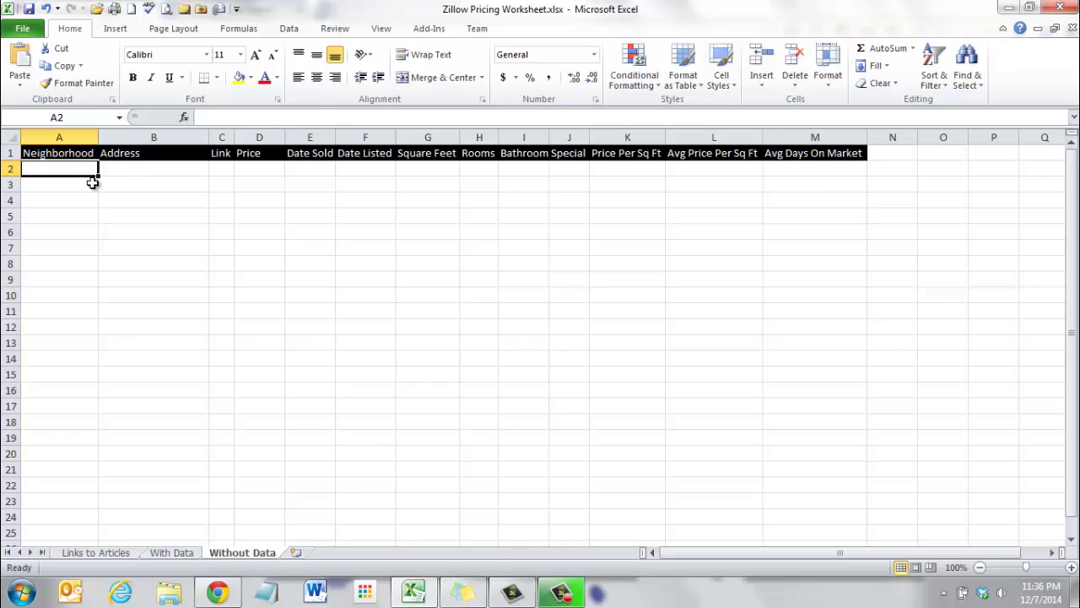
pyautogui.click(126, 176)
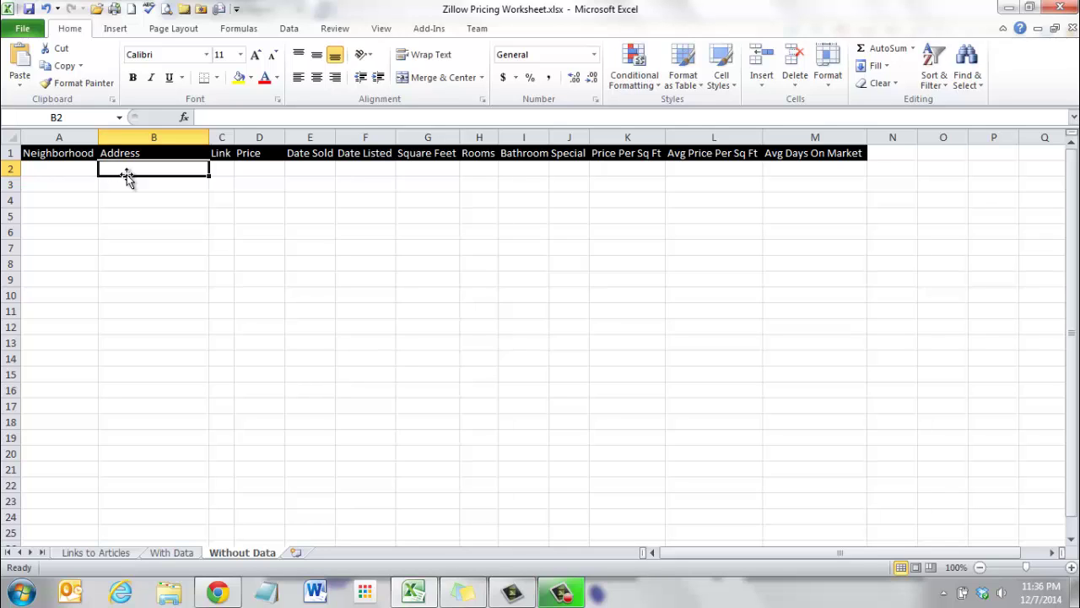
pyautogui.click(226, 176)
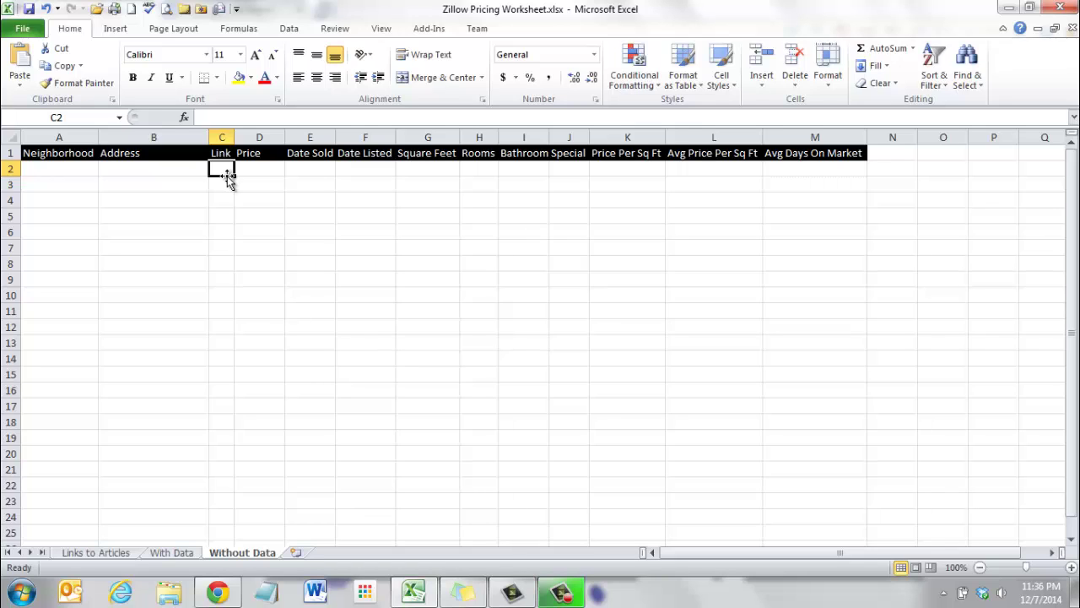
pyautogui.click(262, 176)
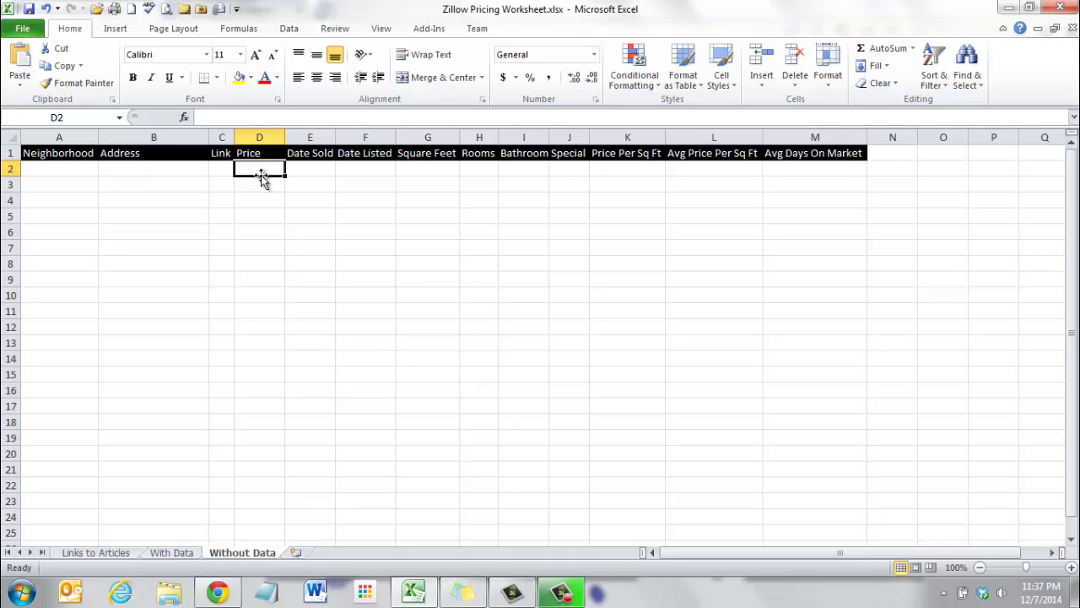
pyautogui.click(306, 169)
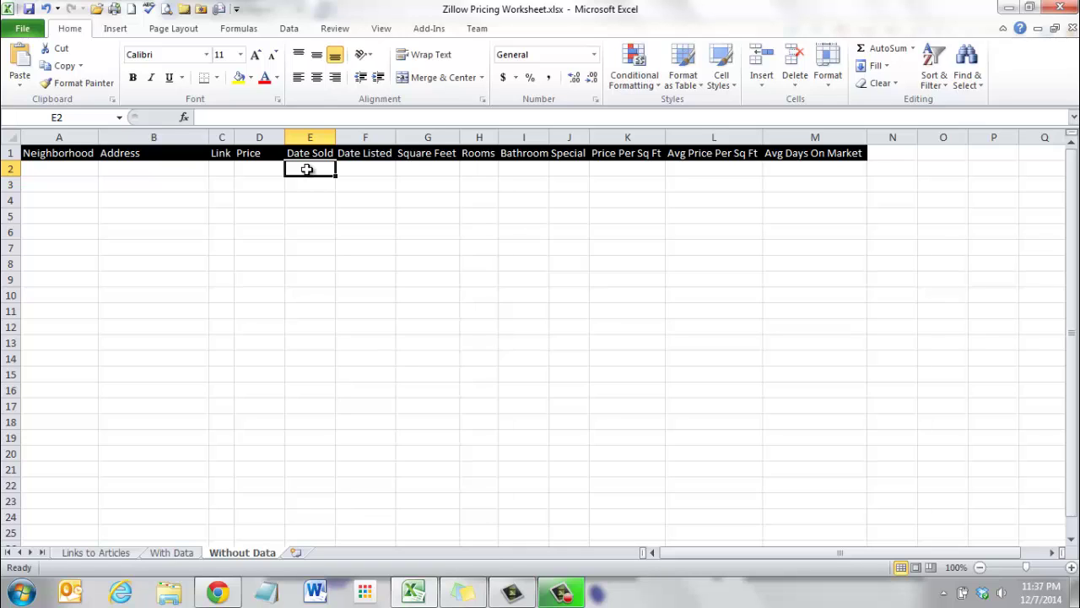
pyautogui.click(368, 173)
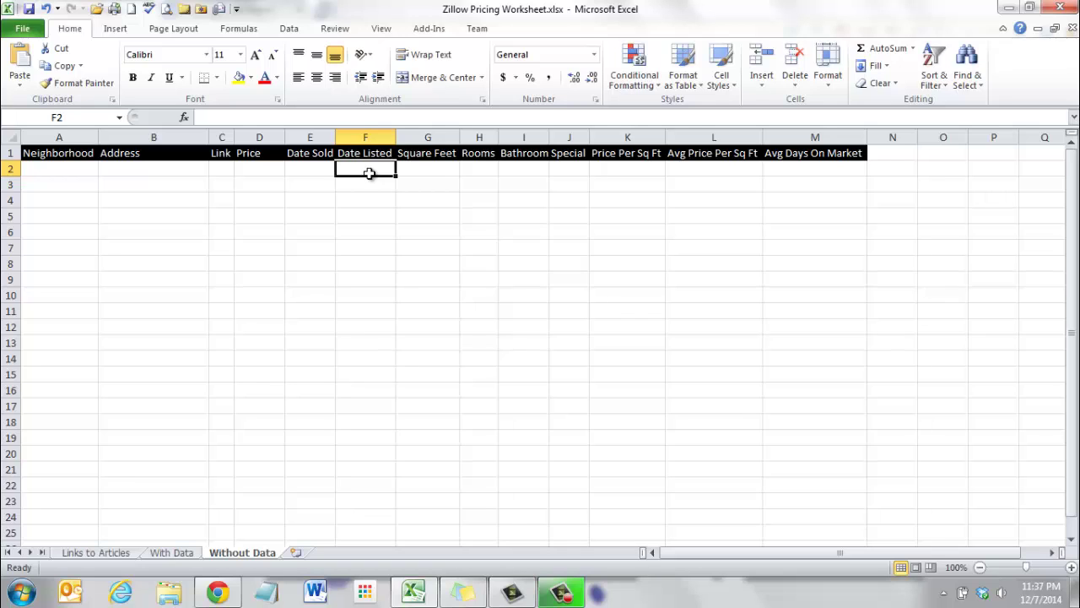
pyautogui.click(438, 170)
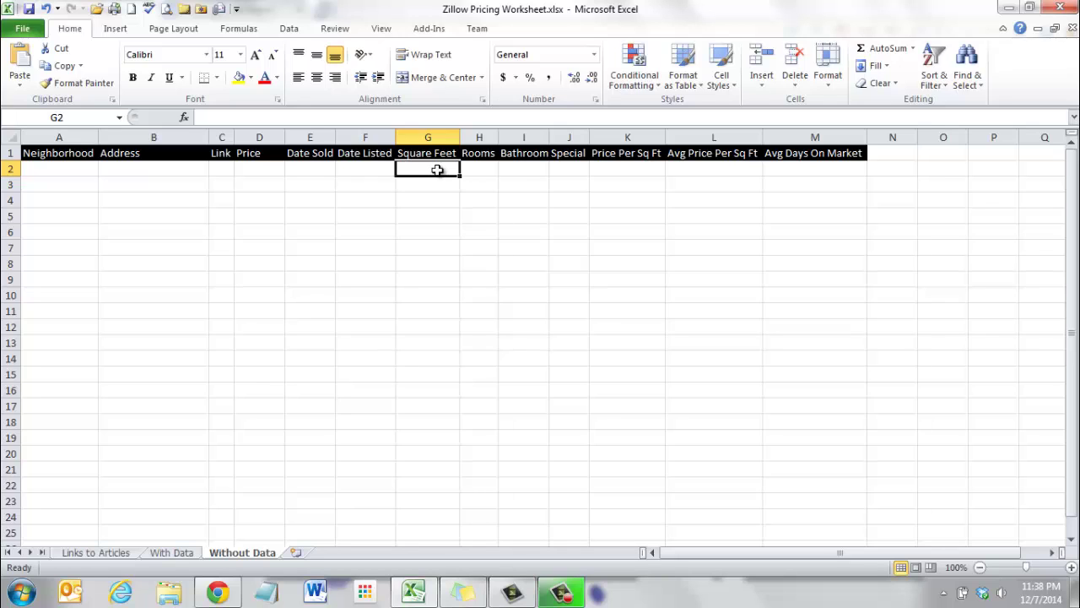
pyautogui.click(478, 166)
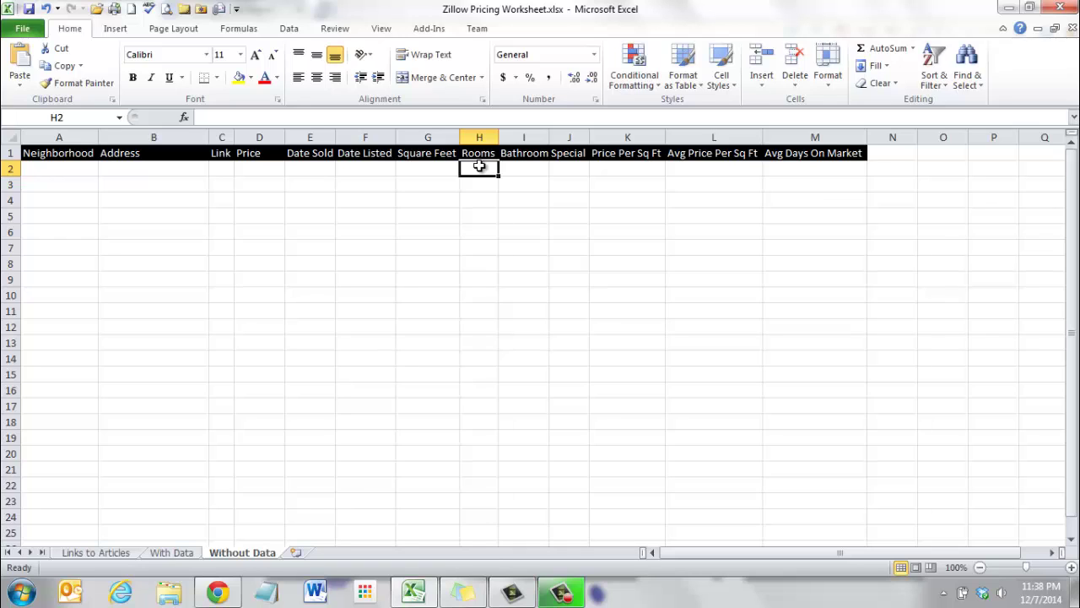
pyautogui.click(526, 168)
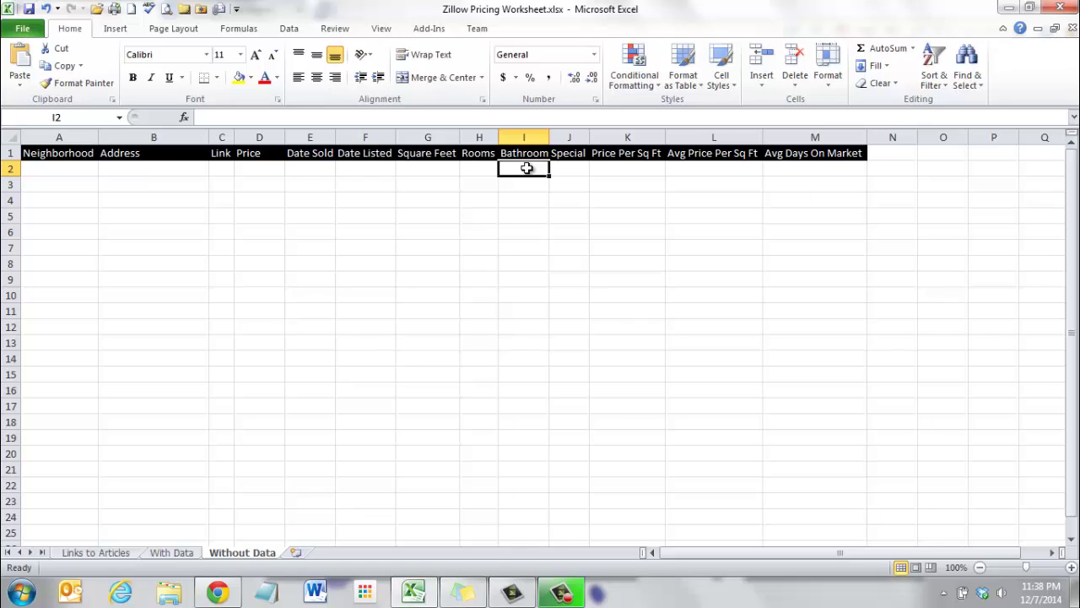
pyautogui.click(569, 167)
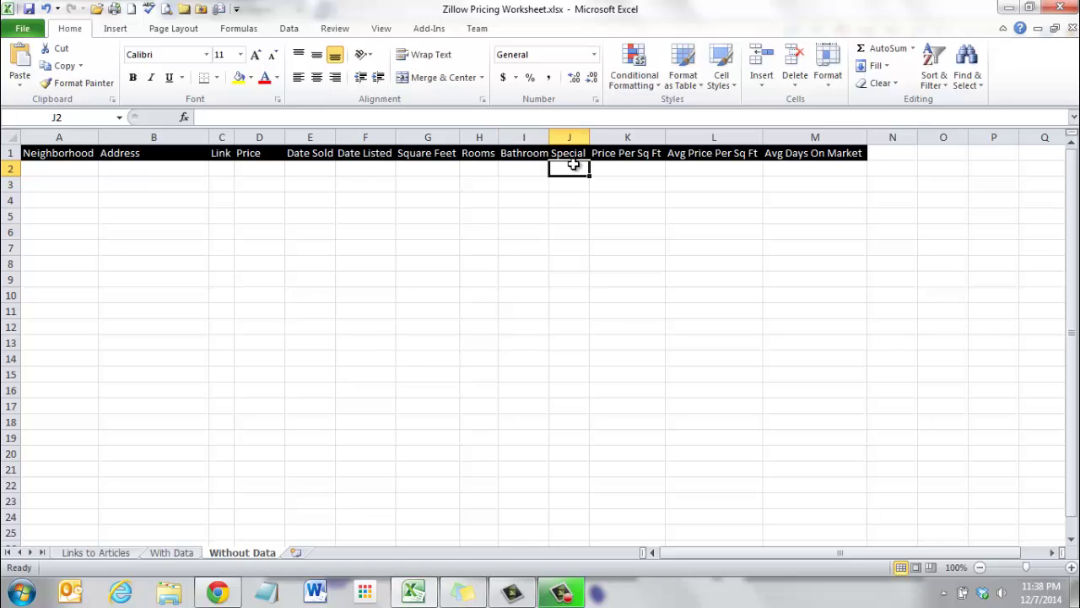
# Widen column J, then review the Price Per Sq Ft, Avg Price Per Sq Ft and Avg Days On Market headers.
pyautogui.moveTo(594, 137); pyautogui.dragTo(667, 136)
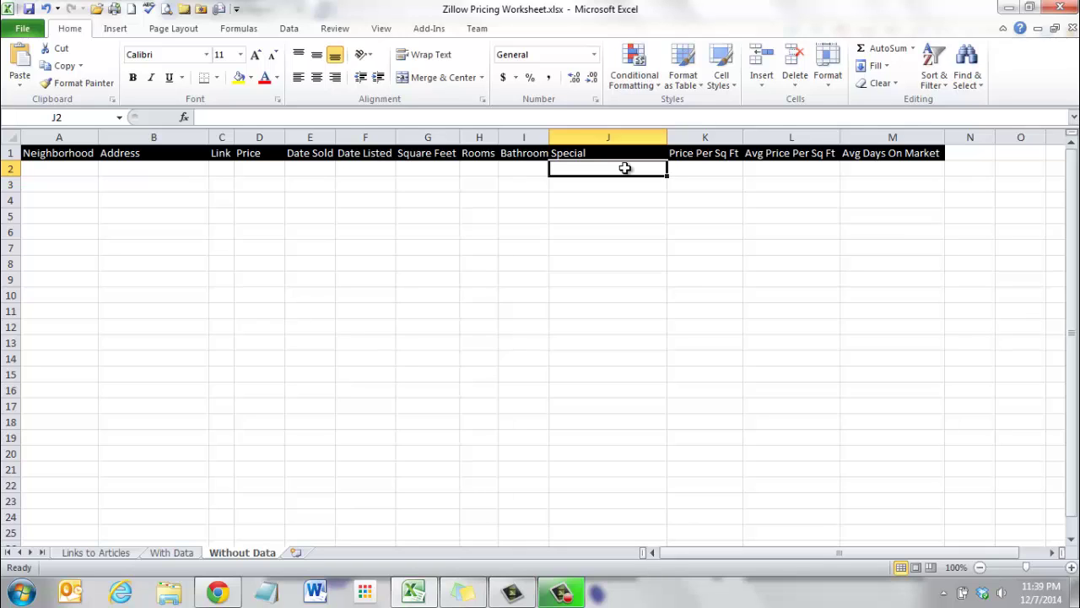
pyautogui.click(723, 171)
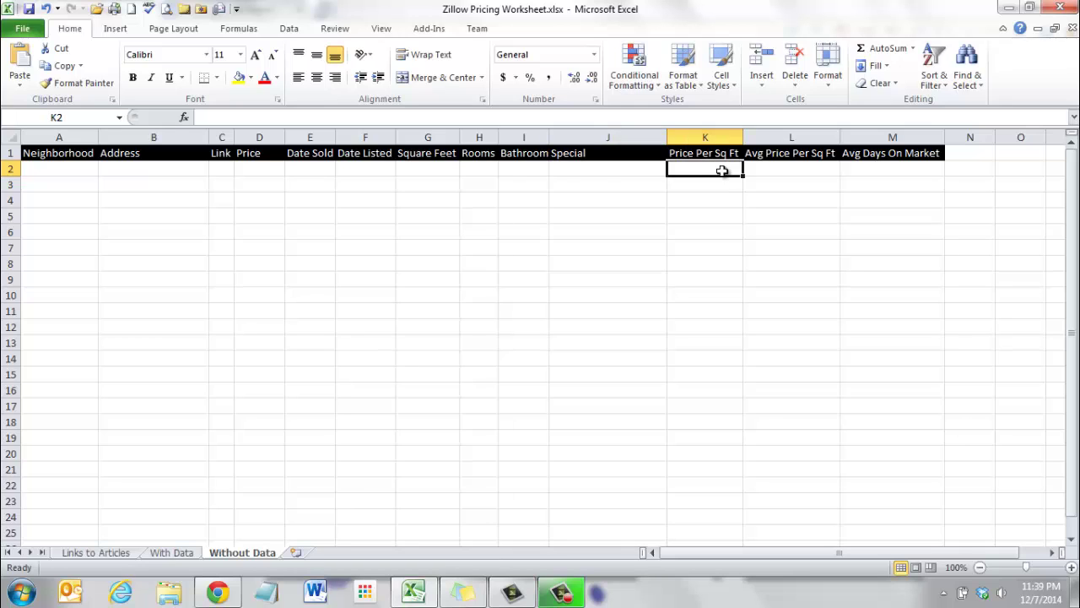
pyautogui.click(685, 152)
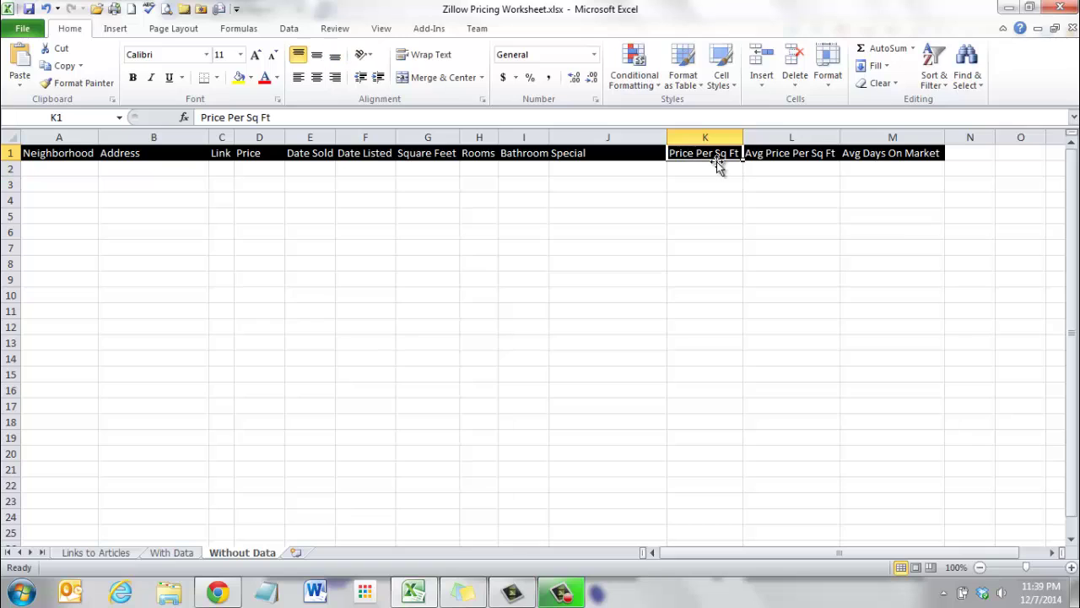
pyautogui.click(799, 157)
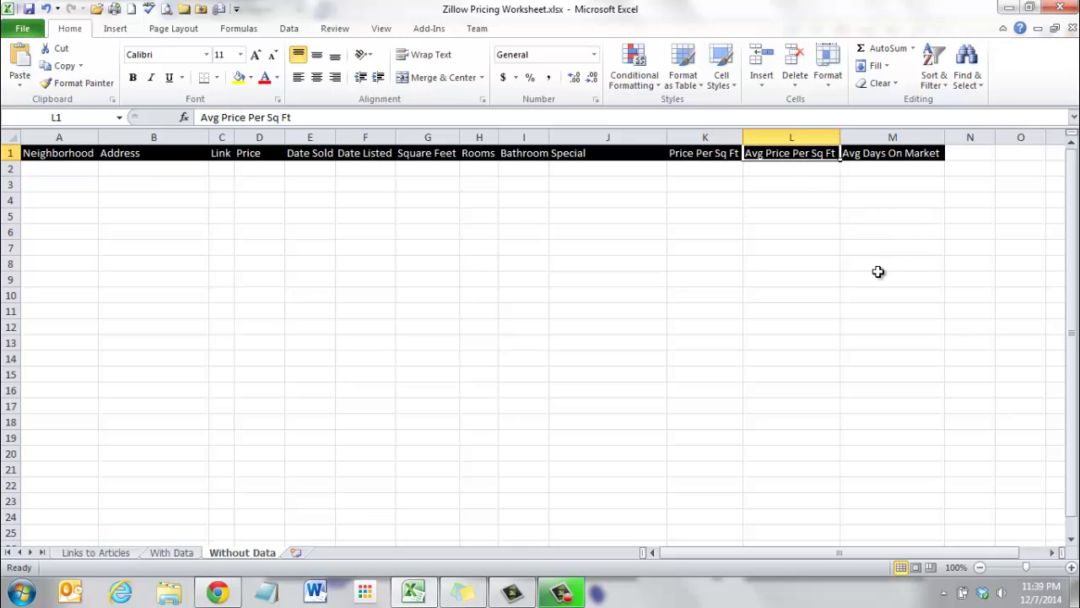
pyautogui.click(893, 169)
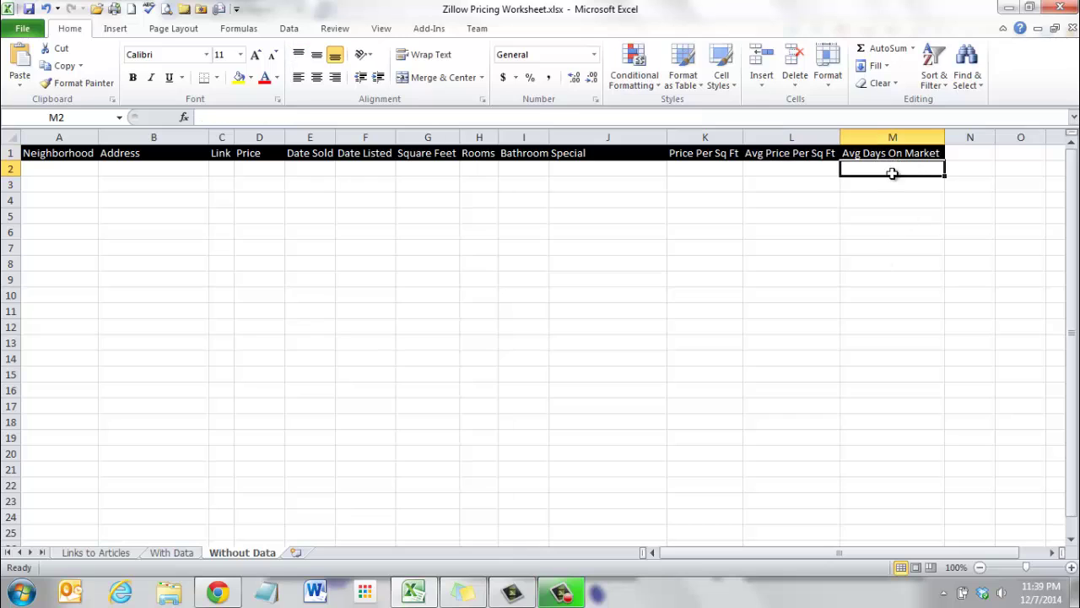
pyautogui.click(886, 152)
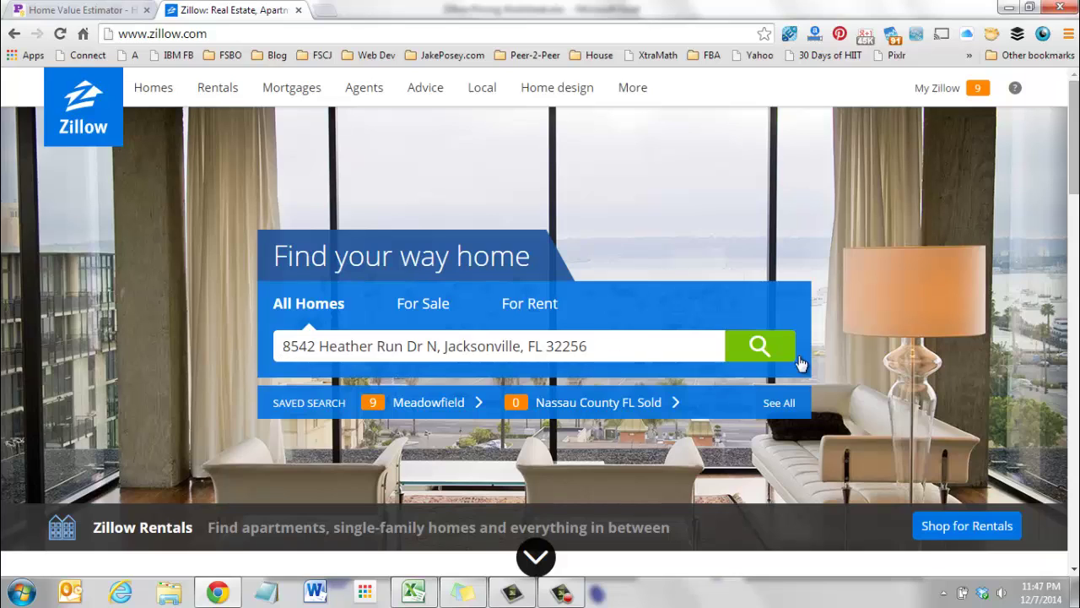
# Search Zillow for the entered Jacksonville address and check the Listing Type filters.
pyautogui.click(764, 350)
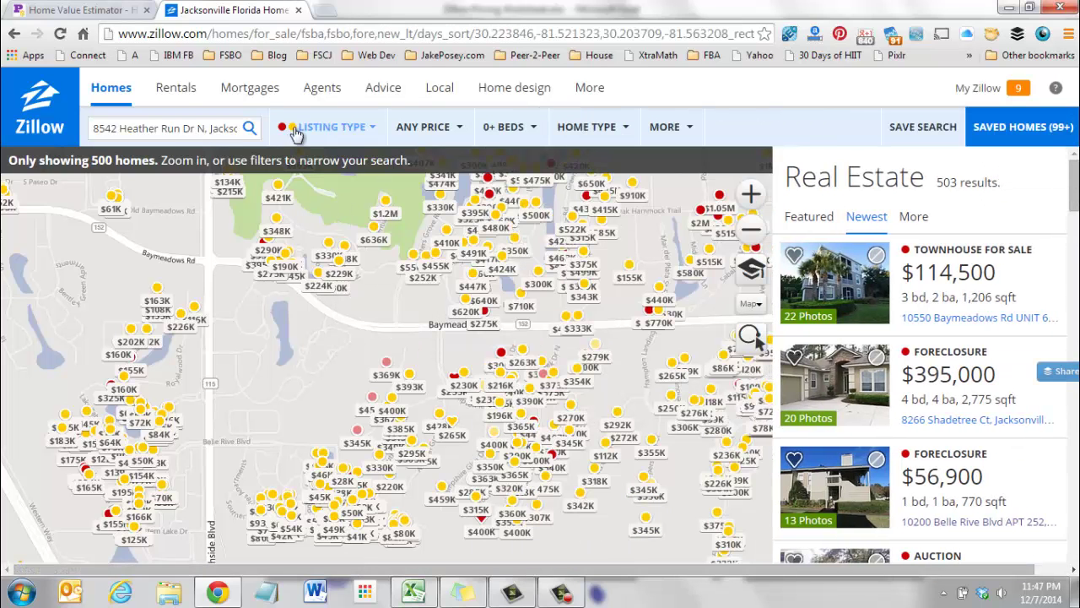
pyautogui.click(348, 129)
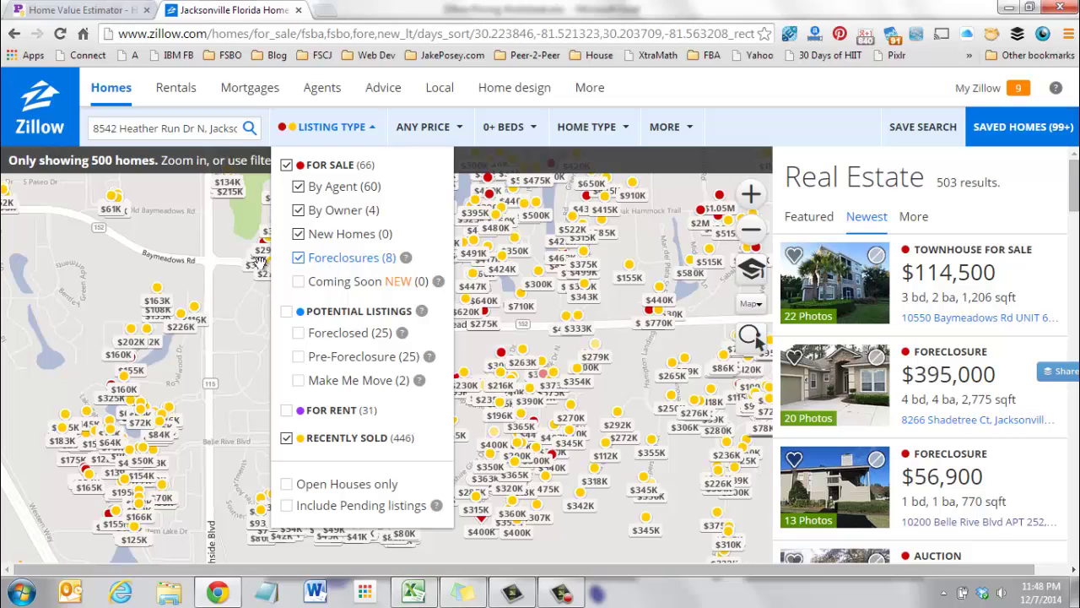
pyautogui.click(248, 324)
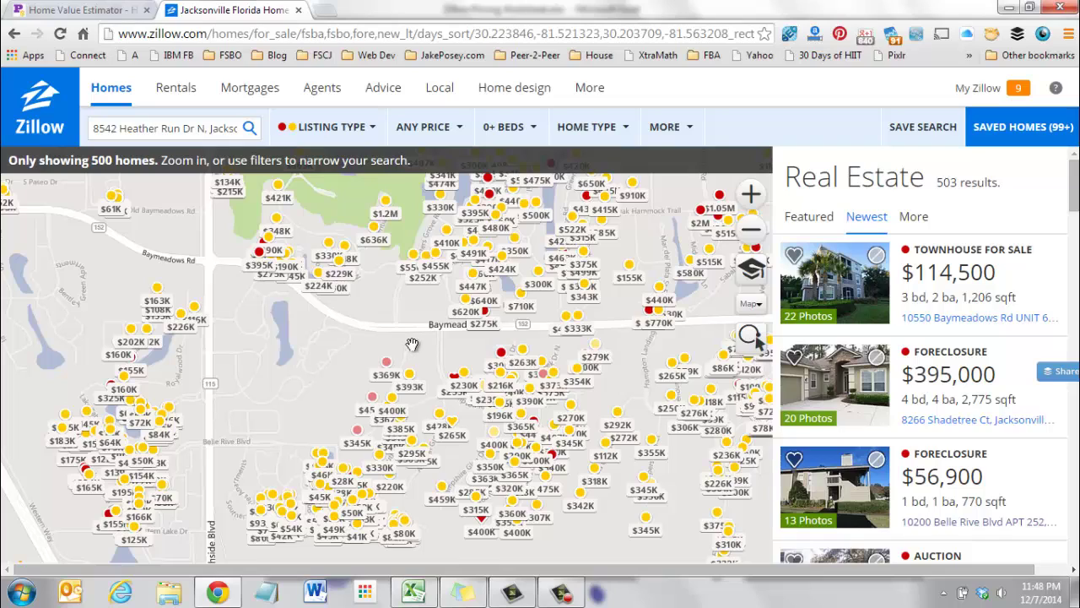
# Zoom in and pan the Zillow map to the area south of Baymeadows Rd.
pyautogui.moveTo(432, 346); pyautogui.dragTo(358, 335)
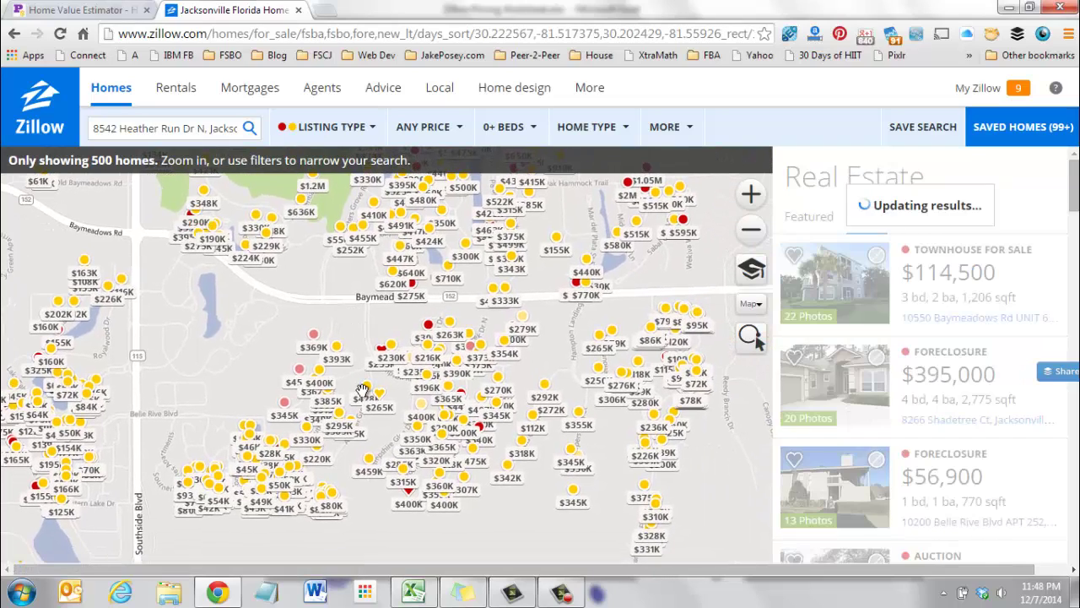
pyautogui.scroll(1, 360, 389)
pyautogui.moveTo(360, 389)
pyautogui.mouseDown()
pyautogui.moveTo(357, 321)
pyautogui.moveTo(362, 386)
pyautogui.mouseUp()
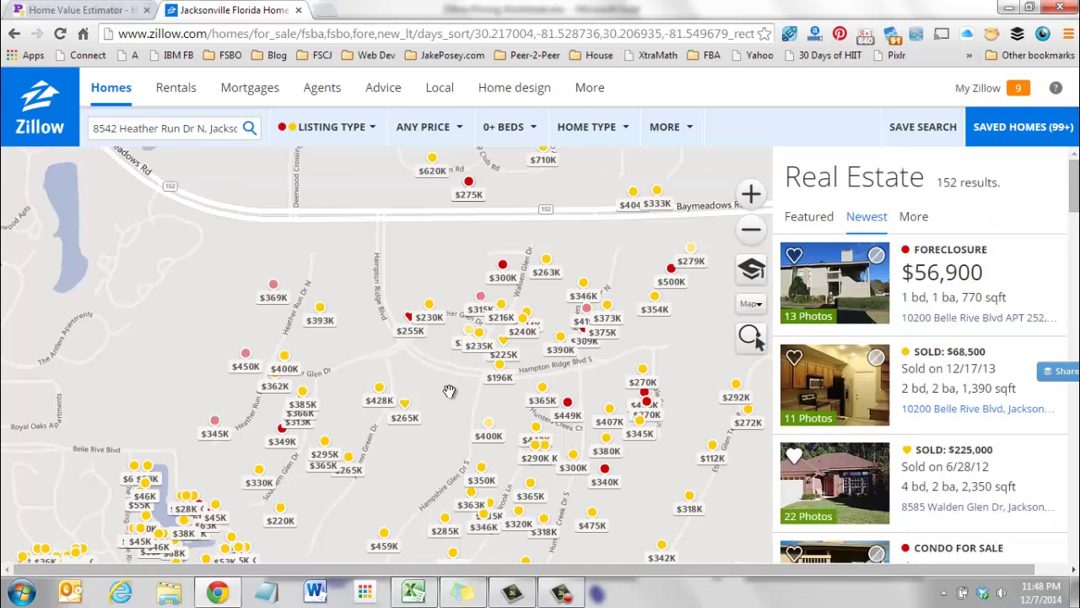
pyautogui.moveTo(446, 391); pyautogui.dragTo(385, 350)
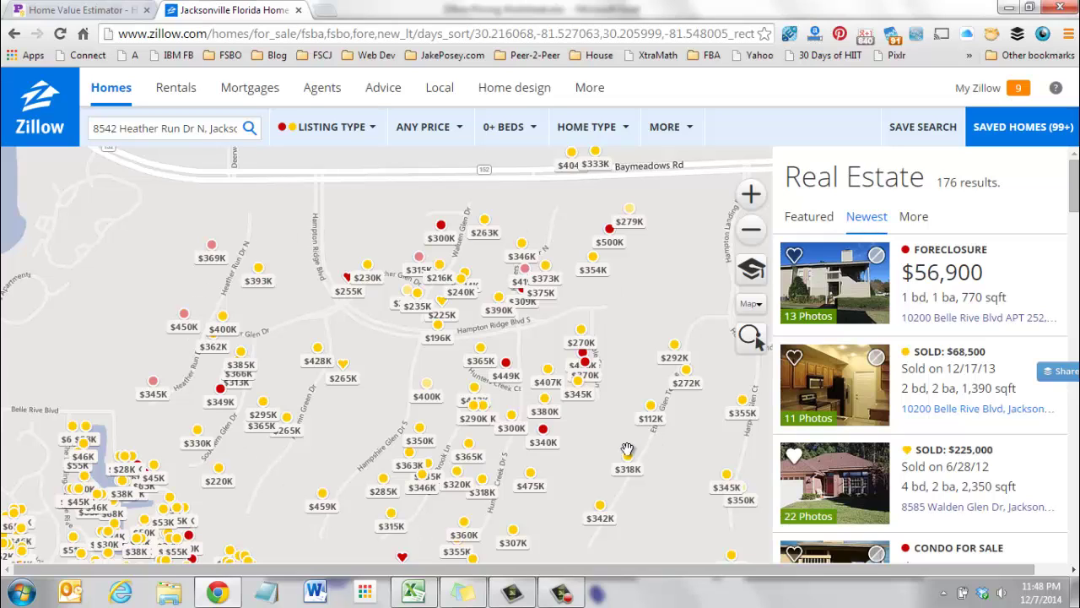
pyautogui.moveTo(405, 370); pyautogui.dragTo(329, 300)
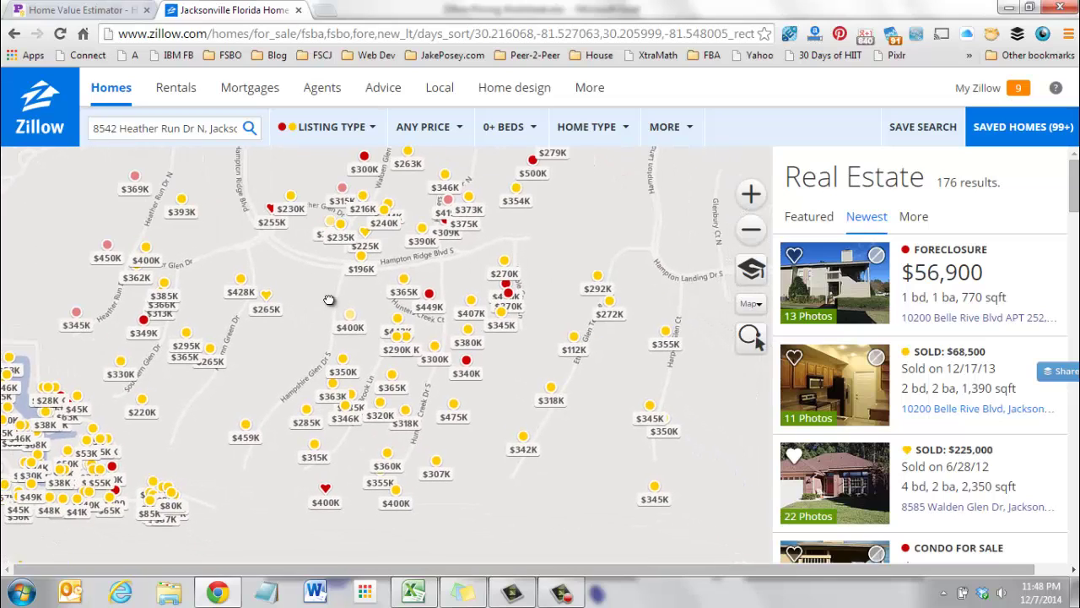
pyautogui.moveTo(575, 243); pyautogui.dragTo(598, 467)
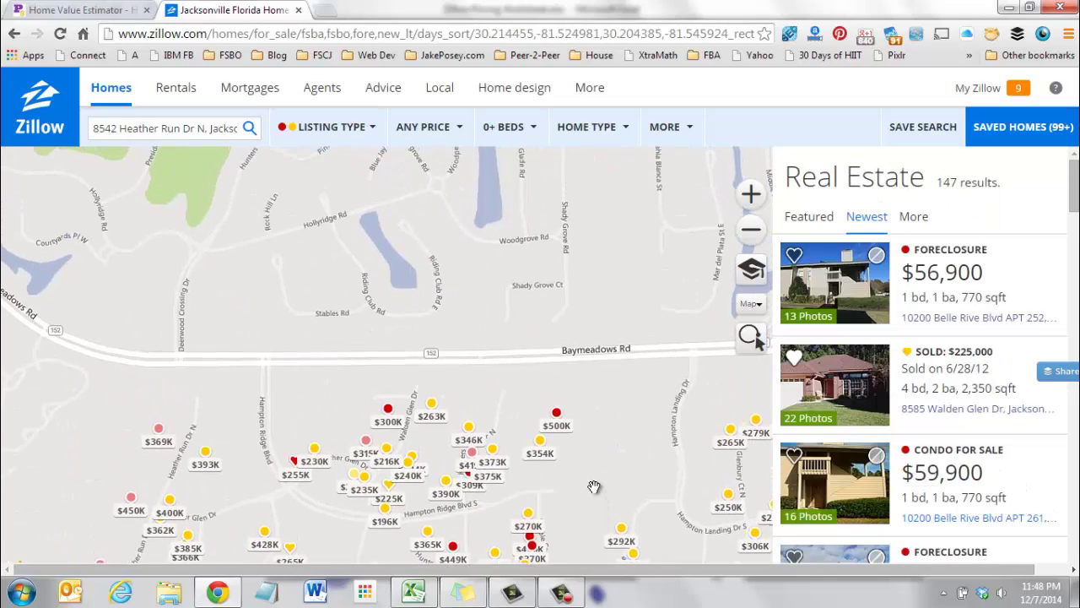
pyautogui.moveTo(456, 244); pyautogui.dragTo(510, 424)
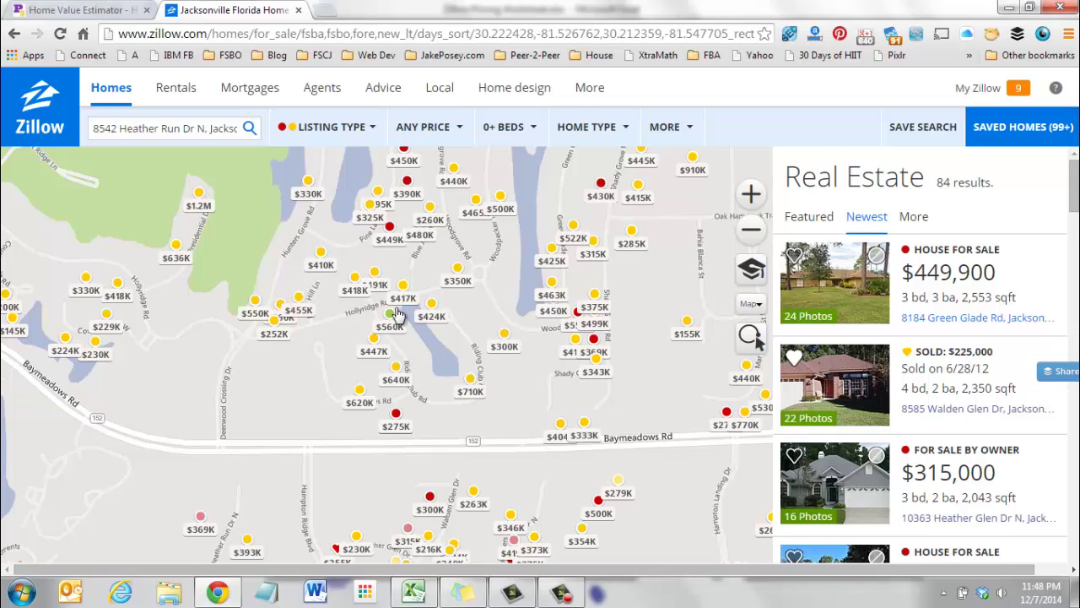
pyautogui.moveTo(647, 483)
pyautogui.mouseDown()
pyautogui.moveTo(506, 287)
pyautogui.moveTo(426, 237)
pyautogui.mouseUp()
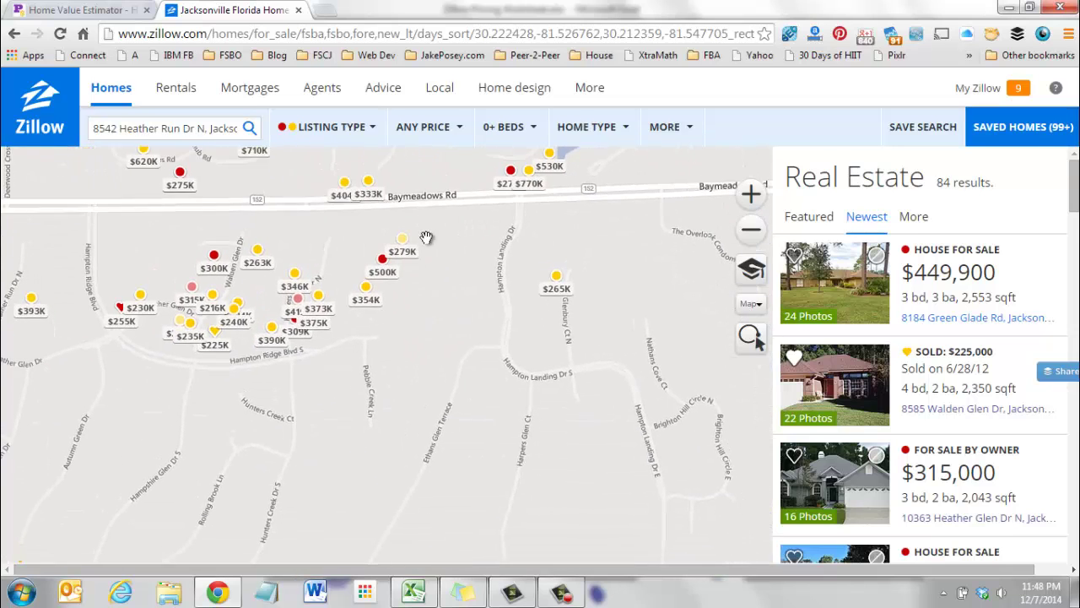
pyautogui.moveTo(559, 430); pyautogui.dragTo(442, 374)
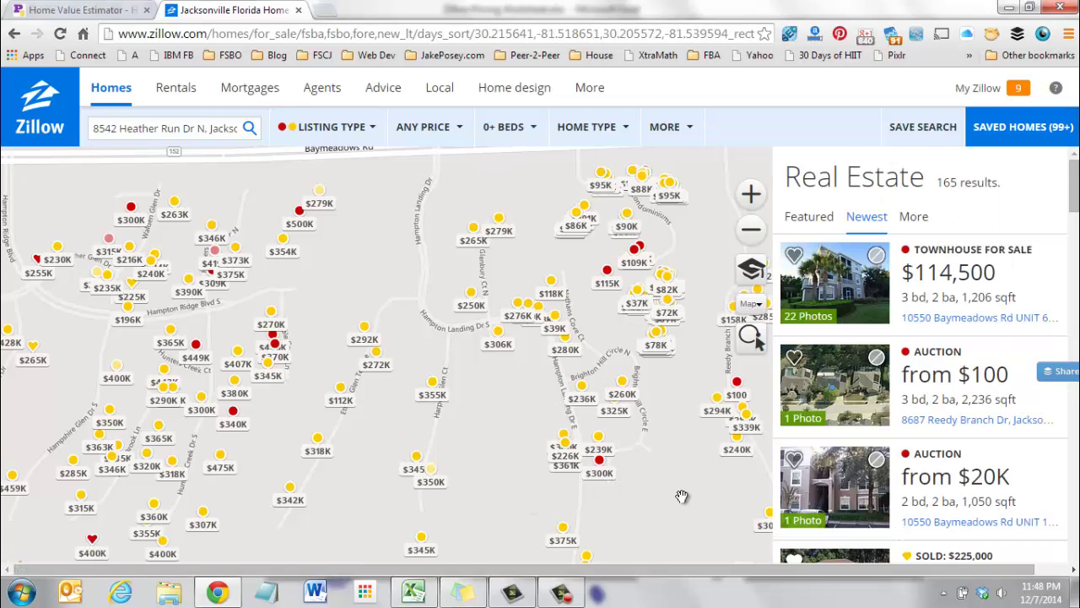
# Pan east past I-295 and back, centring the map on the Heather Run Dr homes.
pyautogui.moveTo(681, 496); pyautogui.dragTo(354, 591)
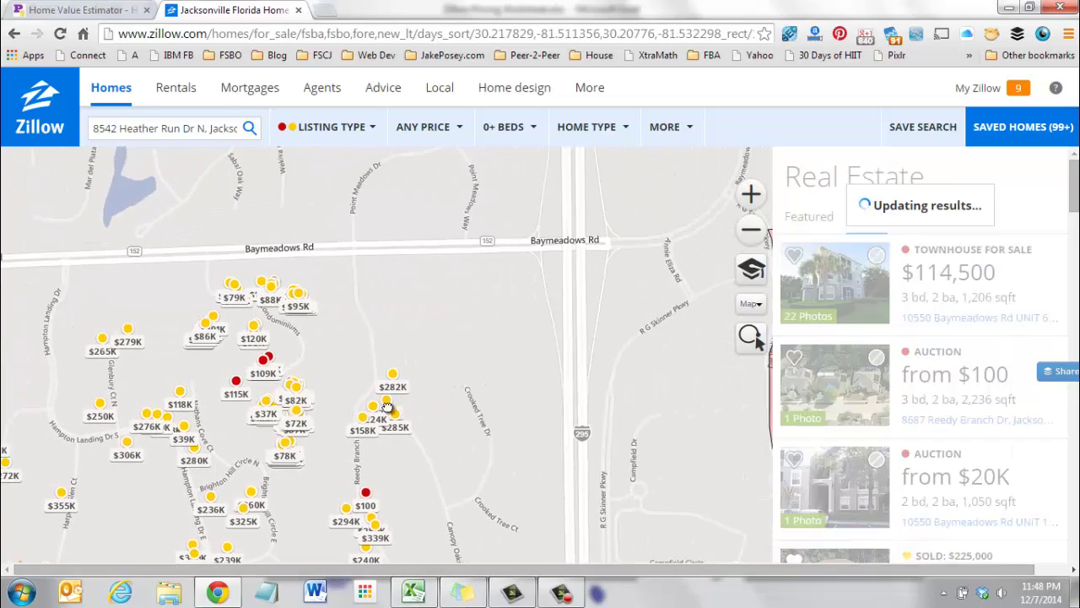
pyautogui.moveTo(388, 407); pyautogui.dragTo(333, 424)
pyautogui.moveTo(605, 306); pyautogui.dragTo(304, 400)
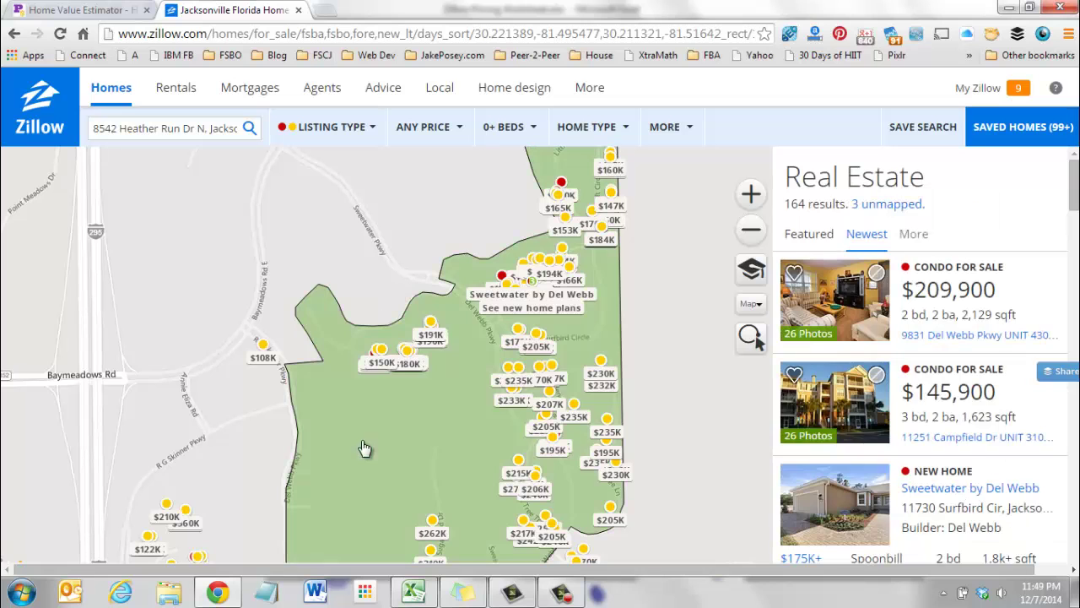
pyautogui.moveTo(393, 328); pyautogui.dragTo(774, 356)
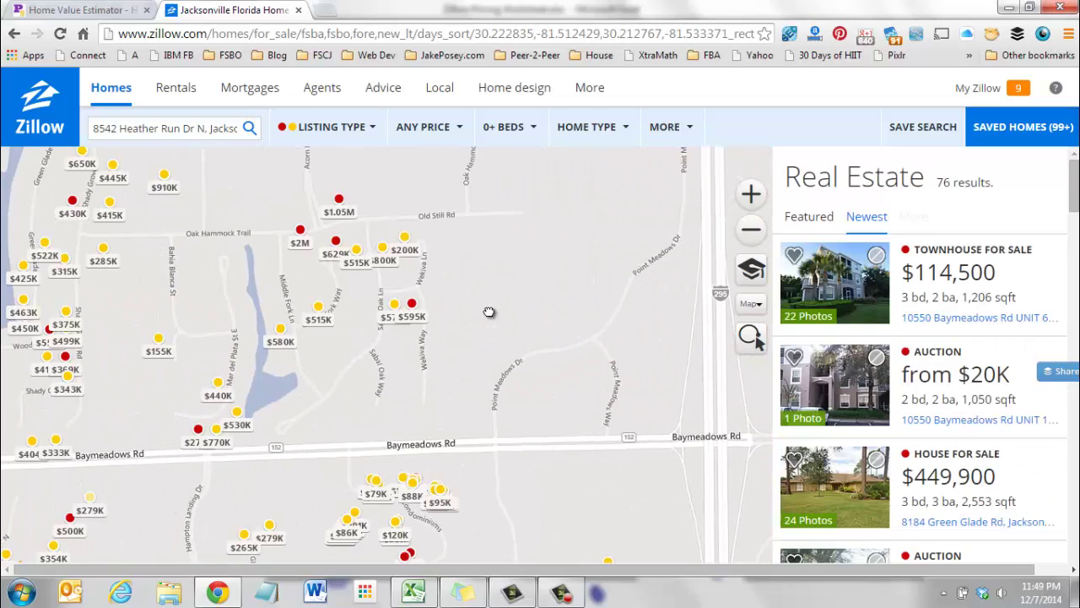
pyautogui.moveTo(489, 312); pyautogui.dragTo(784, 266)
pyautogui.moveTo(252, 375); pyautogui.dragTo(232, 286)
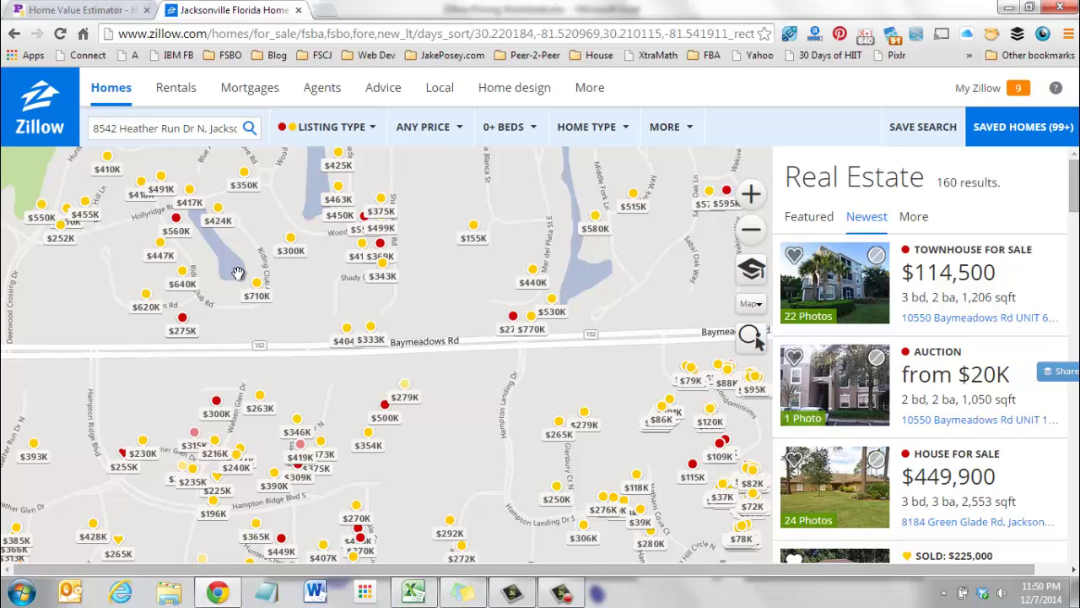
pyautogui.moveTo(443, 467); pyautogui.dragTo(577, 391)
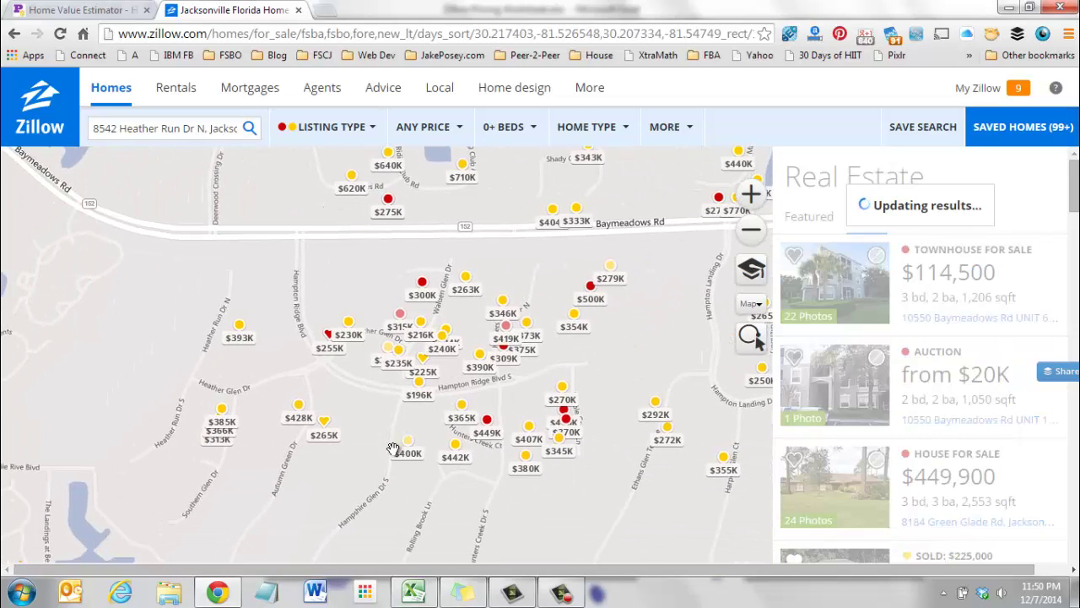
pyautogui.moveTo(361, 460); pyautogui.dragTo(329, 378)
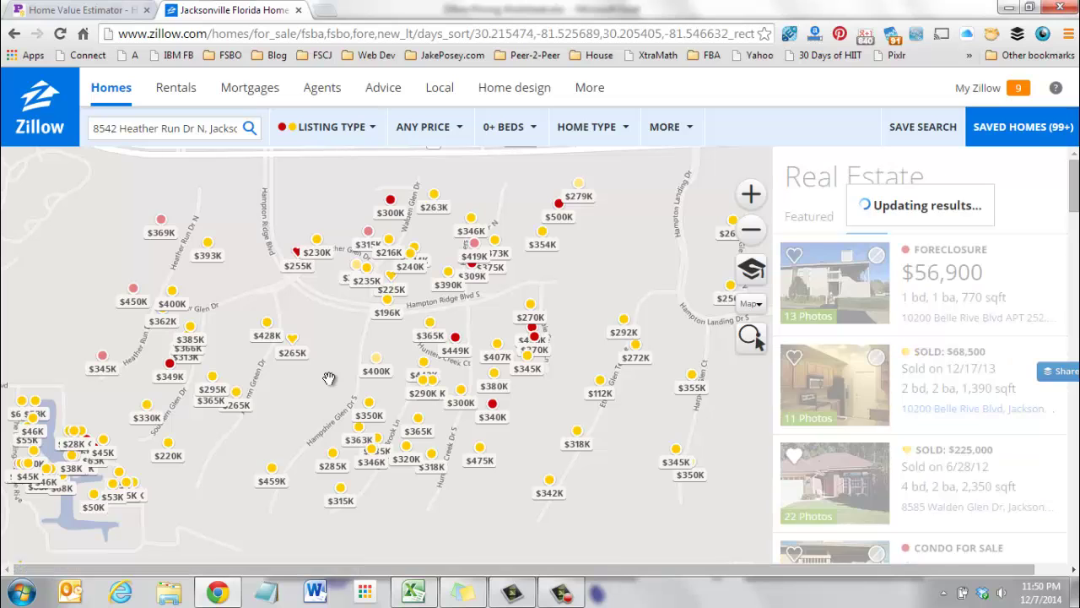
# Open the $393K sold listing on Heather Run Dr N and copy its two-line address.
pyautogui.click(209, 251)
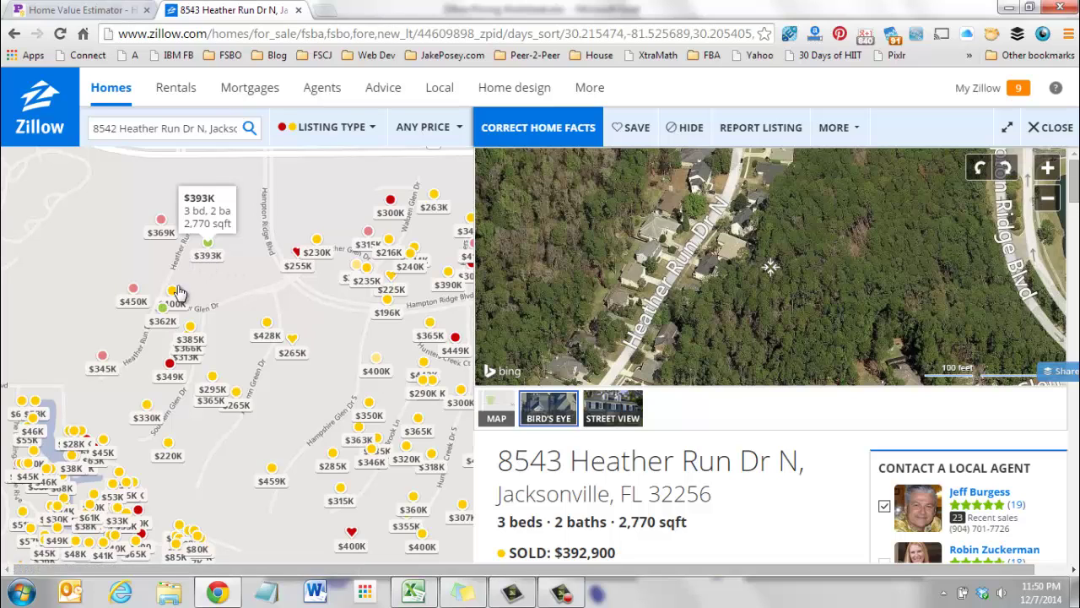
pyautogui.moveTo(767, 521); pyautogui.dragTo(497, 461)
pyautogui.hotkey('ctrl', 'c')
pyautogui.click(742, 525)
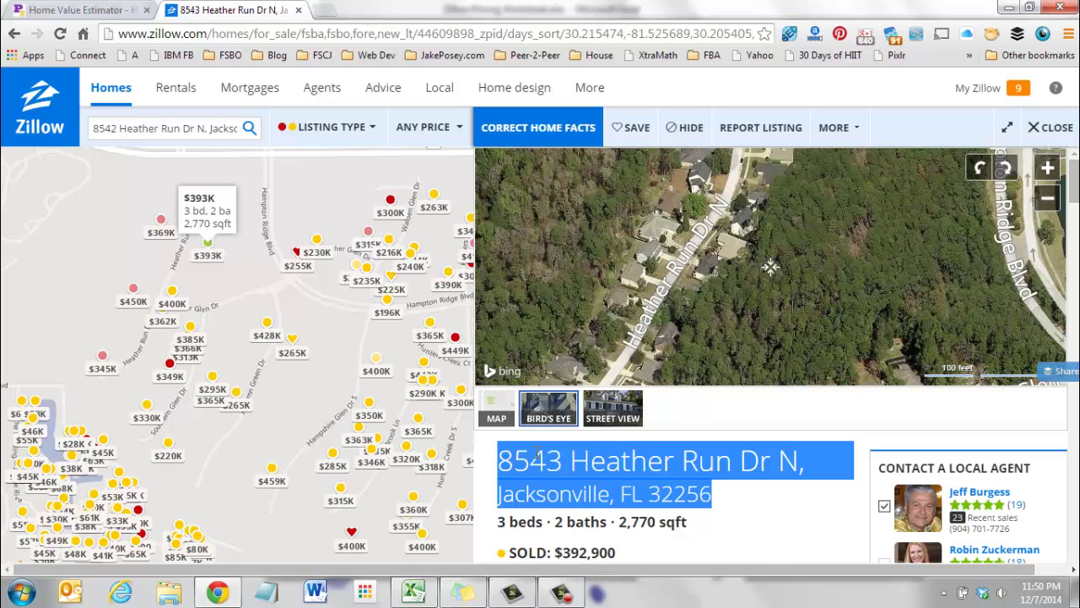
pyautogui.rightClick(537, 456)
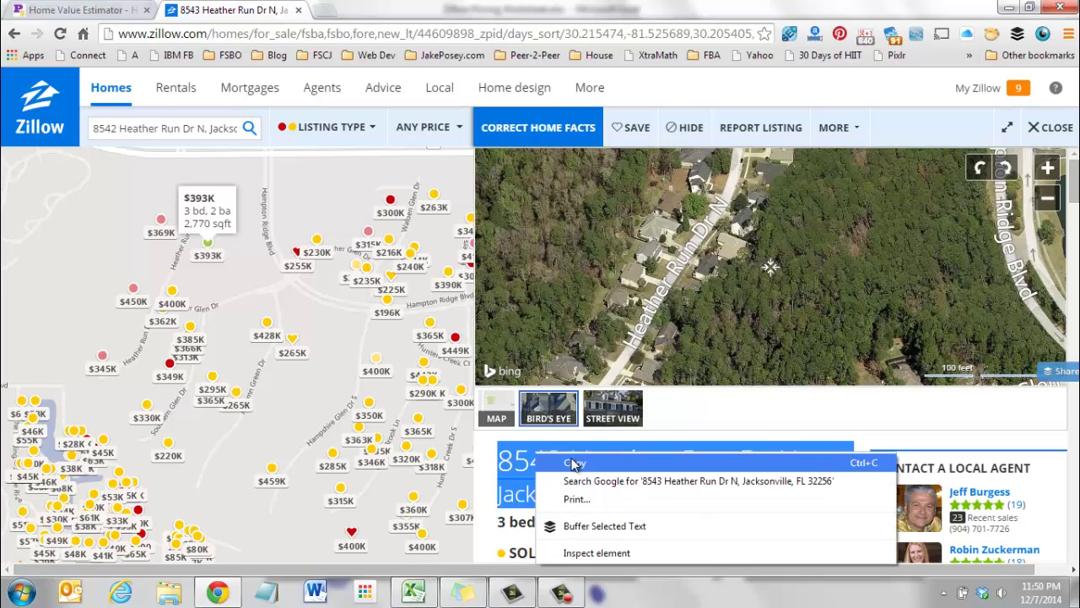
# Paste the copied home address into the Address cell B2.
pyautogui.click(413, 591)
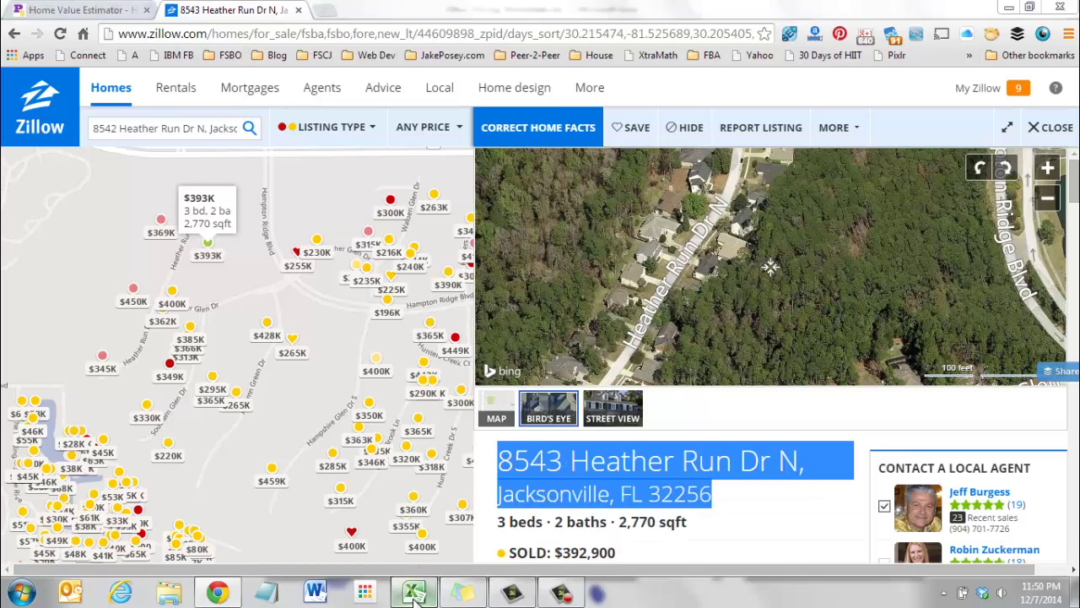
pyautogui.click(413, 591)
pyautogui.click(120, 179)
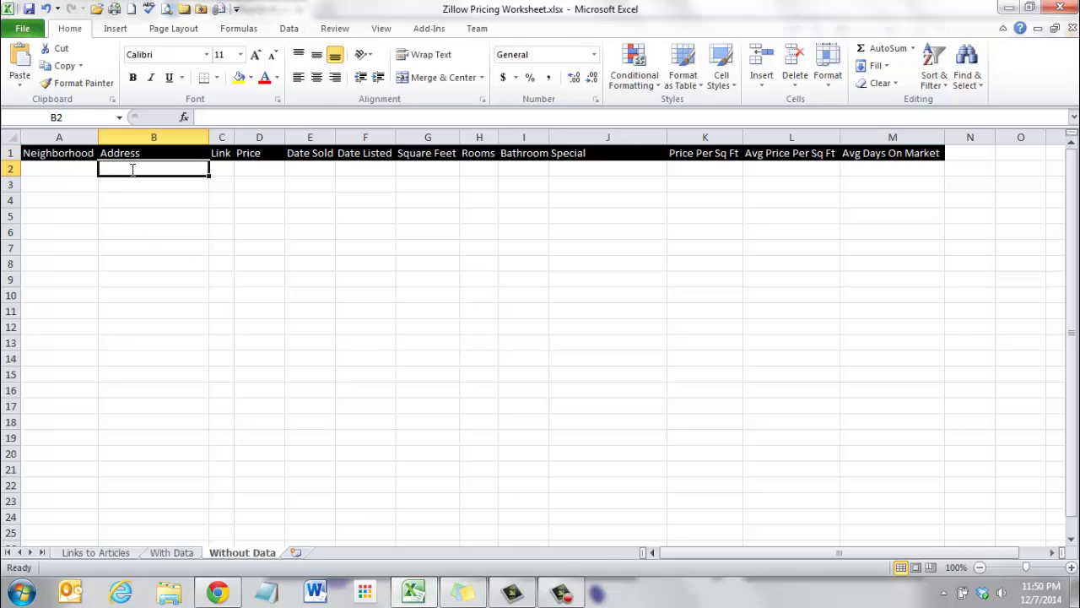
pyautogui.press('F2')
pyautogui.hotkey('ctrl', 'v')
pyautogui.click(157, 208)
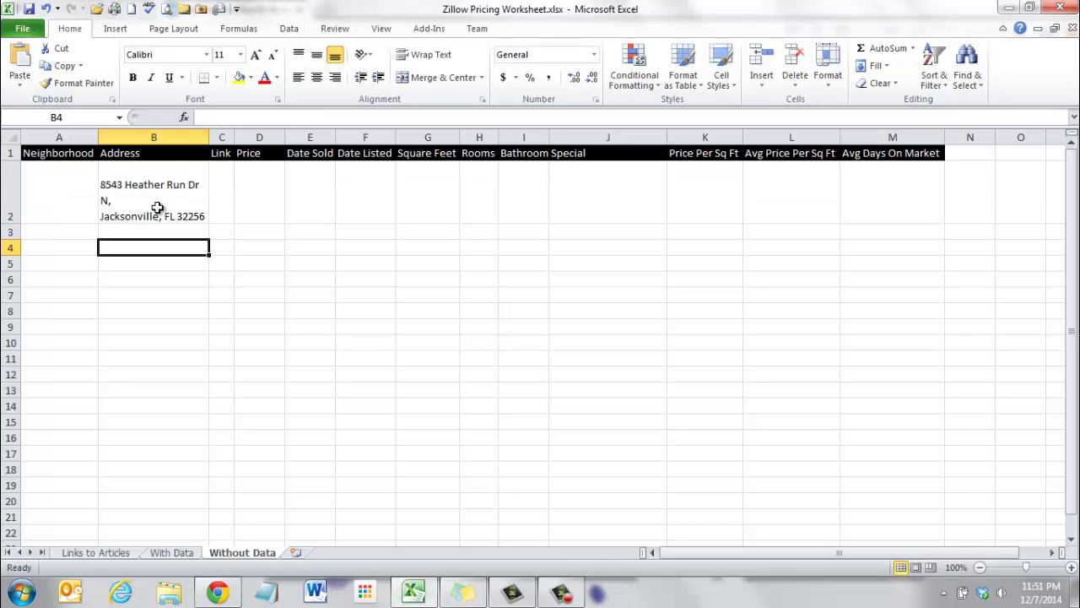
pyautogui.click(157, 208)
pyautogui.doubleClick(112, 201)
pyautogui.doubleClick(114, 167)
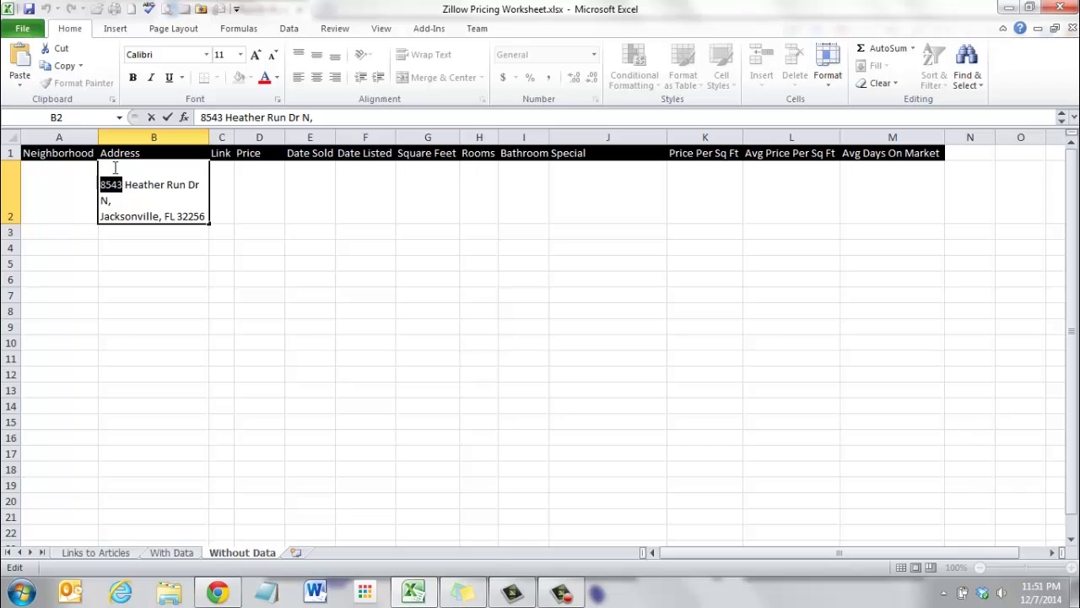
pyautogui.click(213, 266)
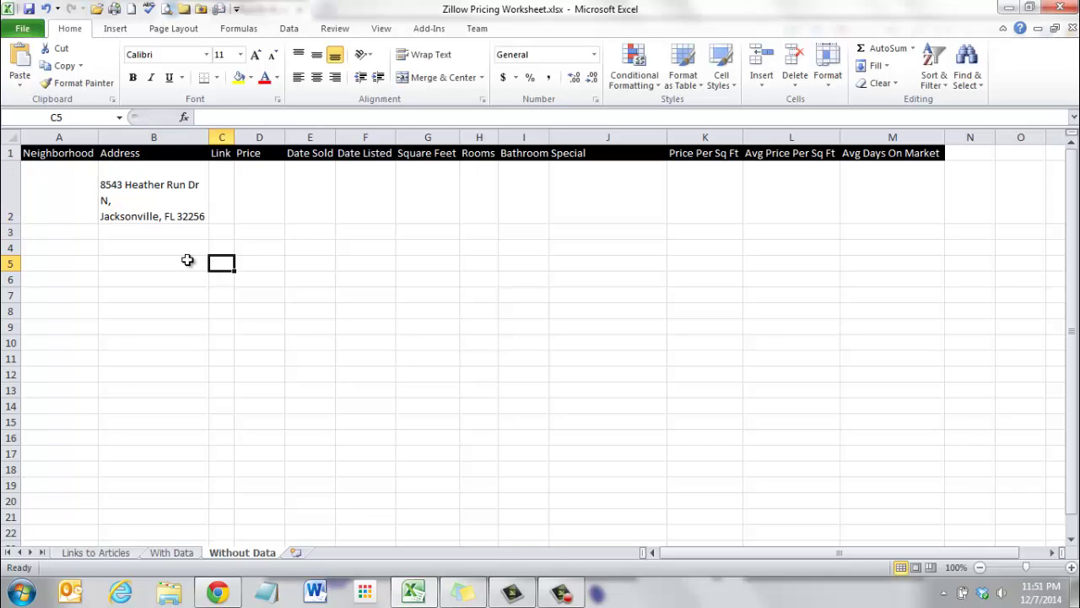
# Undo the stray address paste so cell B3 is left empty.
pyautogui.click(166, 229)
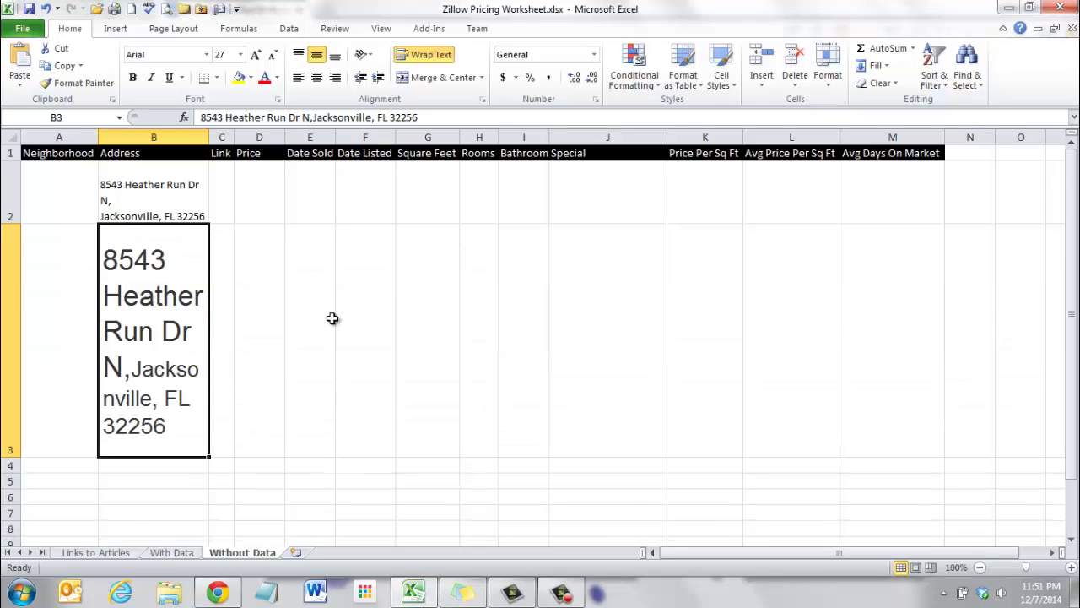
pyautogui.hotkey('ctrl', 'z')
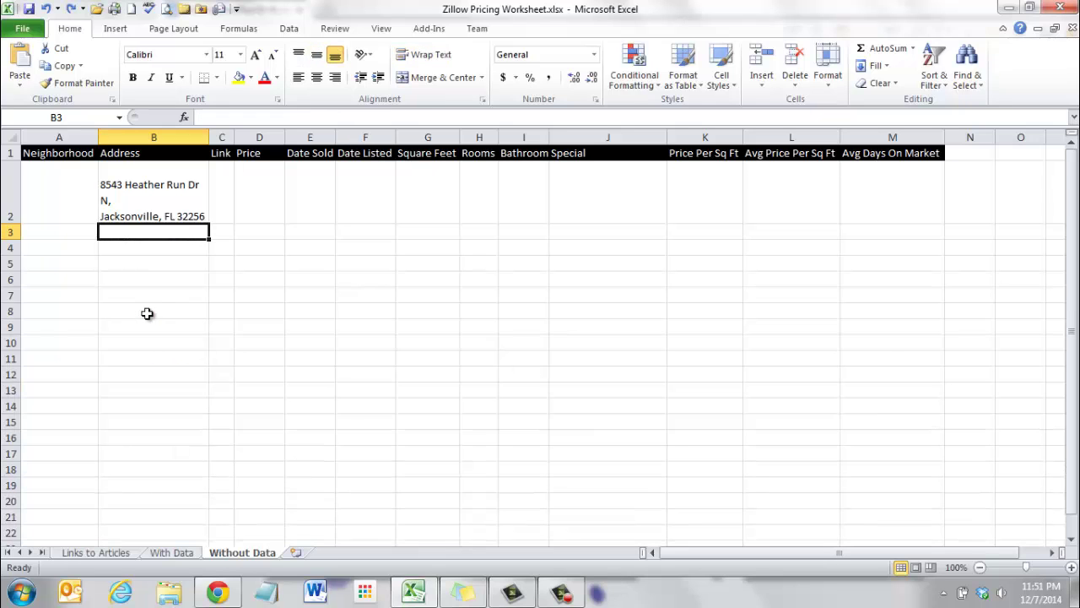
pyautogui.doubleClick(142, 229)
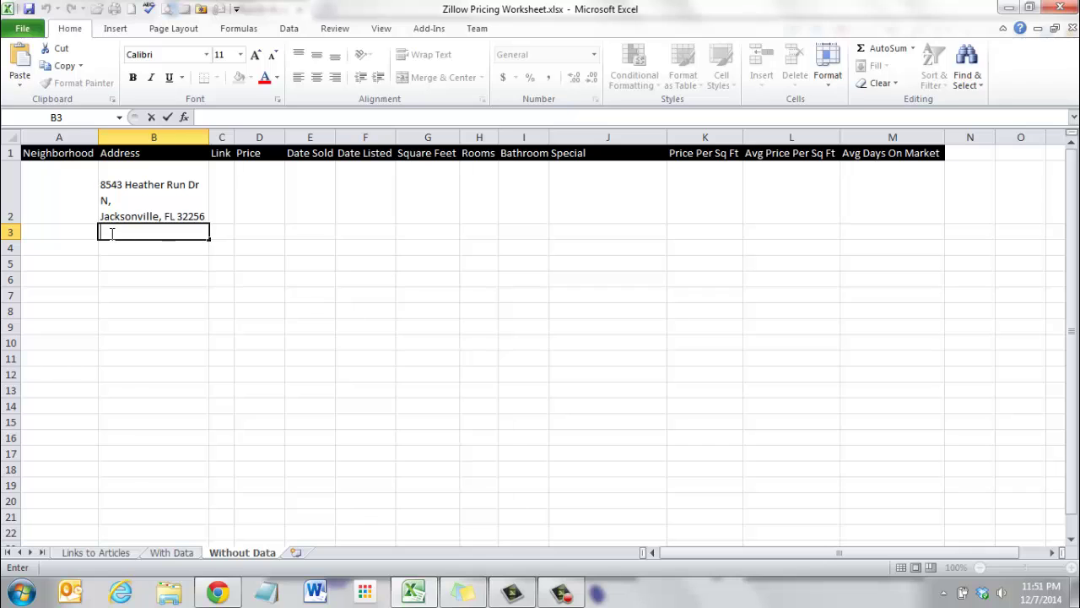
pyautogui.click(218, 281)
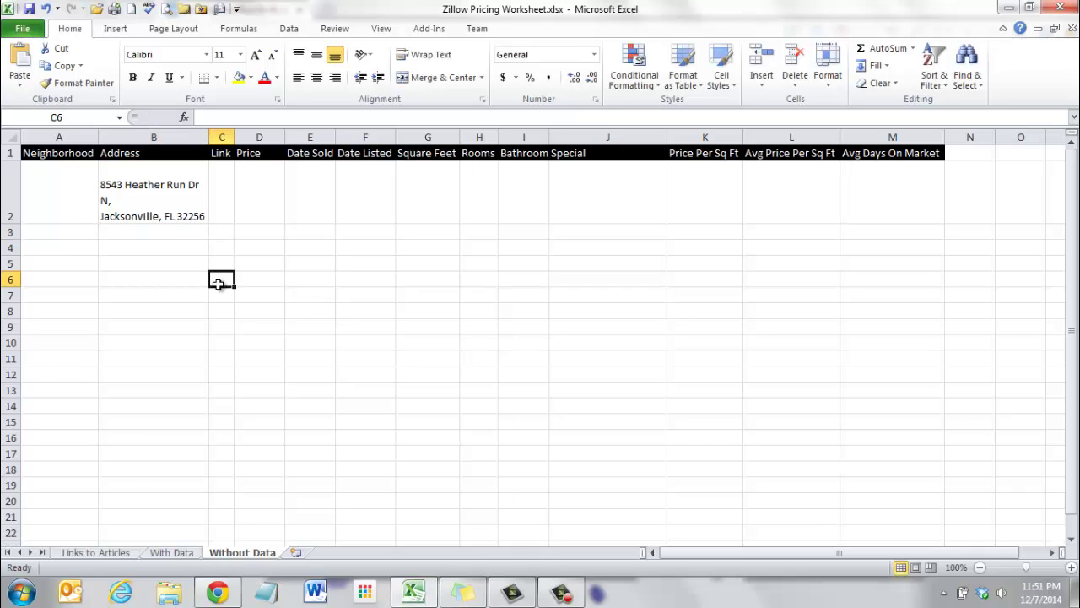
# Enter 'Hampton Glen' as the Neighborhood in A2.
pyautogui.click(76, 210)
pyautogui.write('Hampton Glen')
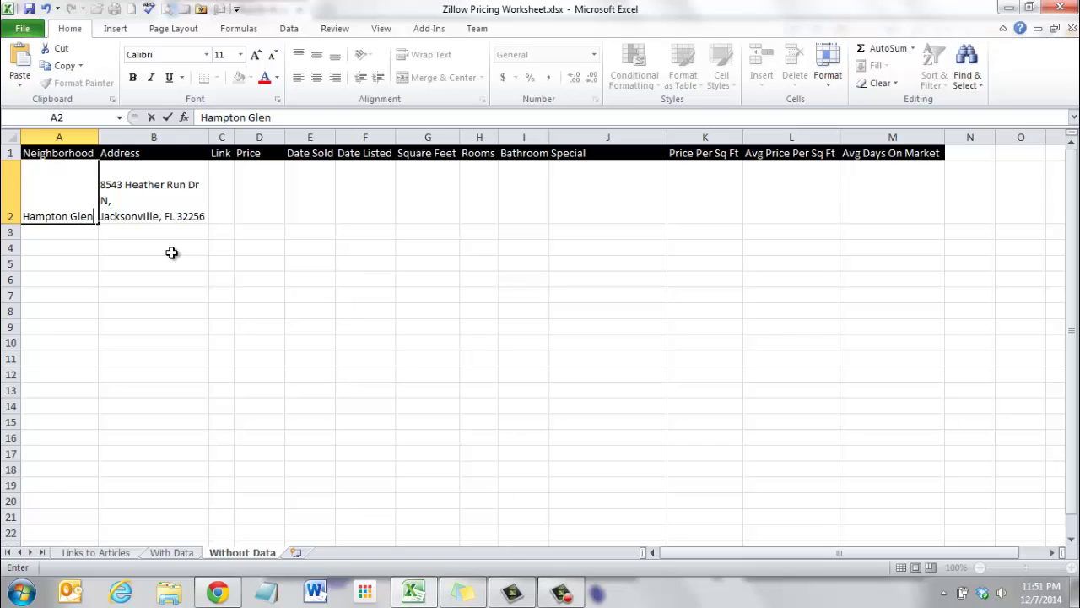
pyautogui.press('Tab')
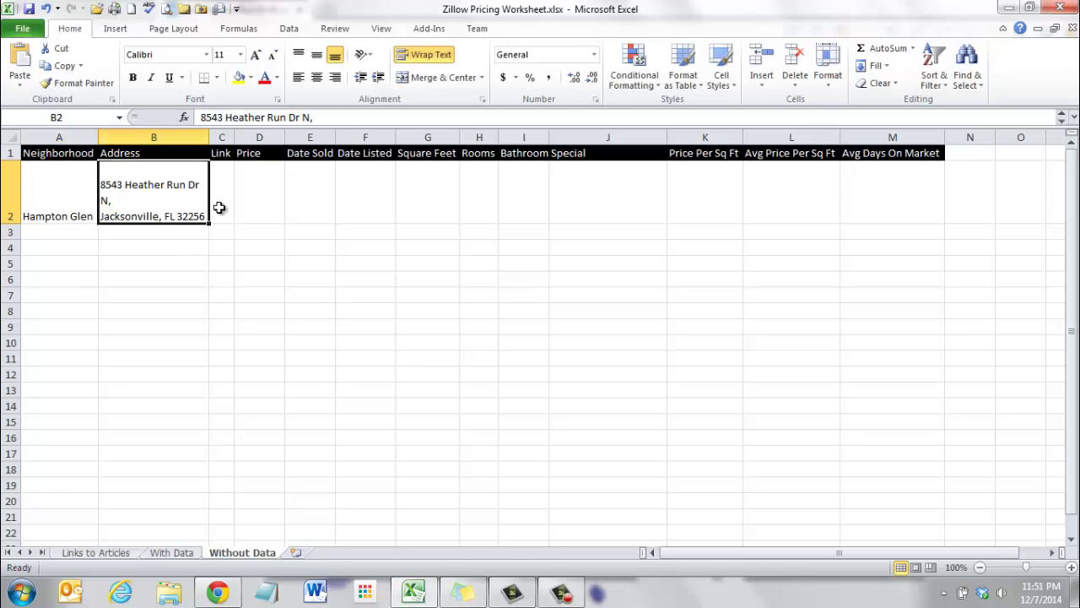
pyautogui.click(218, 208)
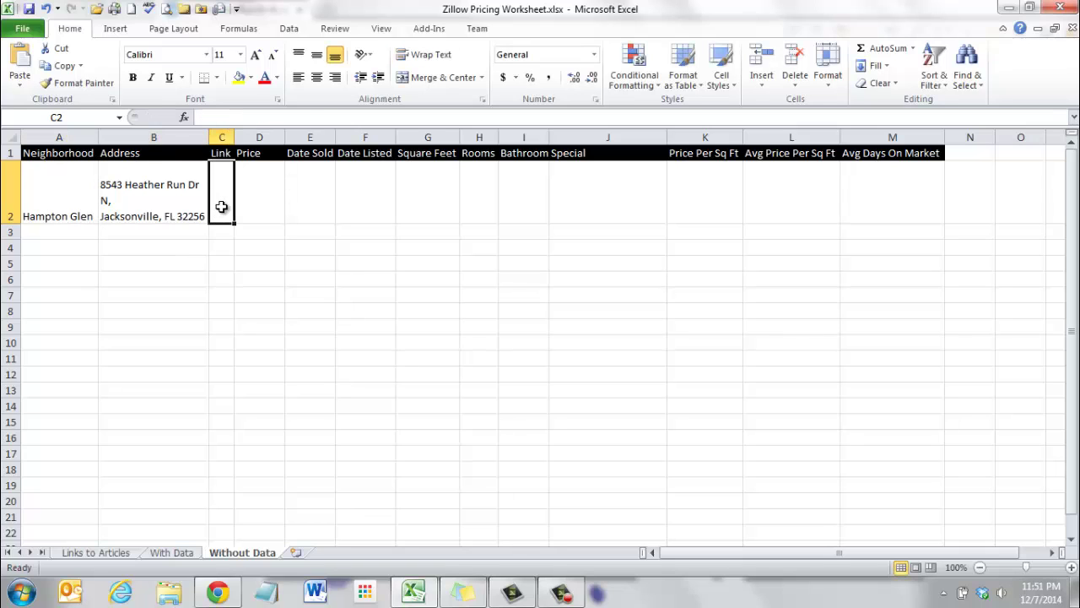
# Copy the listing's Zillow URL from Chrome and paste it into C2 as a hyperlink.
pyautogui.click(413, 591)
pyautogui.click(377, 36)
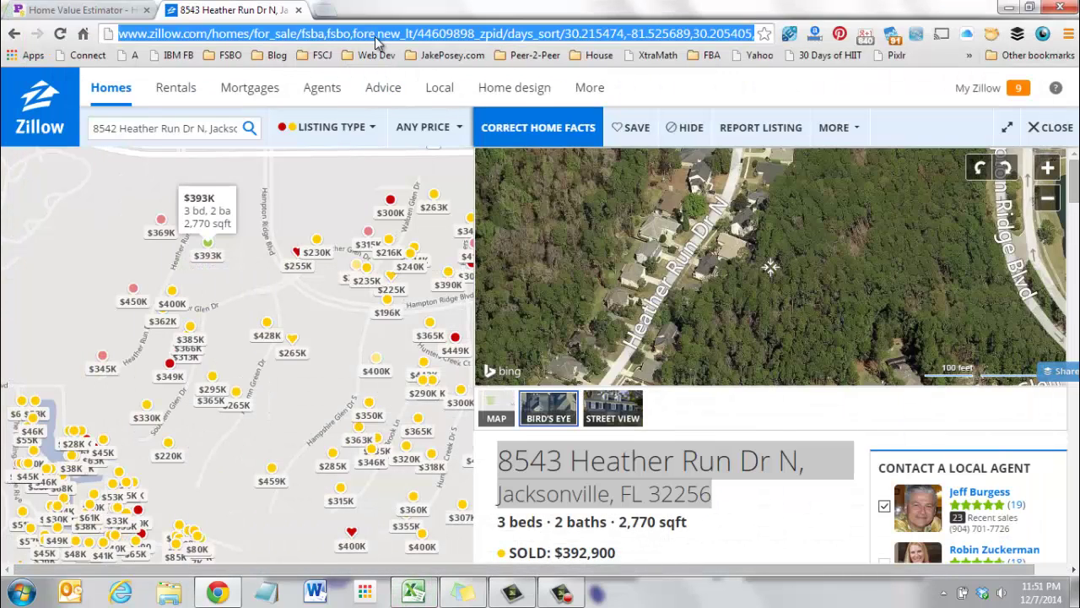
pyautogui.click(413, 591)
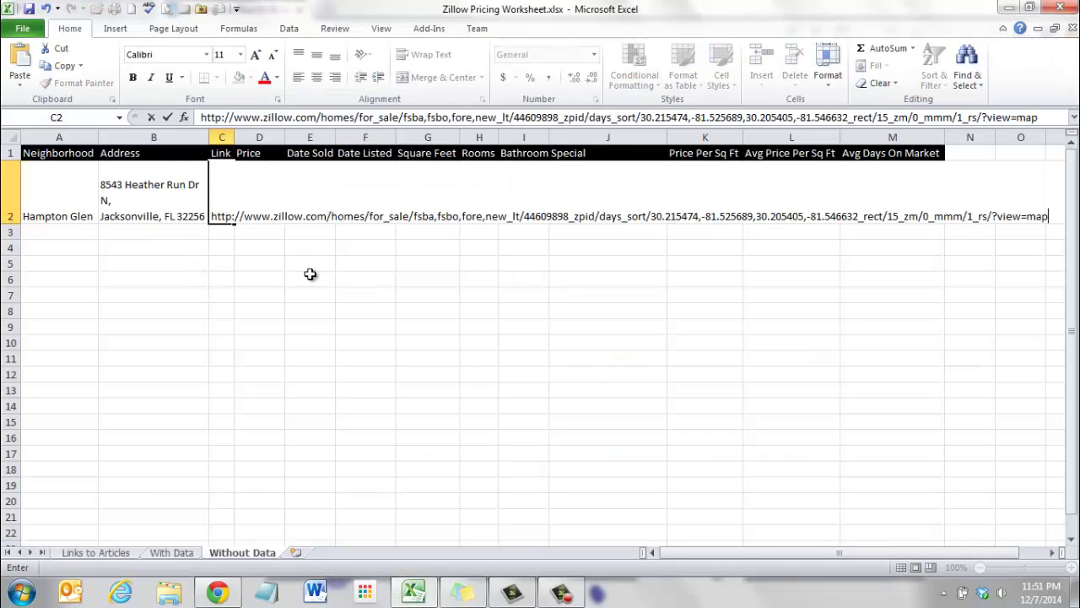
pyautogui.click(323, 290)
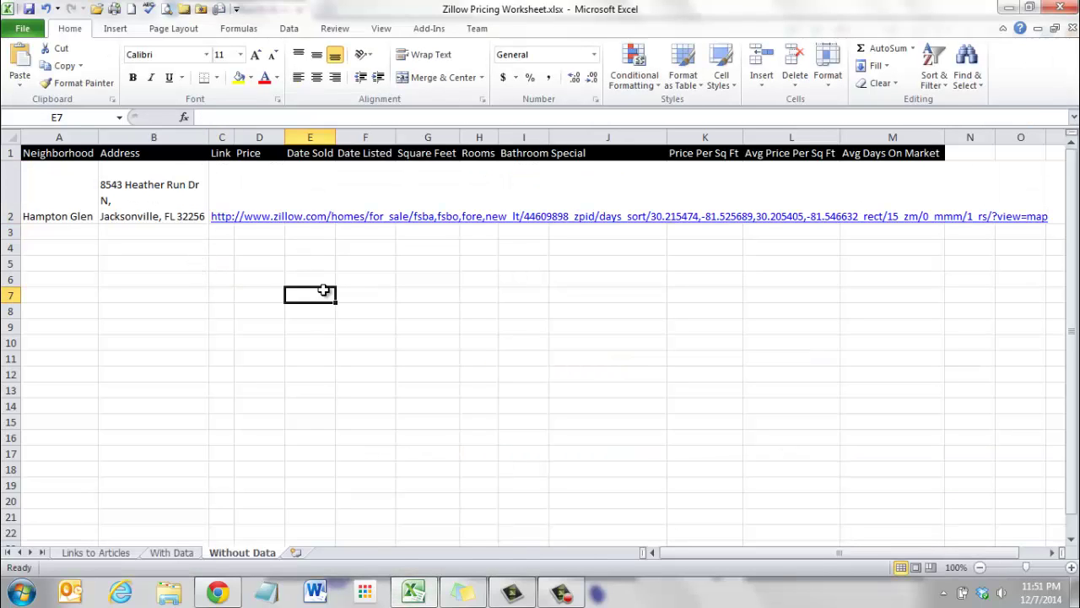
pyautogui.click(276, 208)
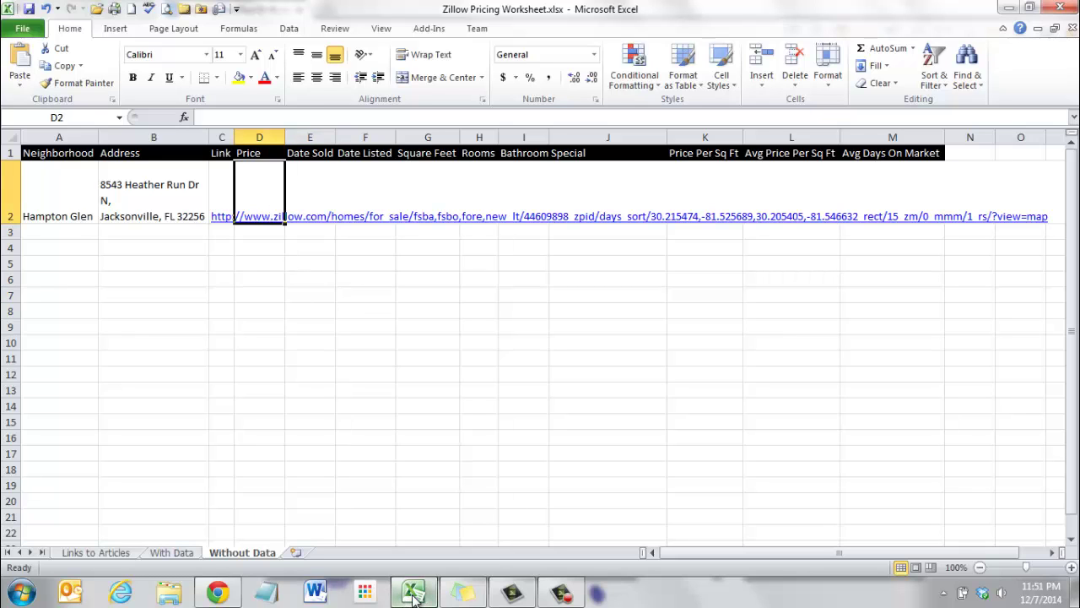
# Copy the sold price 392,900 from the listing into the Price cell D2.
pyautogui.click(239, 595)
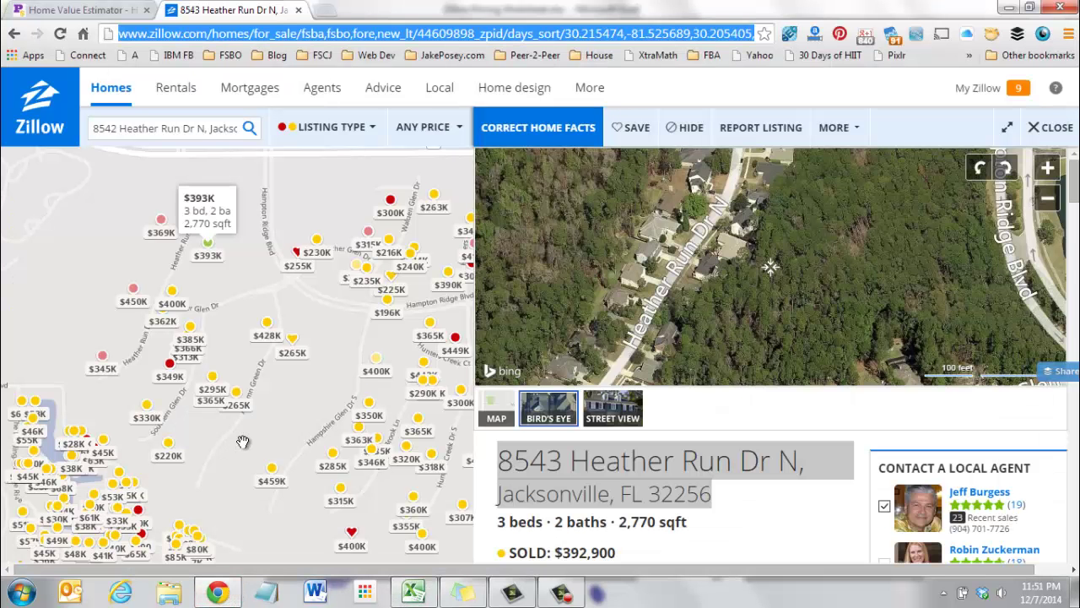
pyautogui.scroll(-4, 800, 522)
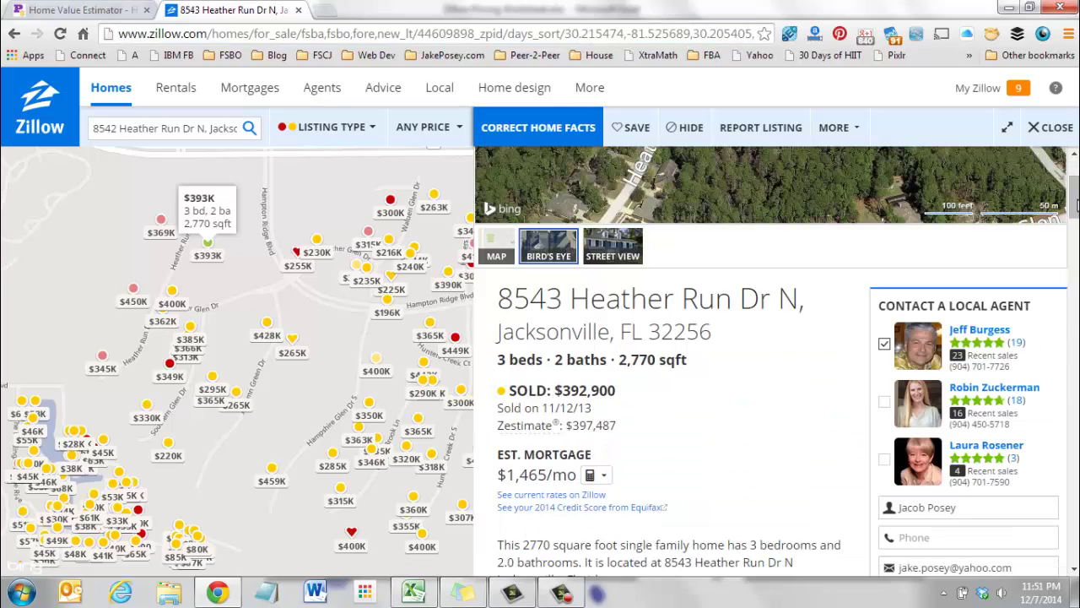
pyautogui.scroll(-1, 787, 353)
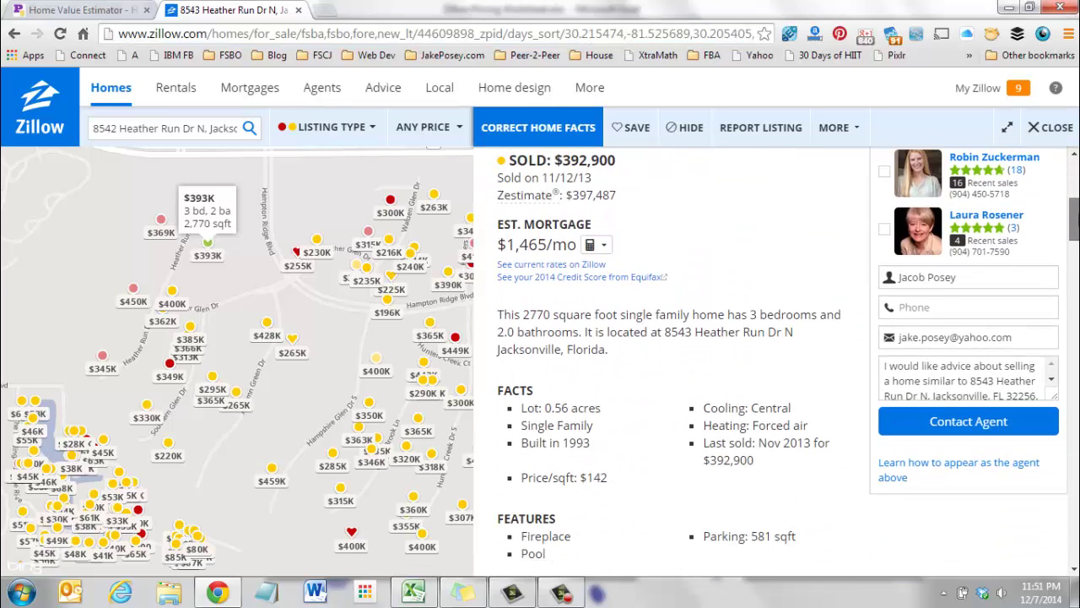
pyautogui.scroll(1, 788, 359)
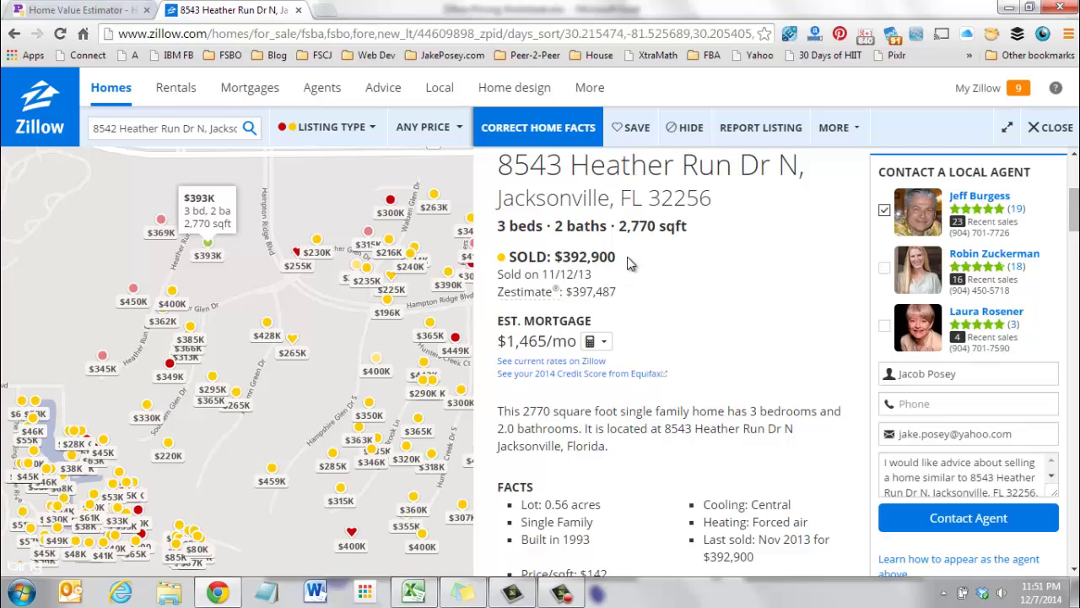
pyautogui.moveTo(628, 259); pyautogui.dragTo(564, 262)
pyautogui.hotkey('ctrl', 'c')
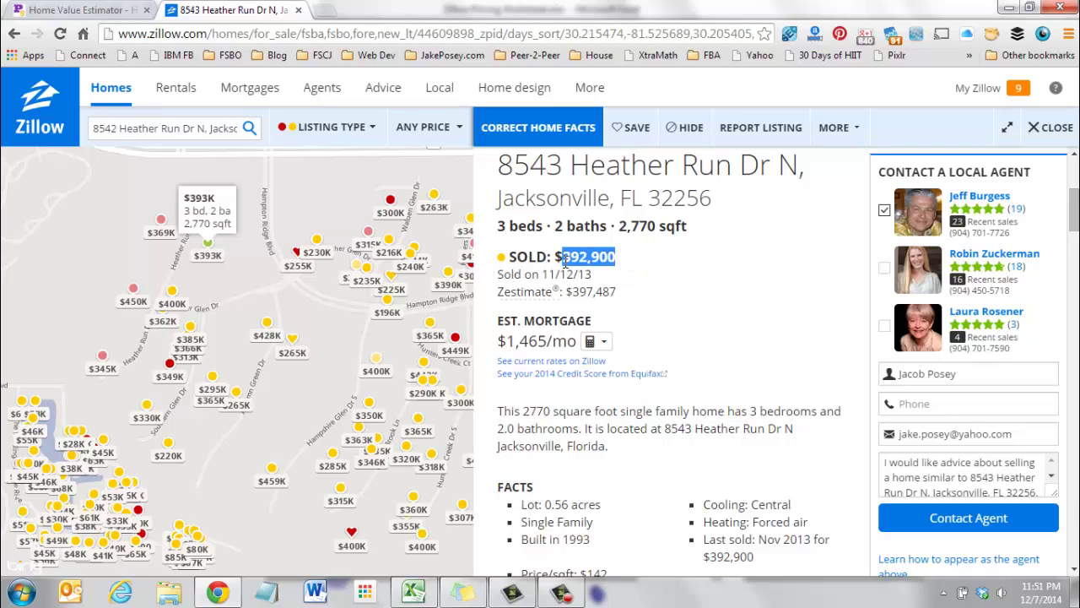
pyautogui.click(408, 593)
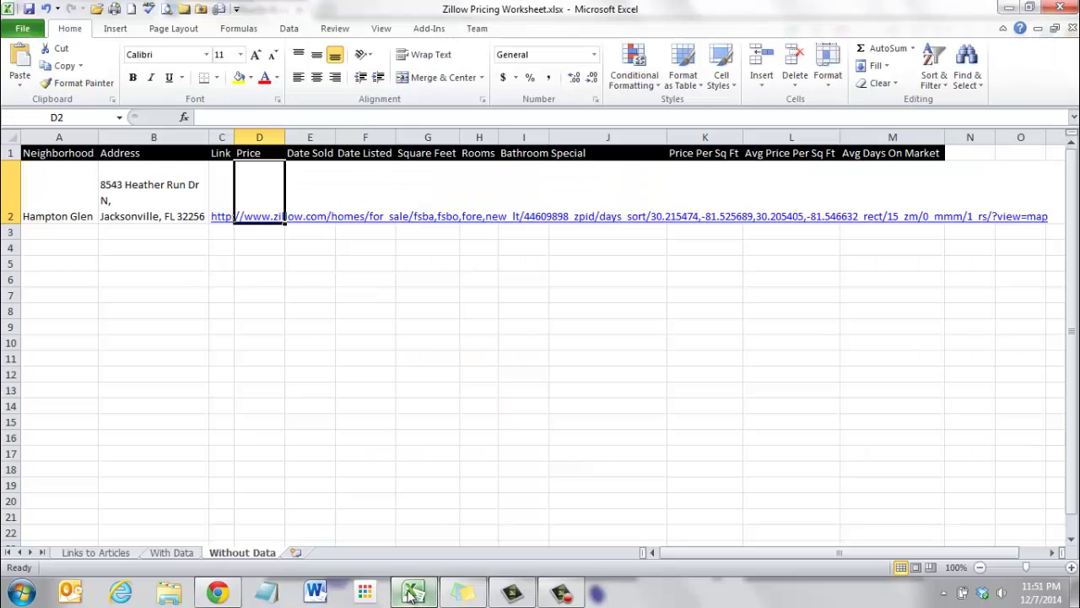
pyautogui.doubleClick(260, 193)
pyautogui.hotkey('ctrl', 'v')
pyautogui.click(344, 313)
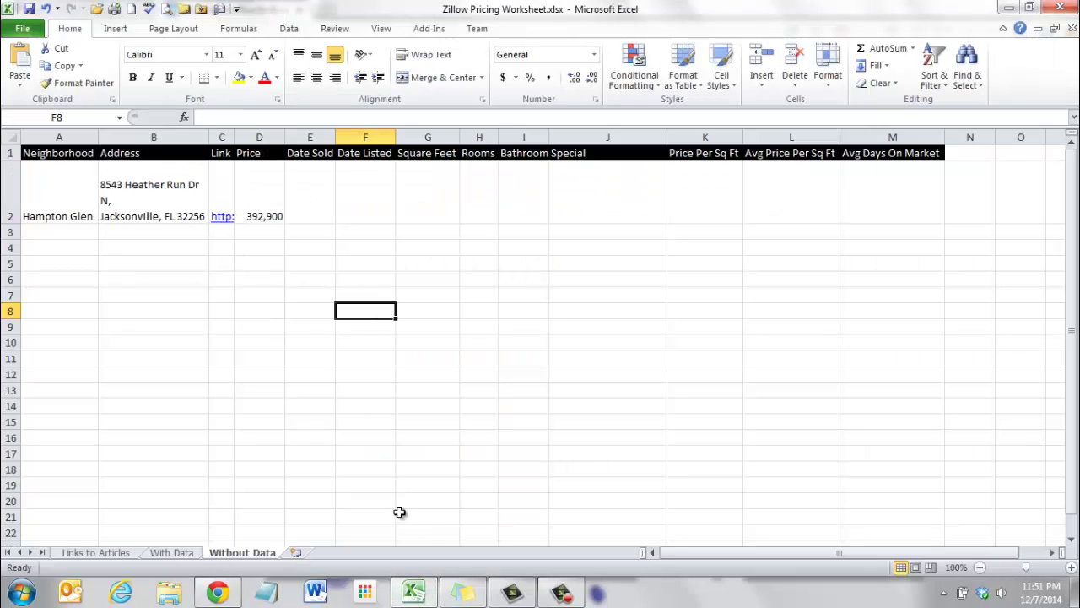
# Scroll to Zillow's Price History and copy the 11/12/13 sale date.
pyautogui.click(413, 592)
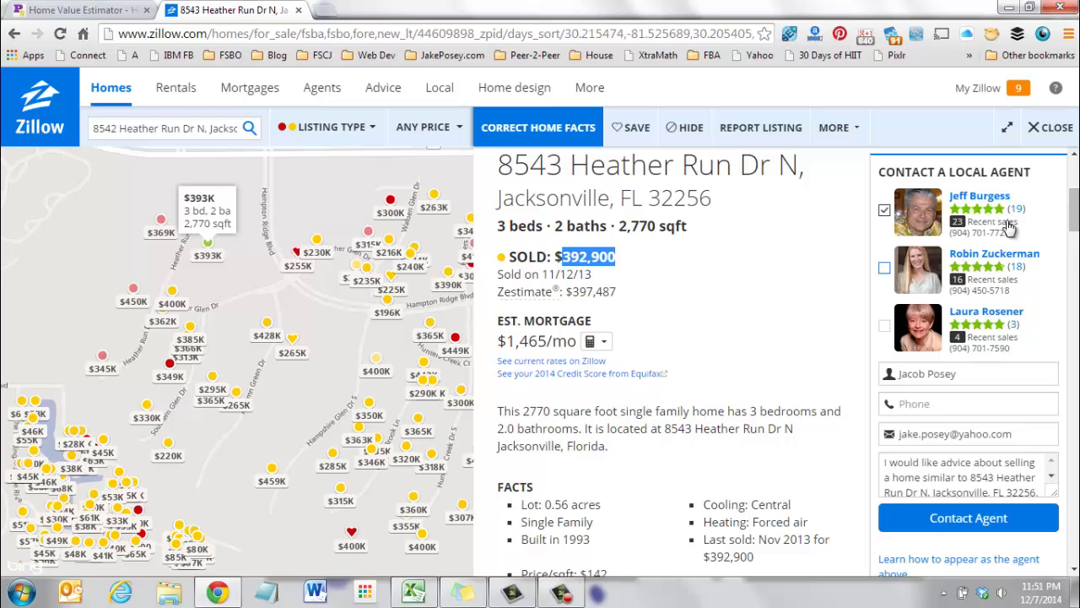
pyautogui.moveTo(1077, 202); pyautogui.dragTo(1076, 341)
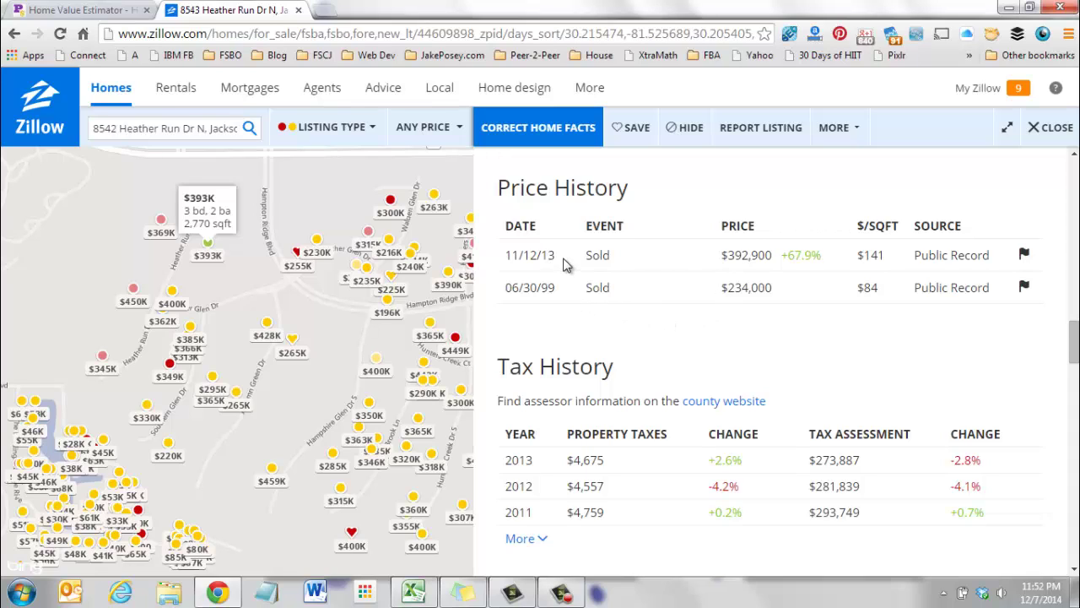
pyautogui.moveTo(564, 260); pyautogui.dragTo(509, 249)
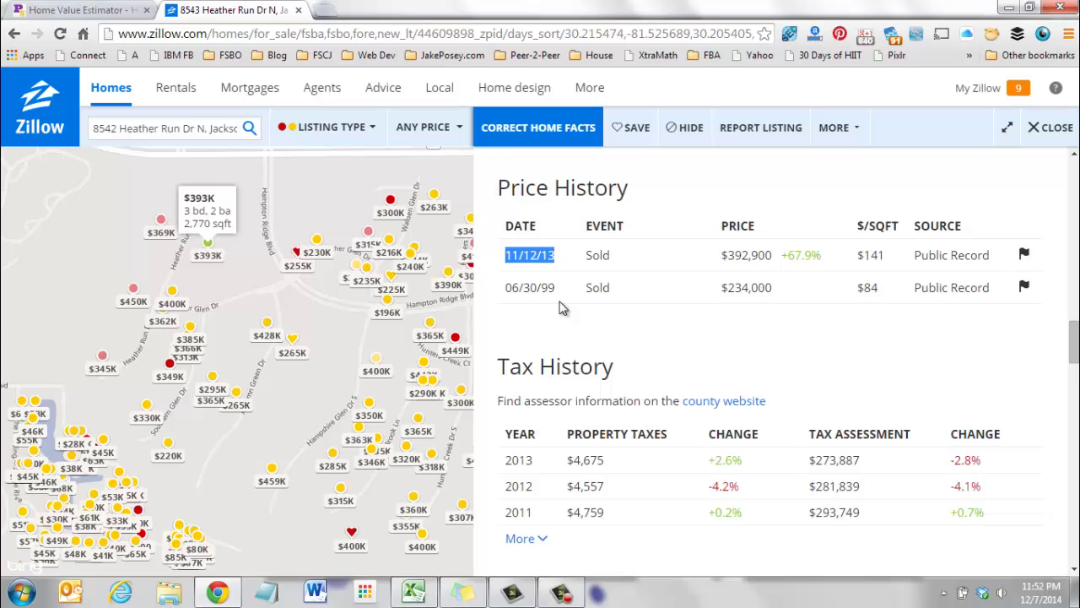
pyautogui.click(412, 593)
# Paste the sale date into Date Sold E2 so it reads 11/12/2013.
pyautogui.doubleClick(318, 204)
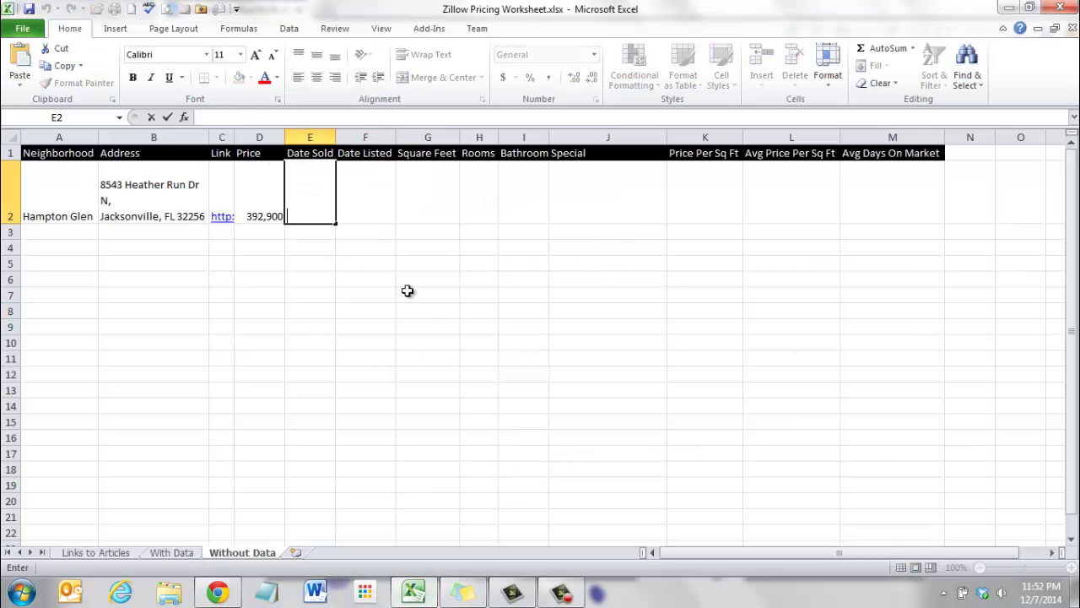
pyautogui.write('11/12/13')
pyautogui.click(409, 296)
pyautogui.click(361, 202)
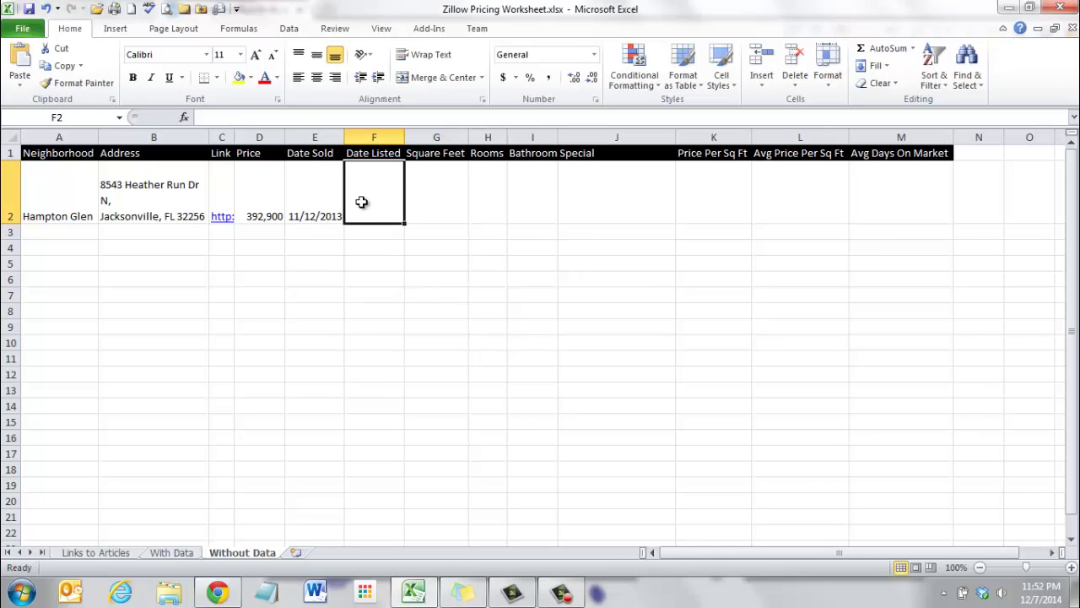
# Clear the Price History selection, select Date Listed F2, and return to the Zillow listing.
pyautogui.click(217, 591)
pyautogui.click(659, 330)
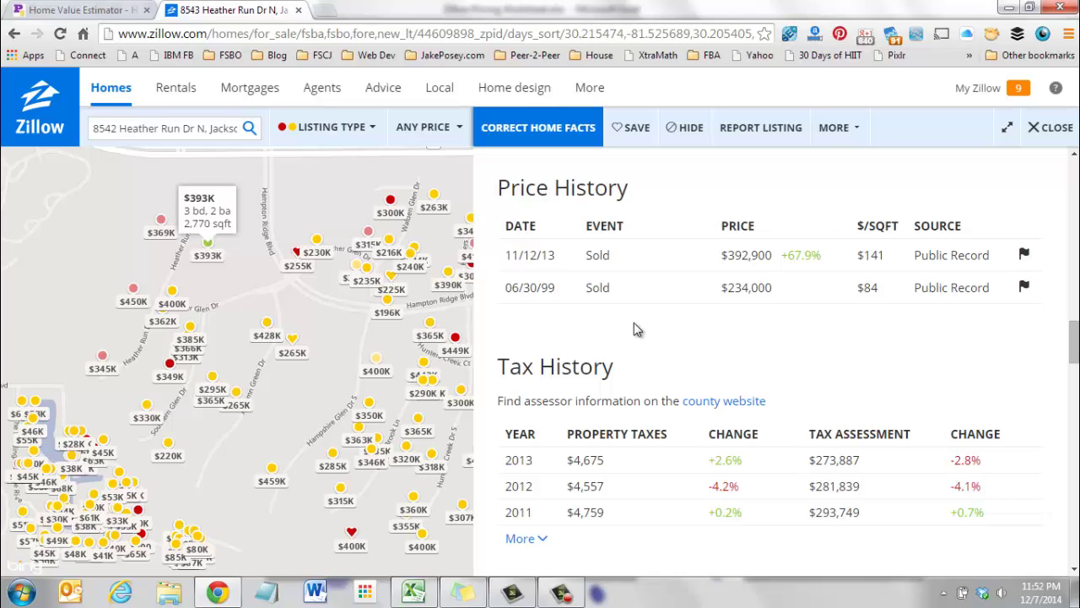
pyautogui.click(414, 591)
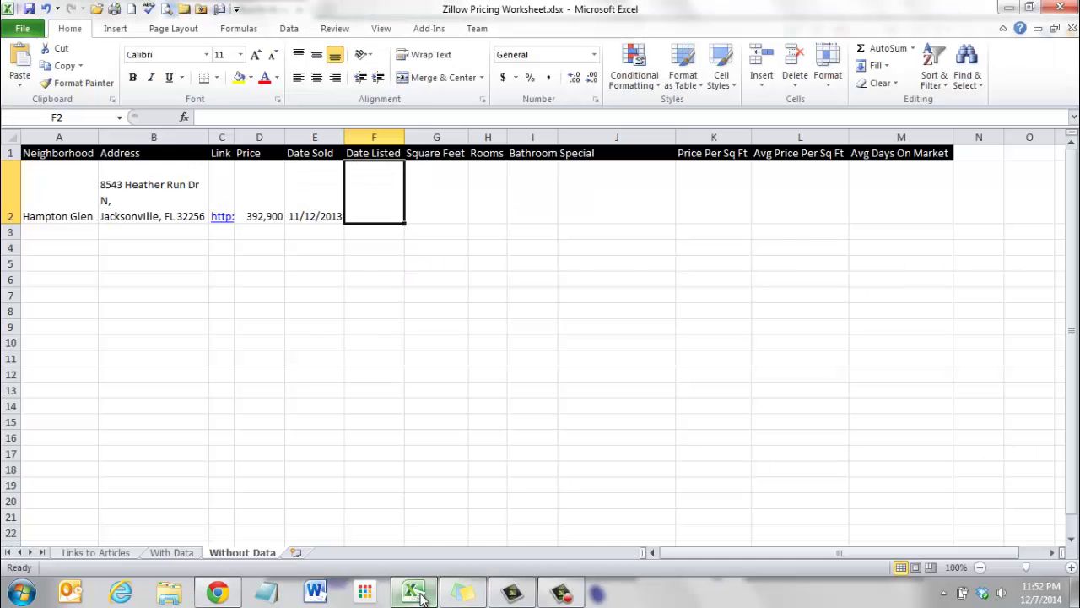
pyautogui.click(489, 343)
pyautogui.click(368, 217)
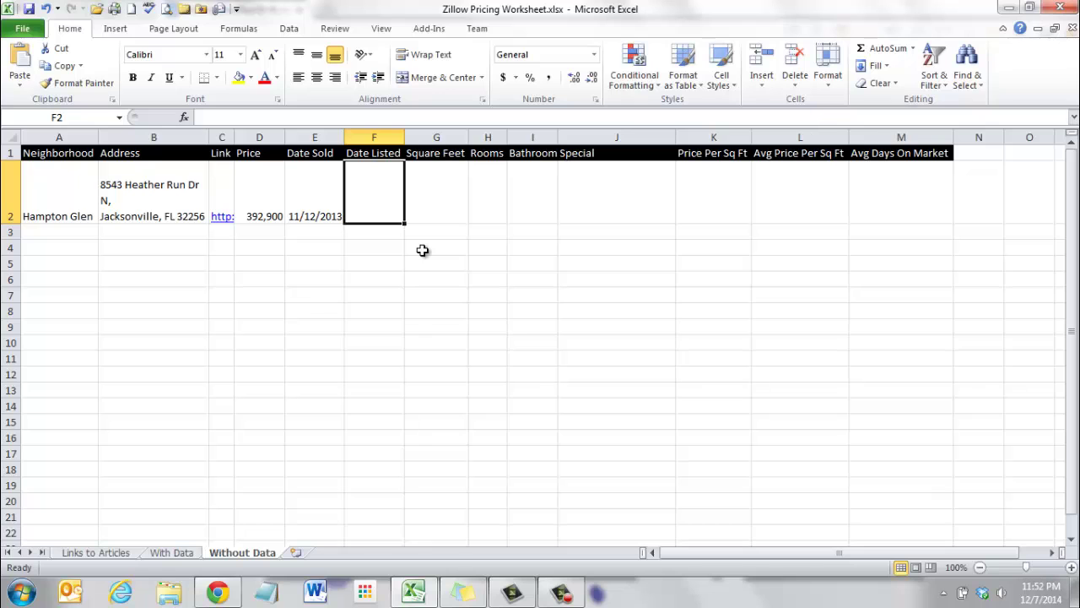
pyautogui.hotkey('alt', 'Tab')
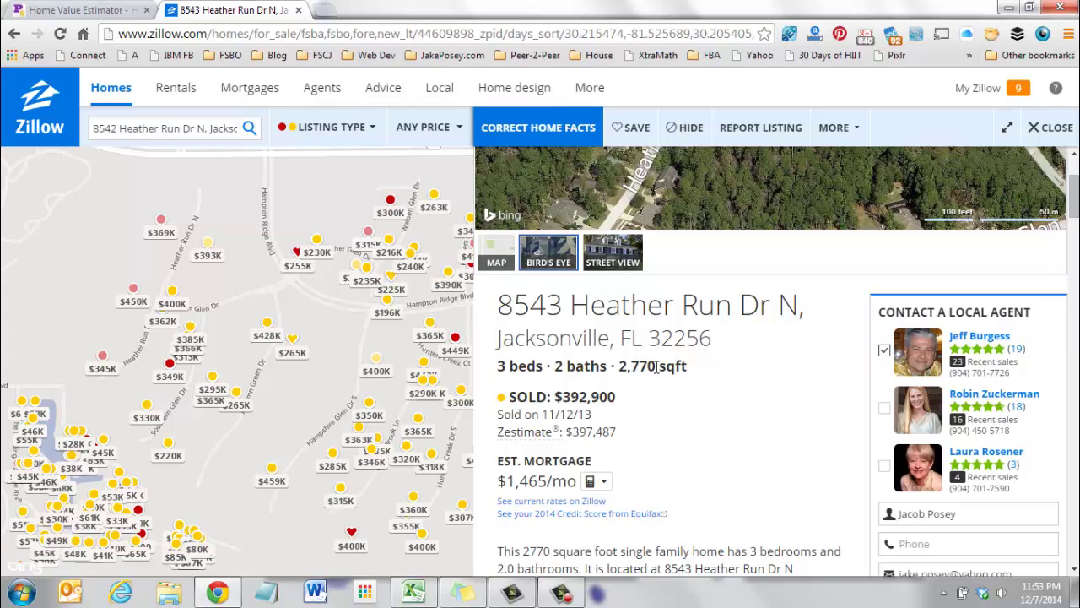
# Copy the 2,770 square footage from Zillow into the Square Feet cell G2.
pyautogui.moveTo(656, 366); pyautogui.dragTo(614, 366)
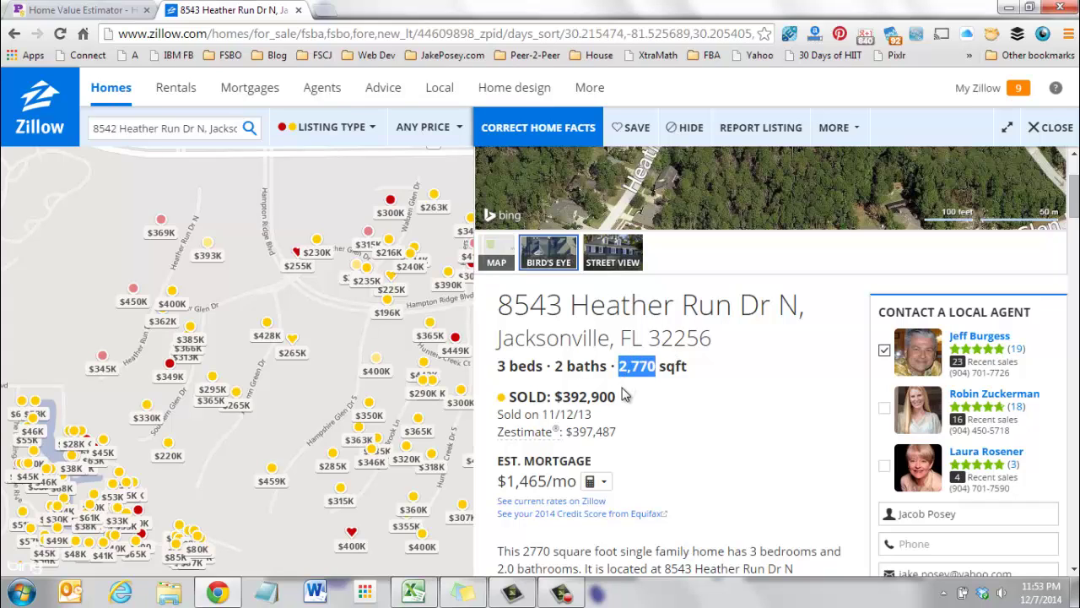
pyautogui.click(412, 593)
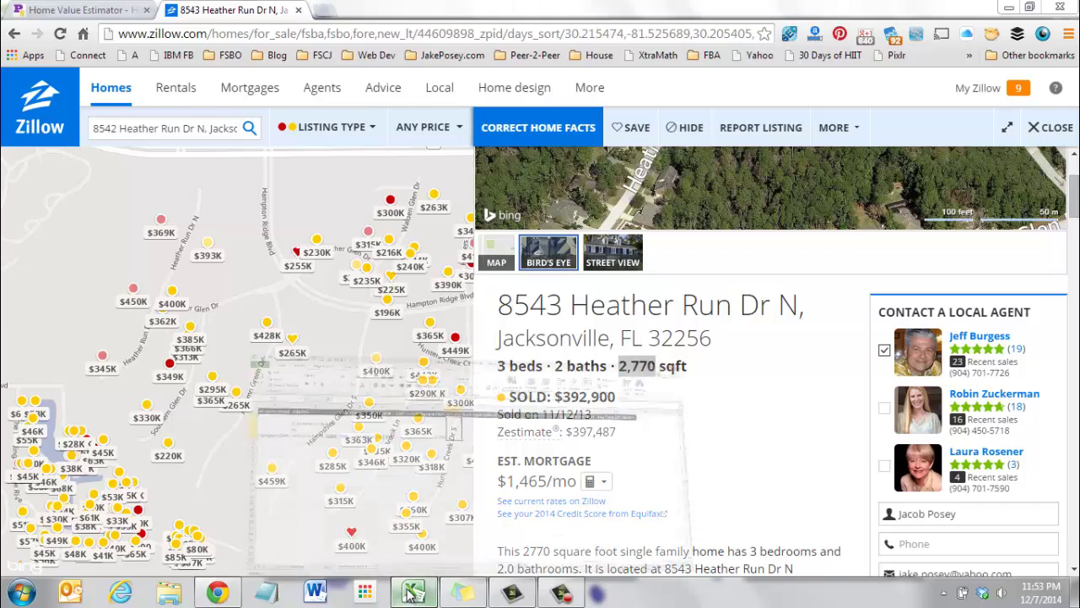
pyautogui.click(456, 217)
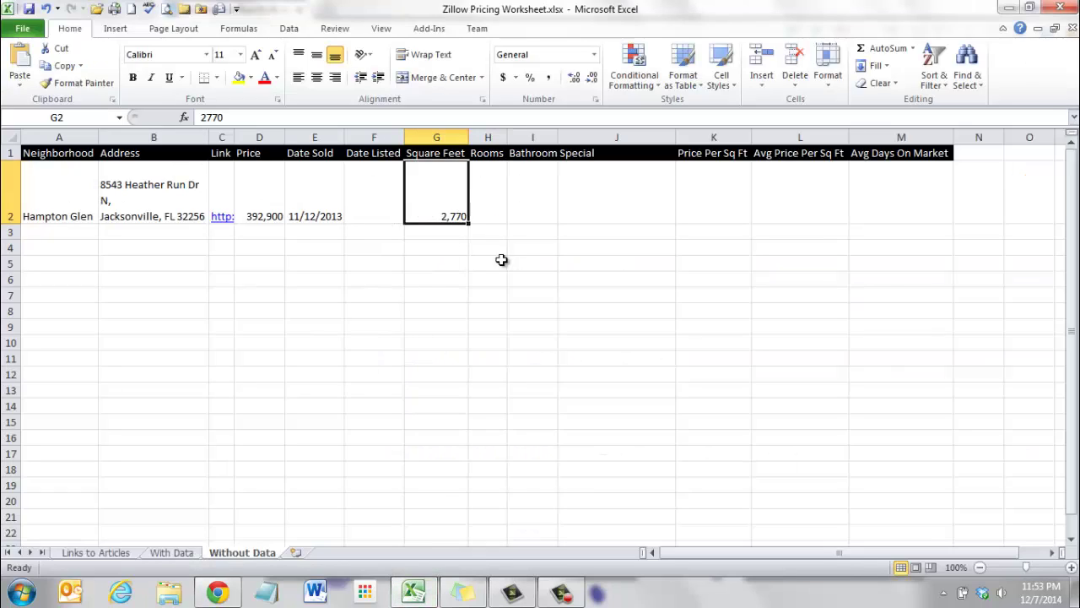
pyautogui.click(400, 589)
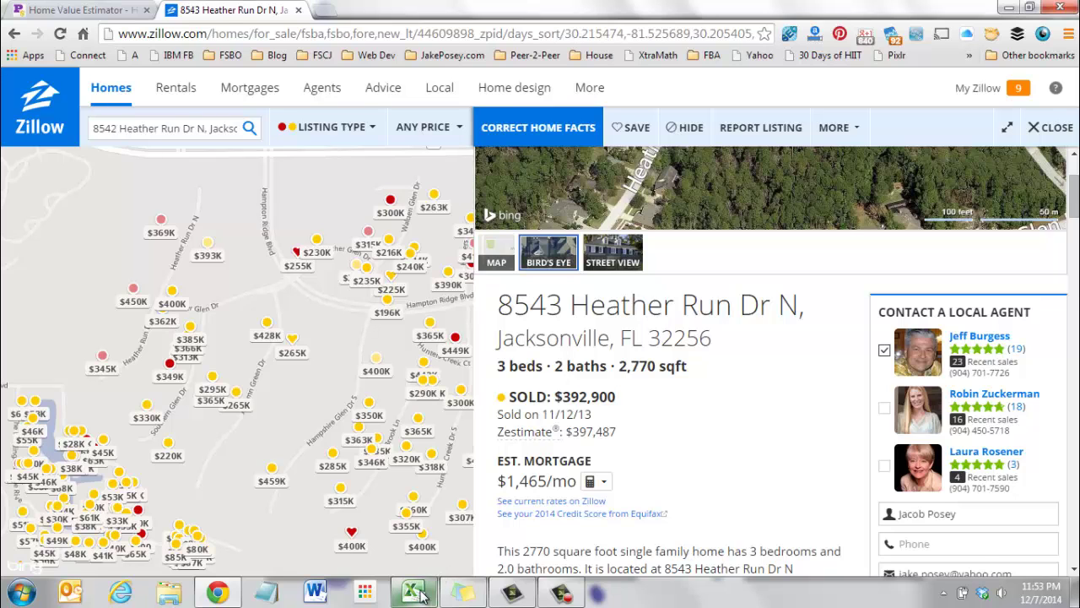
pyautogui.click(413, 592)
# Enter 3 under Rooms in H2 and 2 under Bathroom in I2.
pyautogui.click(487, 210)
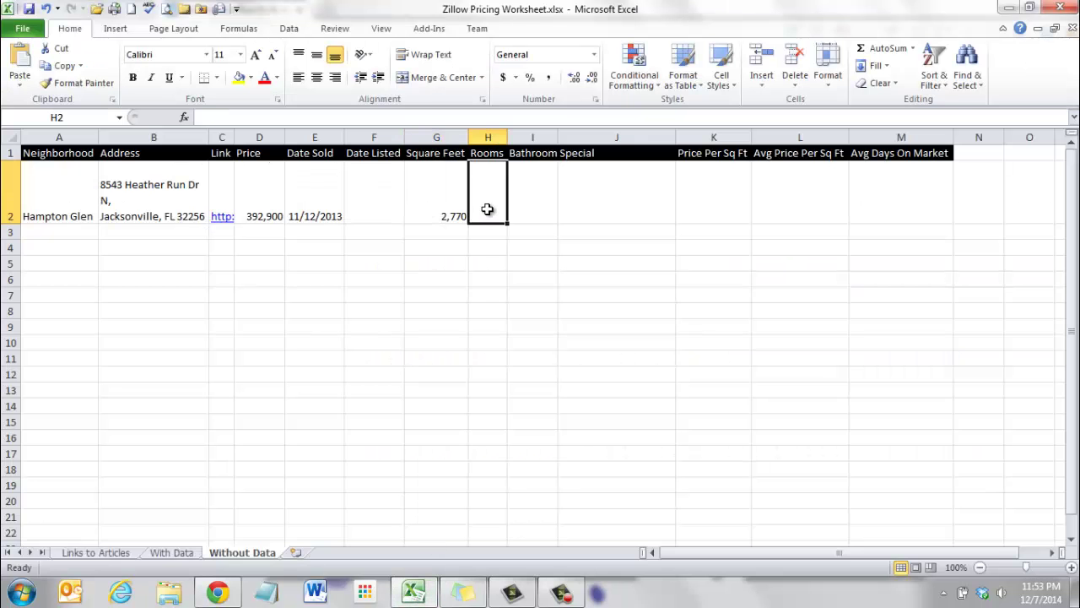
pyautogui.write('3')
pyautogui.press('Tab')
pyautogui.write('2')
pyautogui.press('Tab')
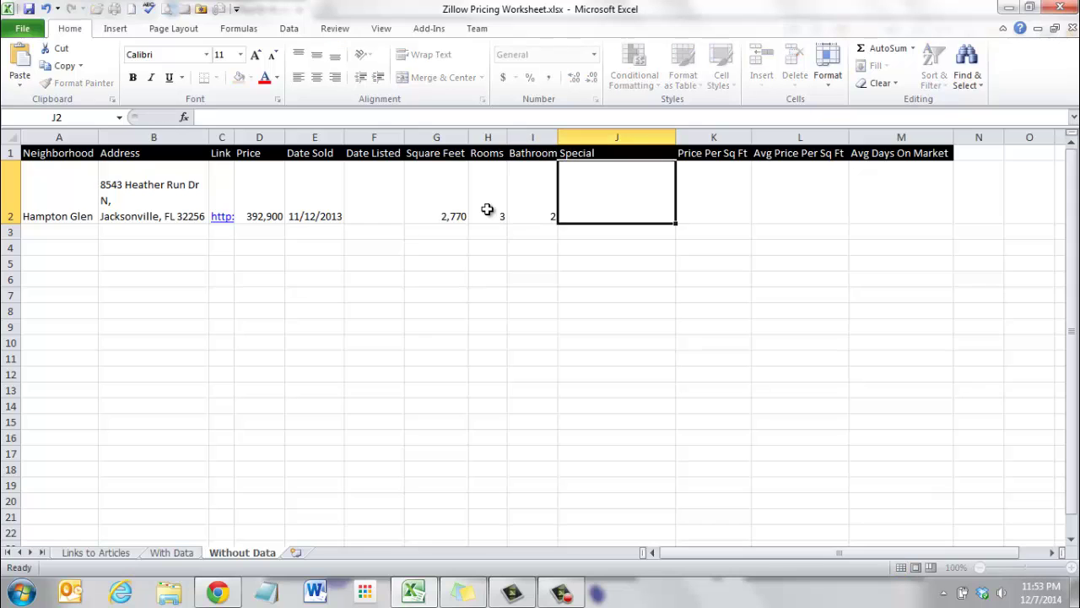
# Expand the Heather Run listing's full facts on Zillow, review its features, then go back to Excel.
pyautogui.click(411, 595)
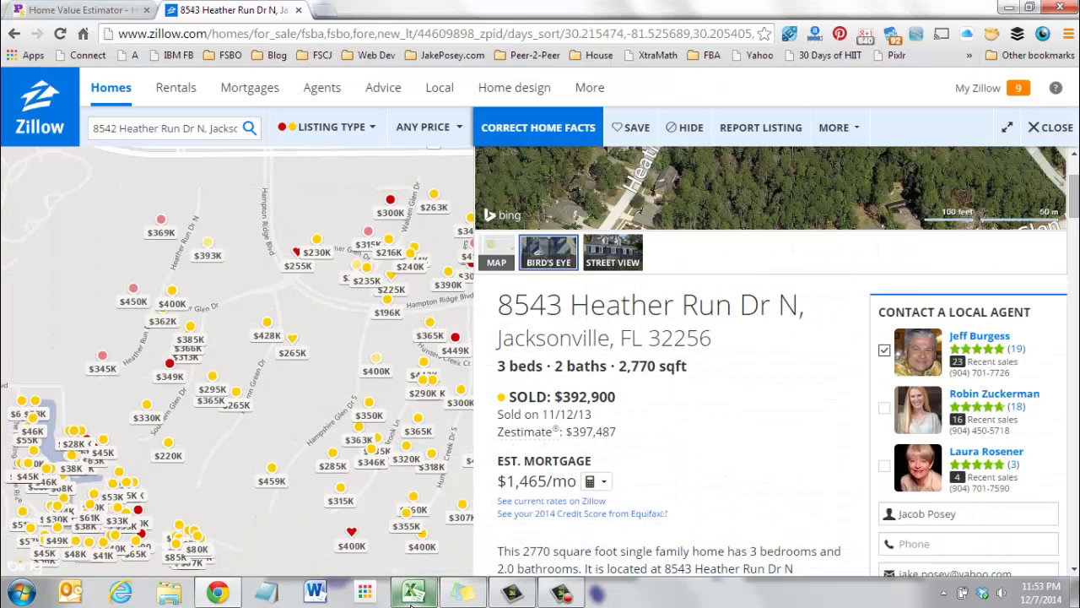
pyautogui.scroll(-3, 725, 488)
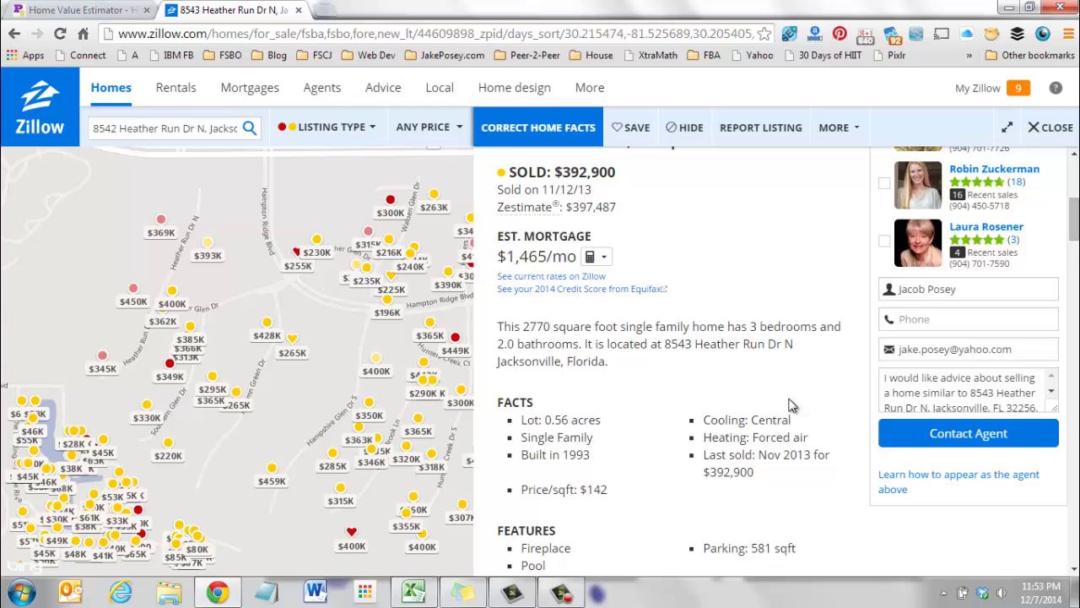
pyautogui.scroll(-3, 681, 471)
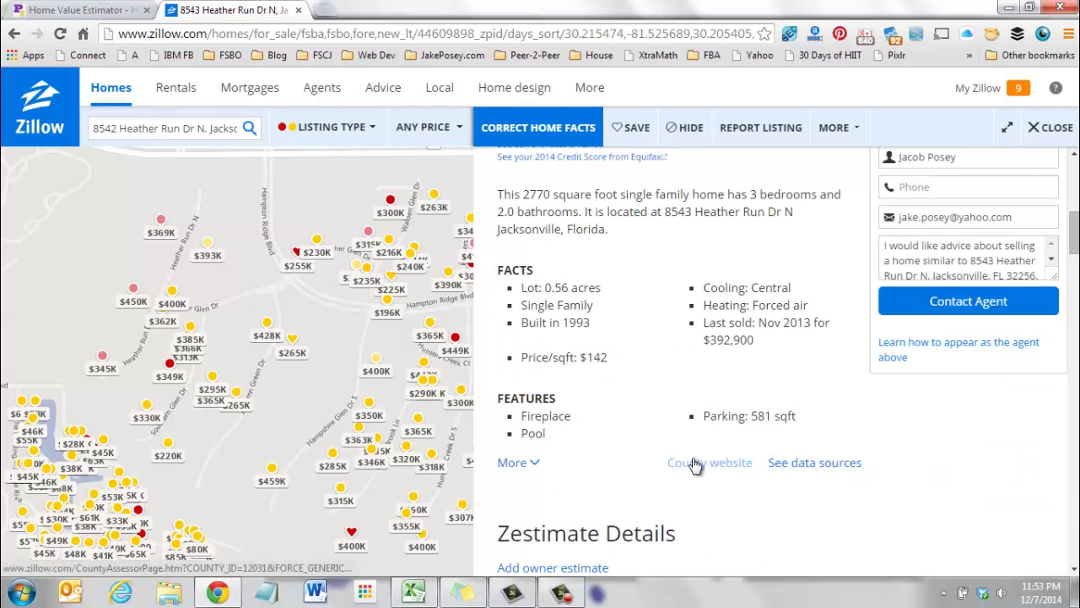
pyautogui.click(530, 463)
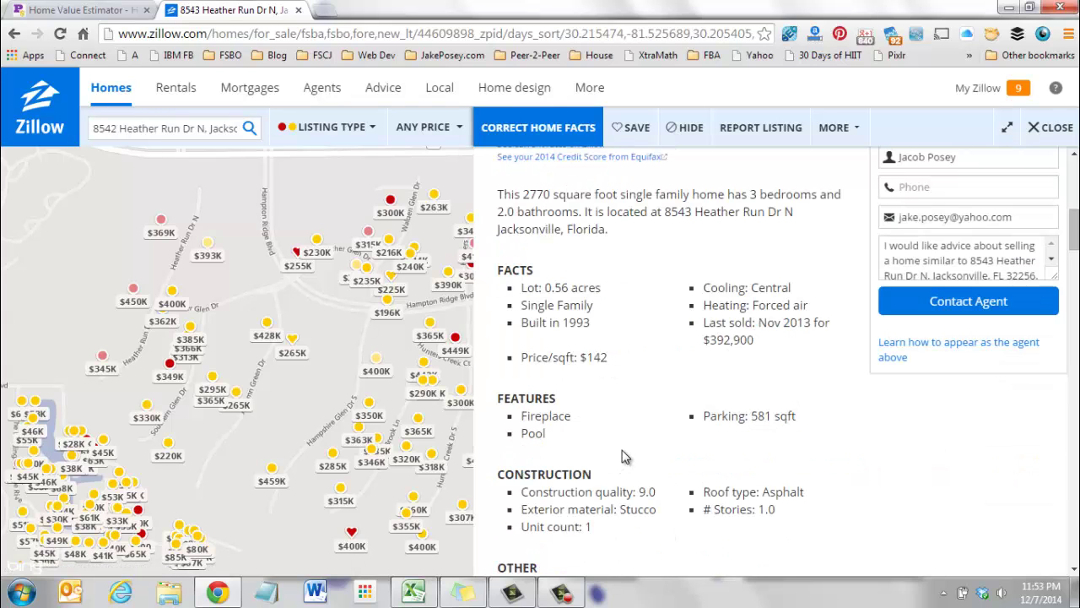
pyautogui.scroll(-5, 625, 456)
pyautogui.scroll(3, 585, 376)
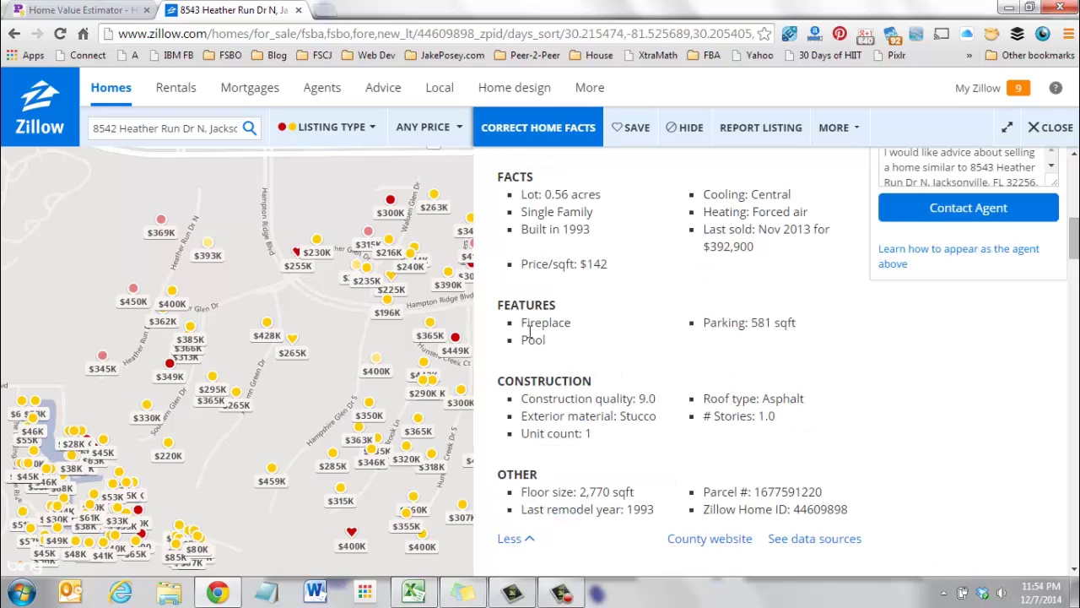
pyautogui.scroll(9, 747, 355)
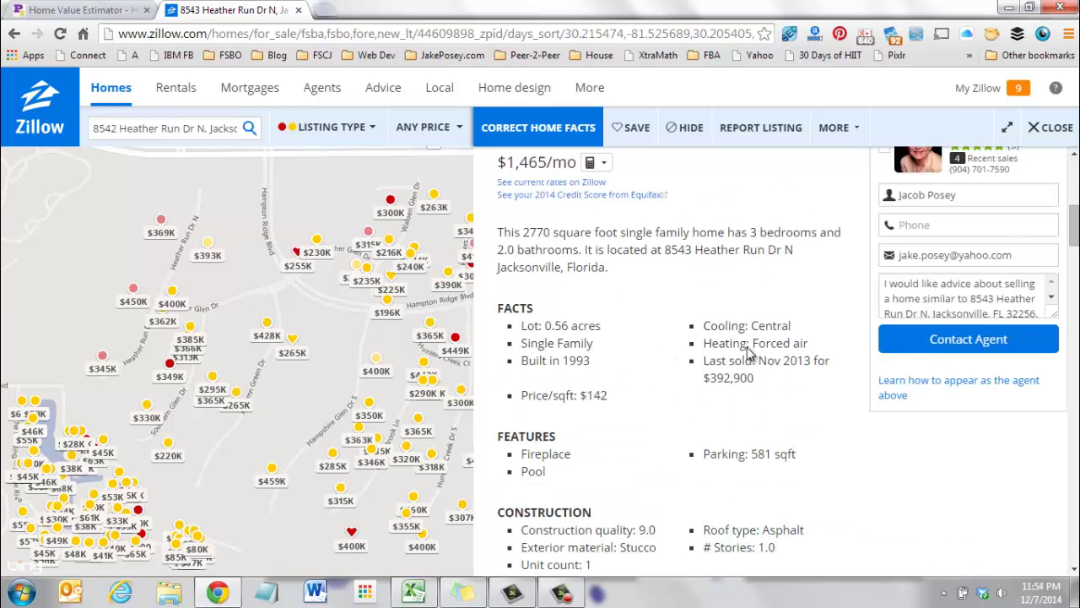
pyautogui.scroll(3, 747, 354)
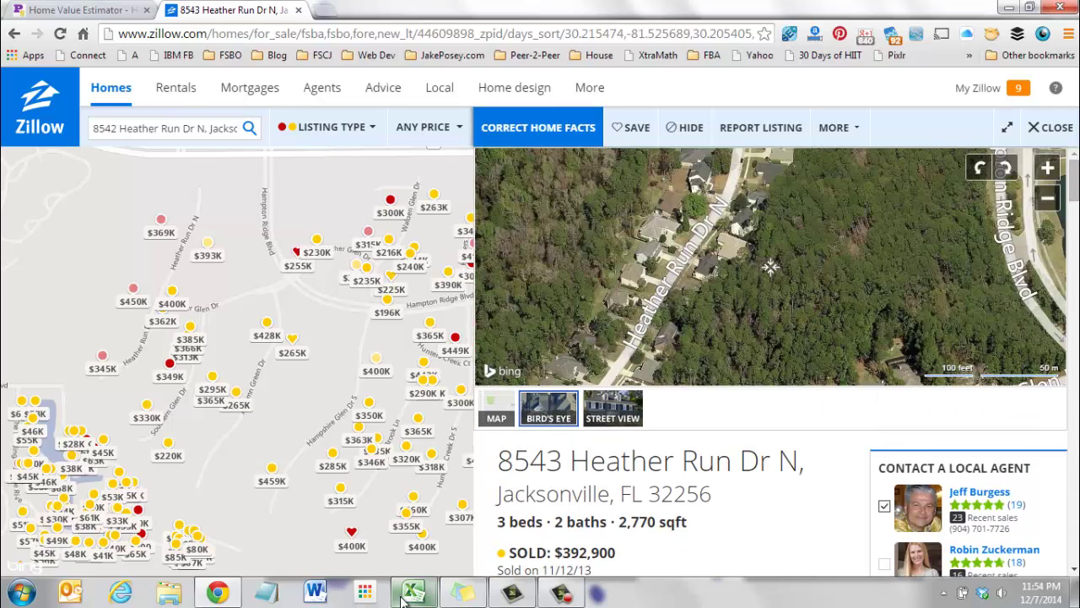
pyautogui.moveTo(411, 599)
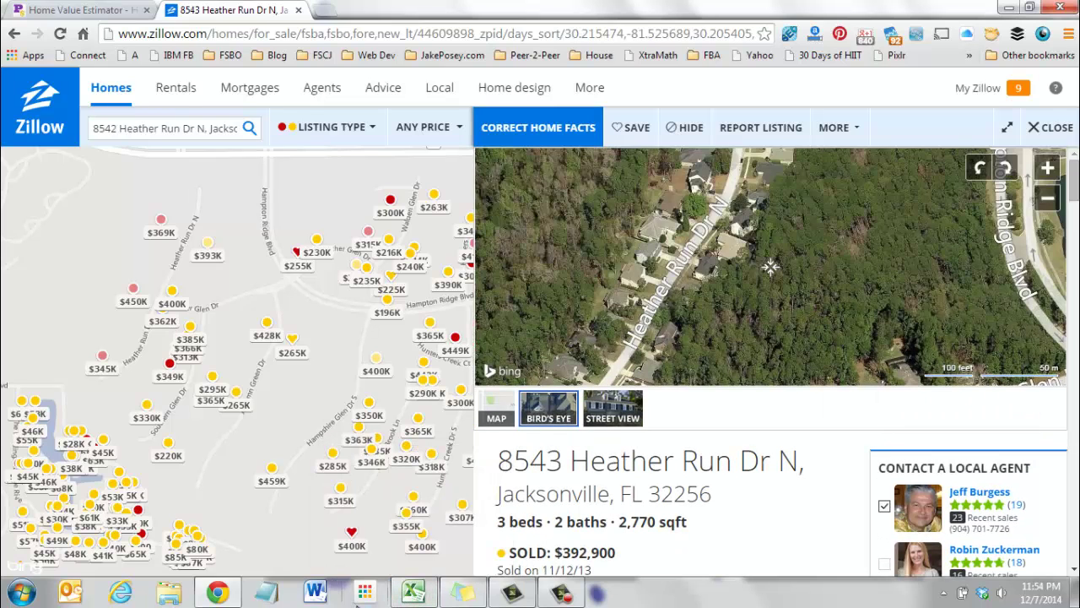
pyautogui.click(412, 593)
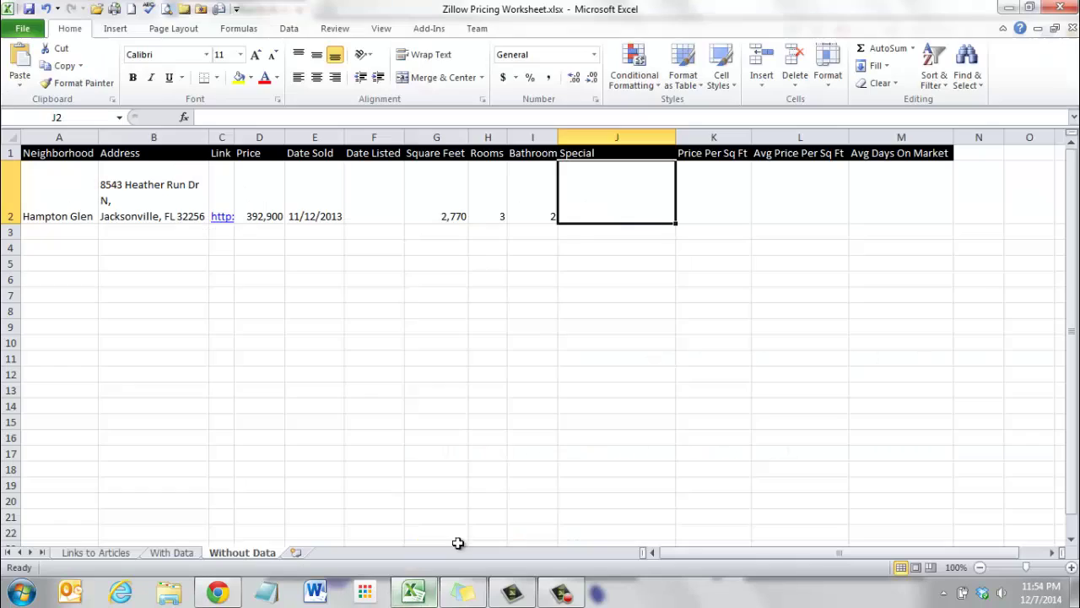
# Enter Pool in the Special cell J2, move to A3, and return to the Zillow listing.
pyautogui.doubleClick(593, 200)
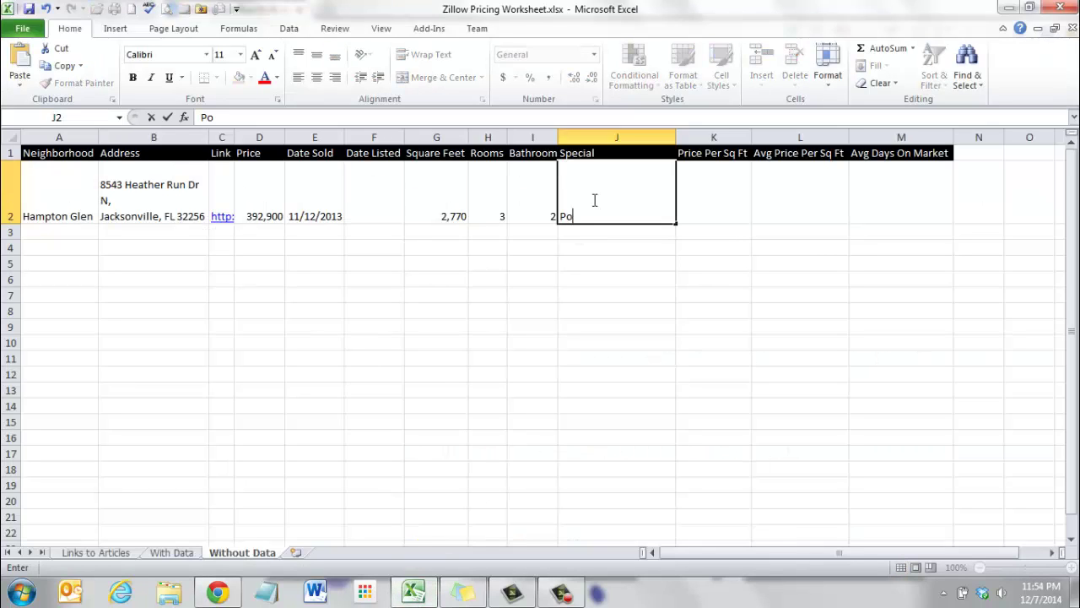
pyautogui.press('Tab')
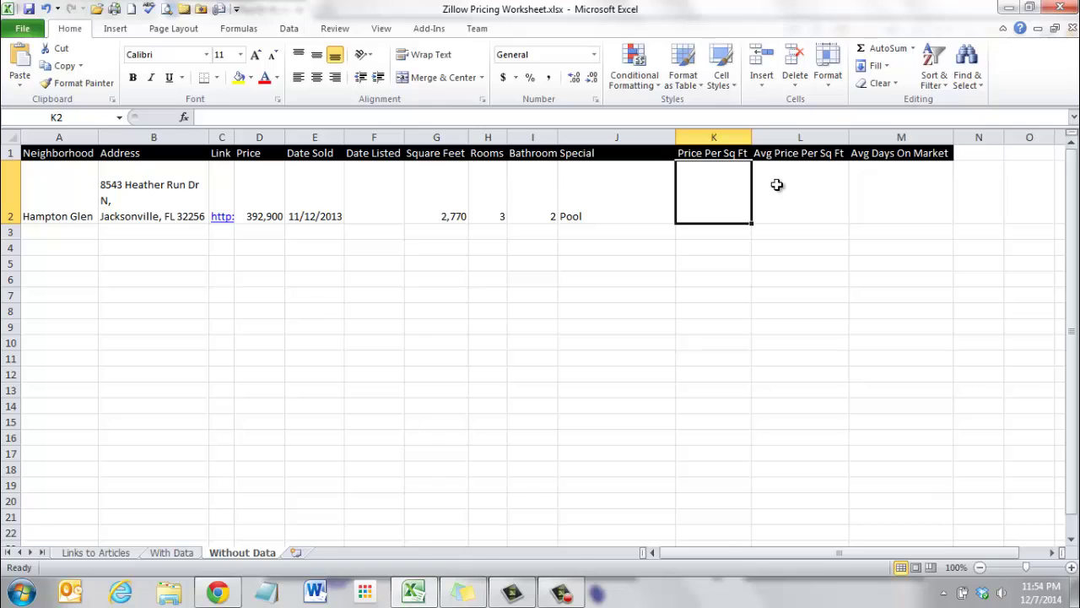
pyautogui.moveTo(917, 187); pyautogui.dragTo(723, 198)
pyautogui.click(841, 308)
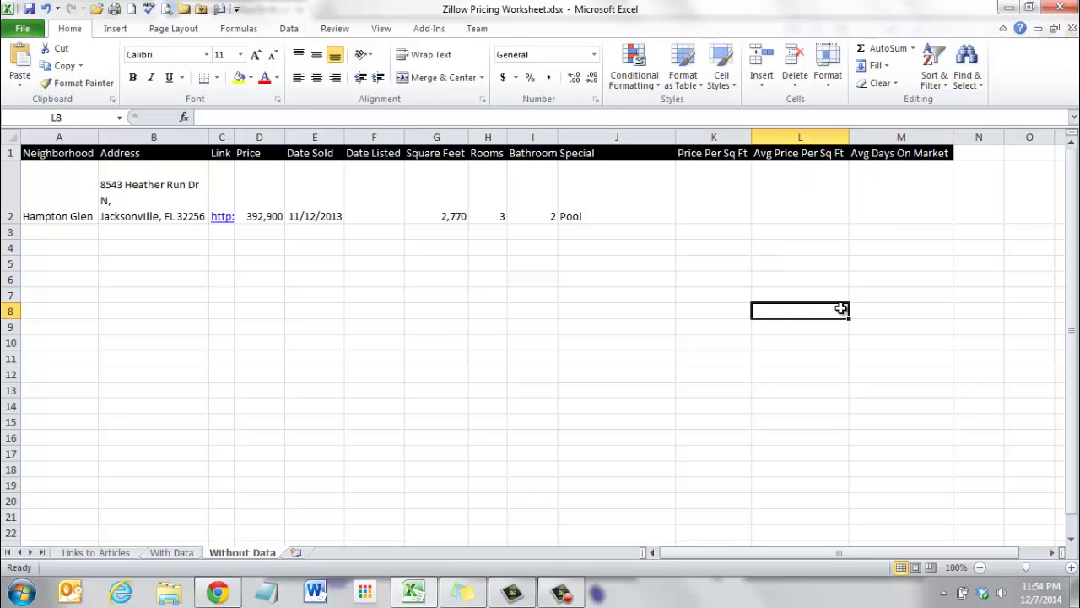
pyautogui.click(75, 233)
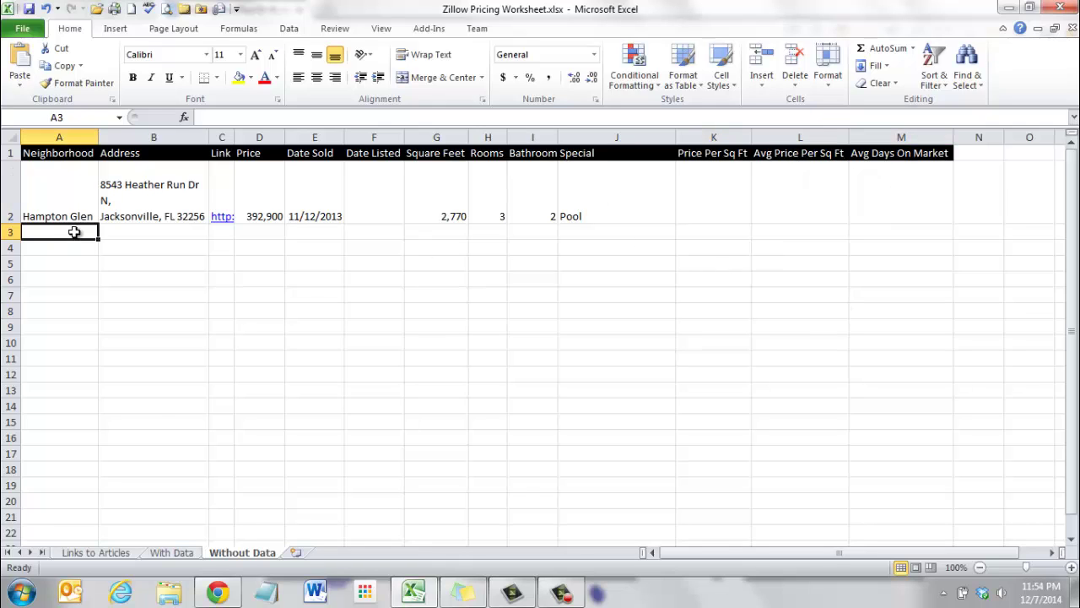
pyautogui.click(217, 592)
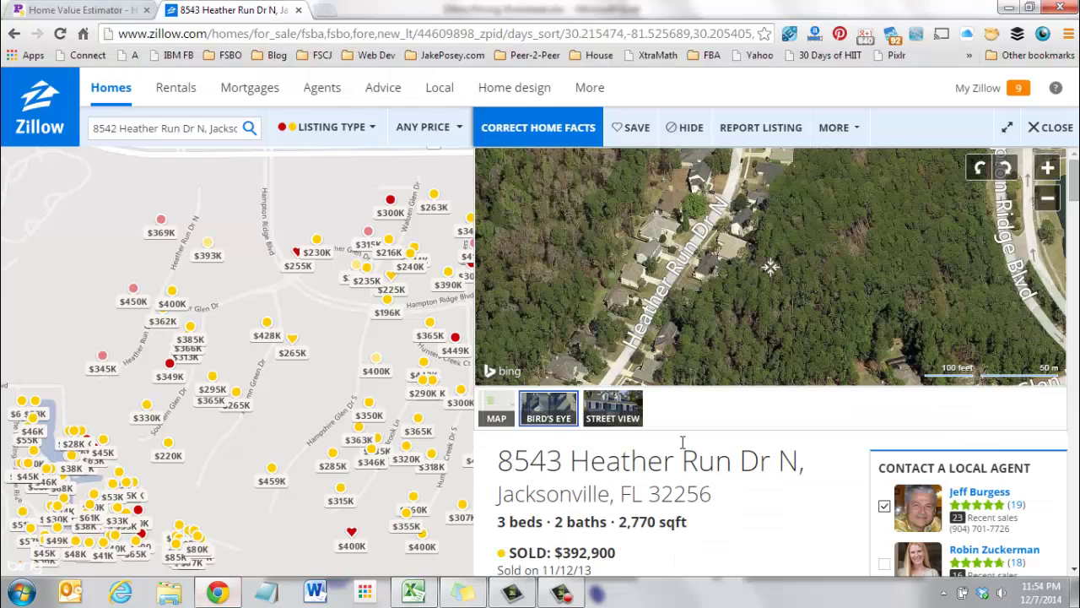
pyautogui.click(634, 131)
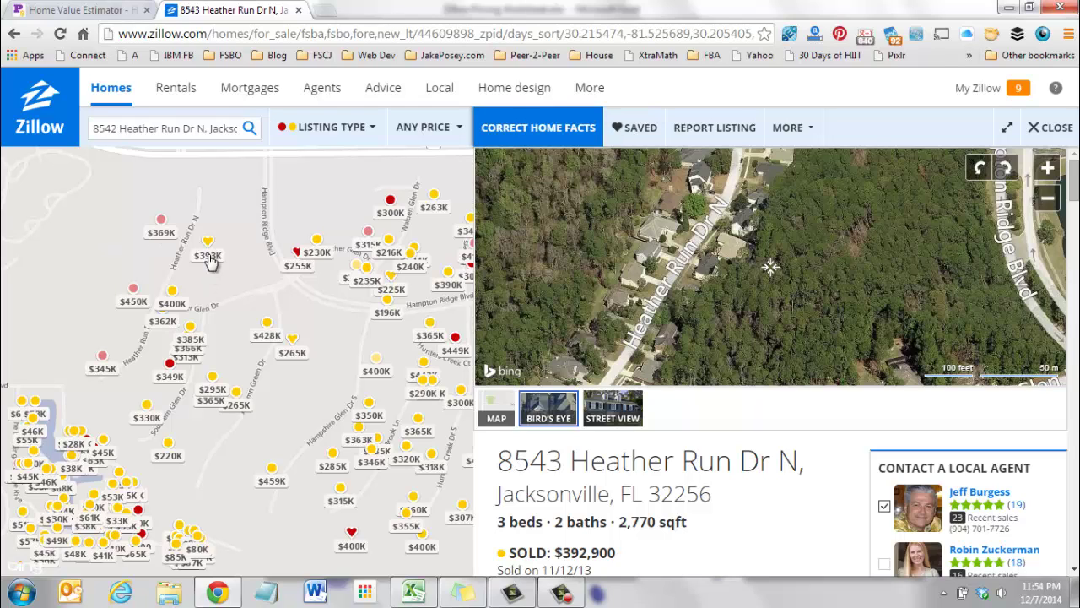
pyautogui.moveTo(209, 253)
pyautogui.moveTo(329, 339); pyautogui.dragTo(233, 336)
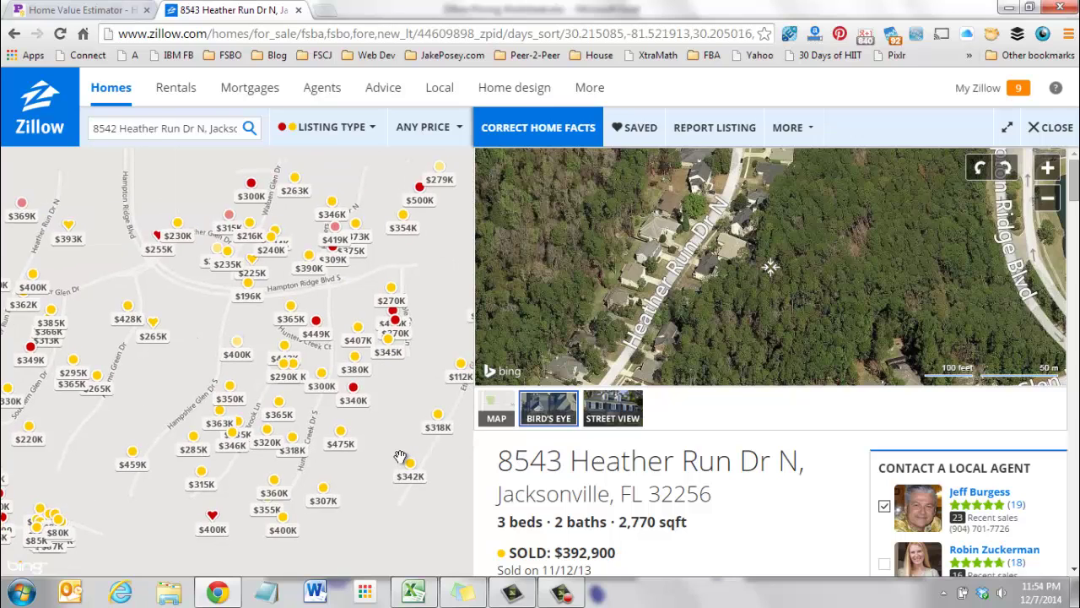
pyautogui.click(250, 192)
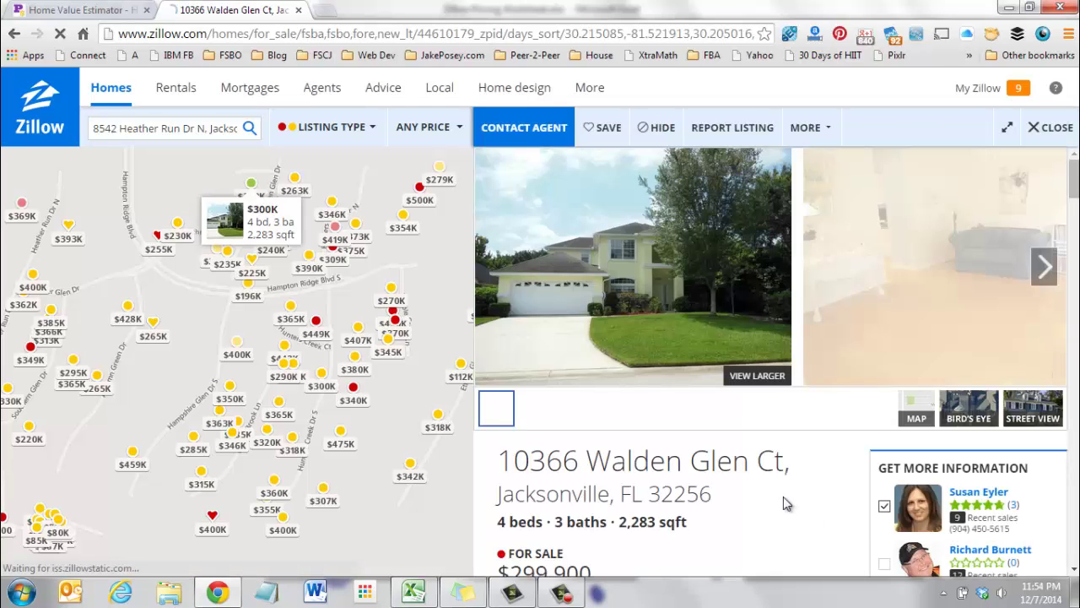
pyautogui.moveTo(717, 498); pyautogui.dragTo(500, 462)
pyautogui.hotkey('ctrl', 'c')
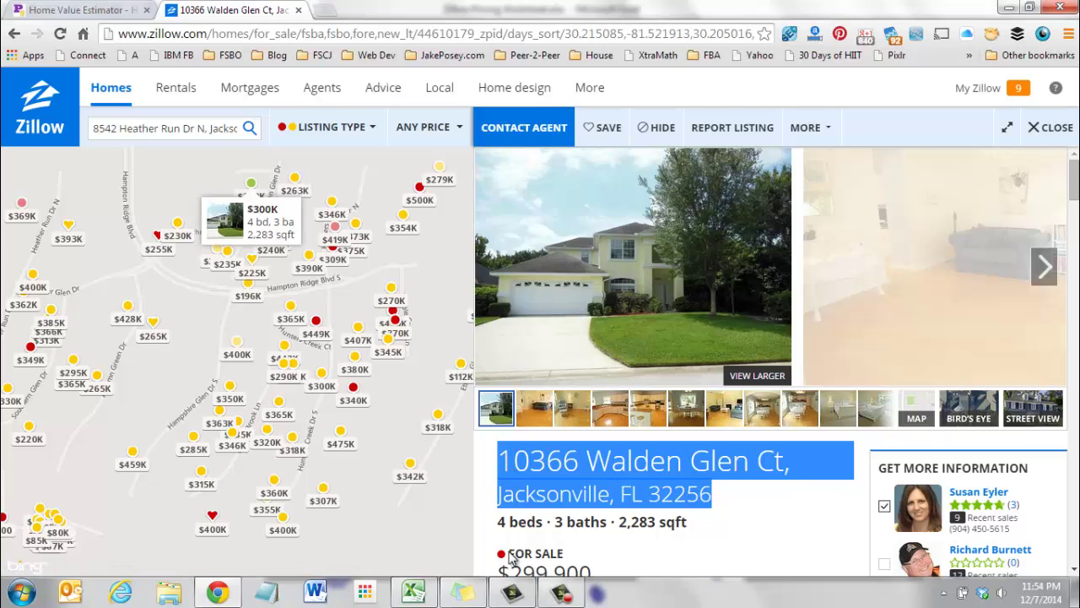
pyautogui.click(412, 592)
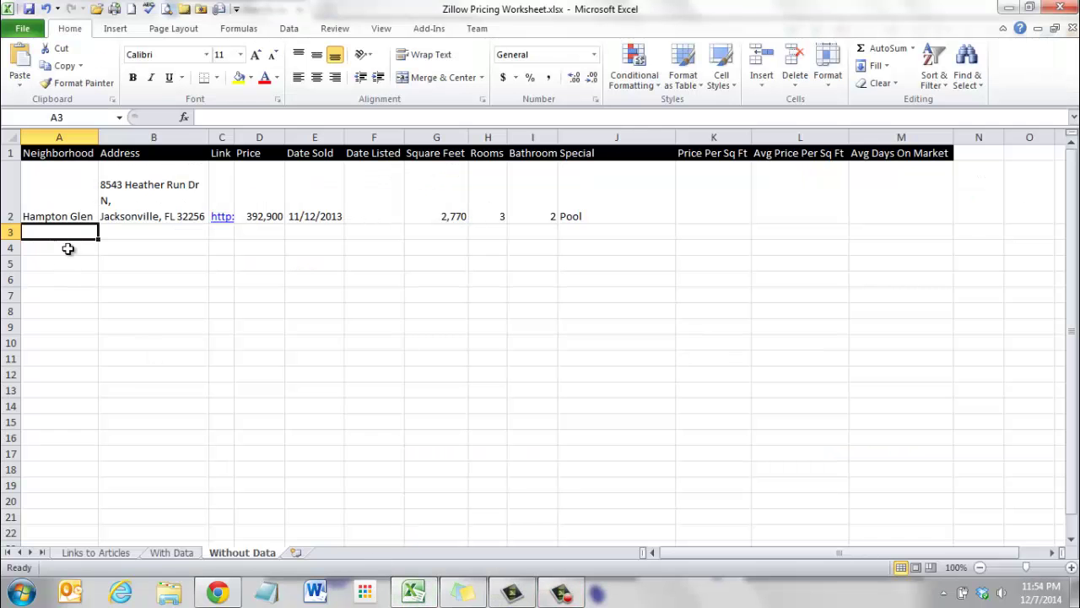
pyautogui.write('Hampton Glen')
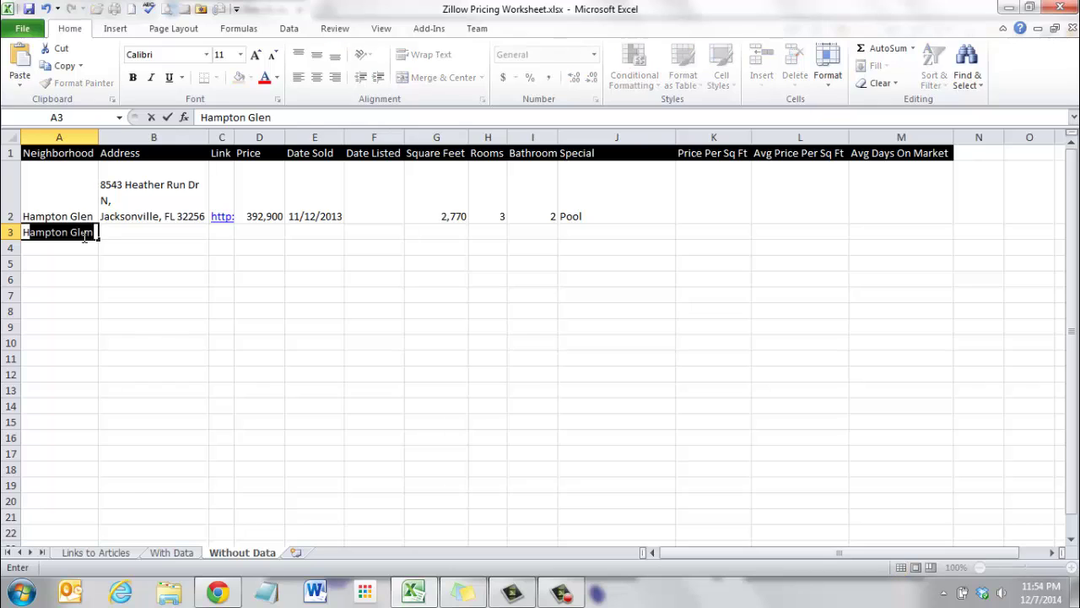
pyautogui.press('Tab')
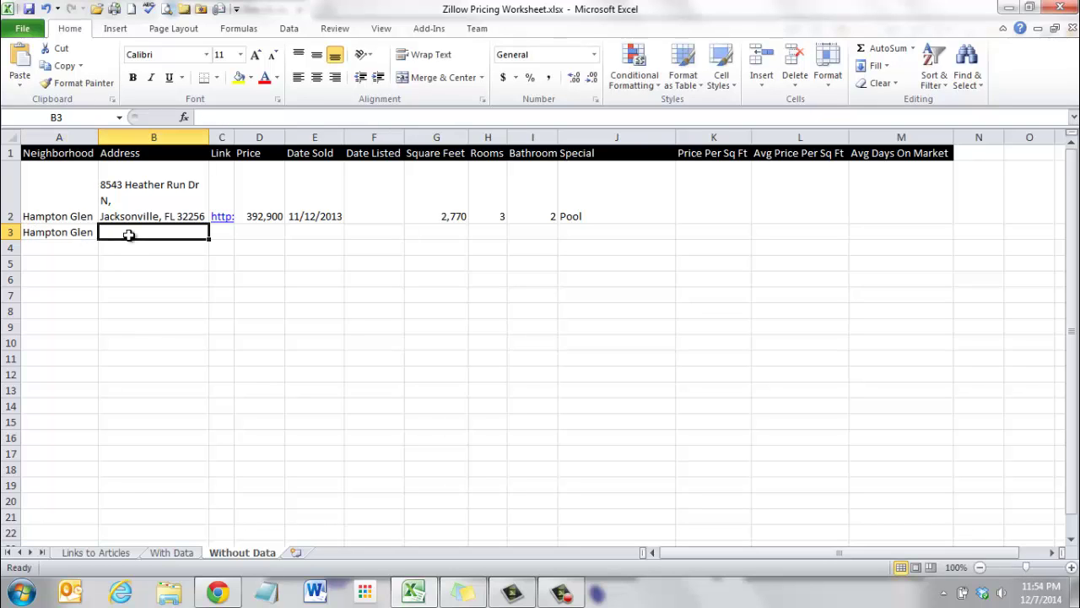
pyautogui.doubleClick(135, 232)
pyautogui.hotkey('ctrl', 'v')
pyautogui.click(174, 288)
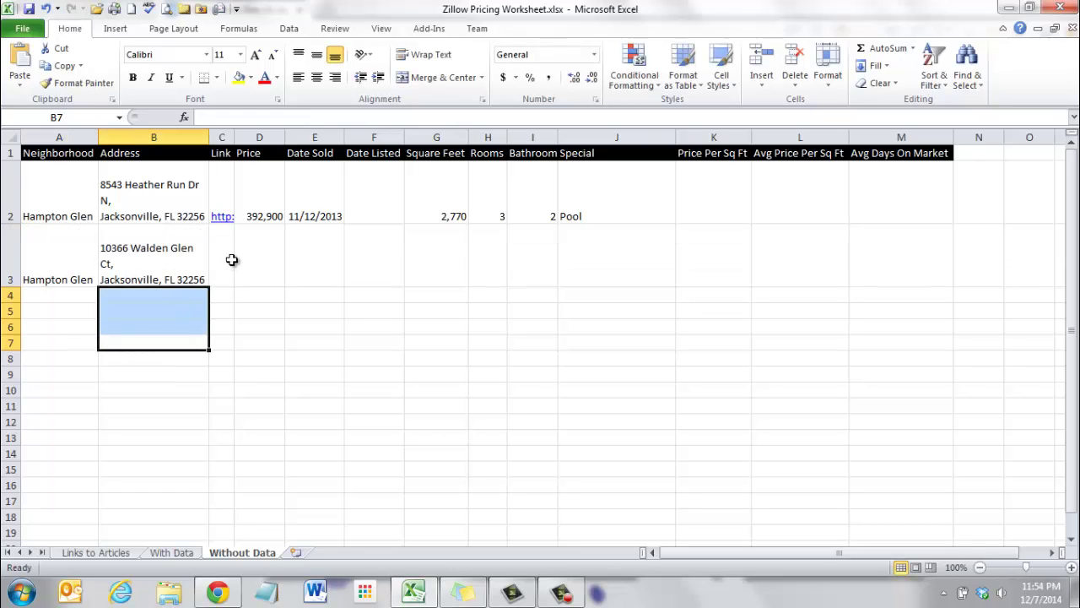
pyautogui.click(226, 257)
# Copy the listing's Zillow web address and paste it as the link in C3.
pyautogui.hotkey('alt', 'Tab')
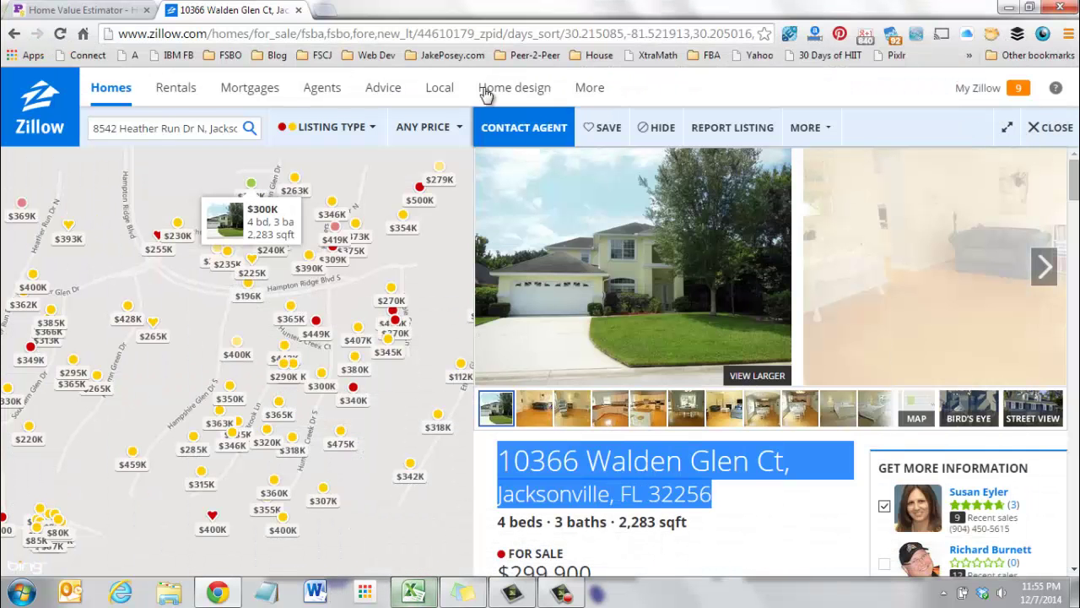
pyautogui.click(434, 33)
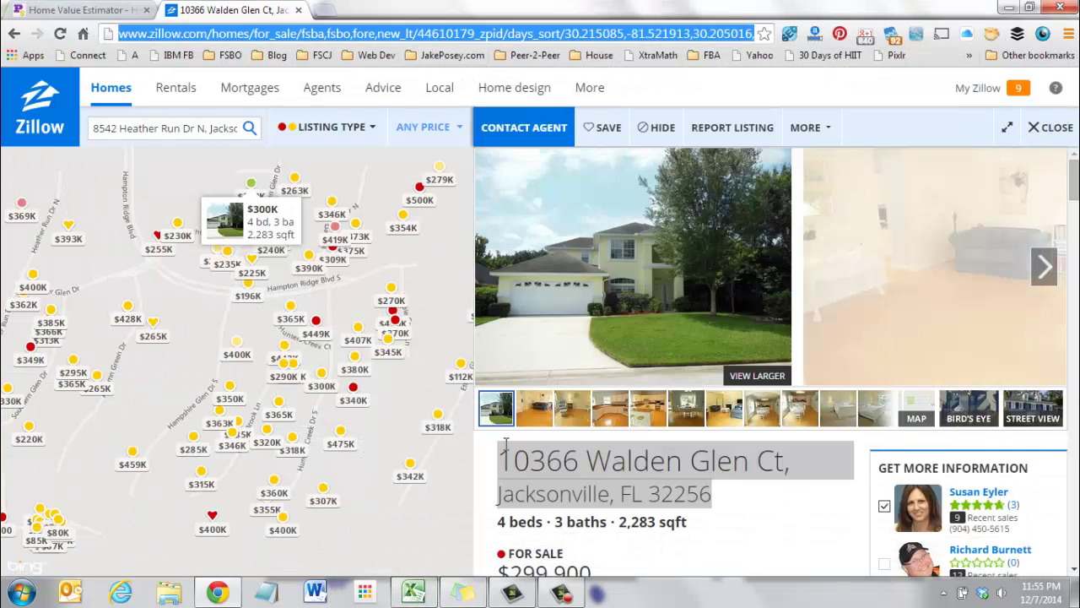
pyautogui.click(414, 593)
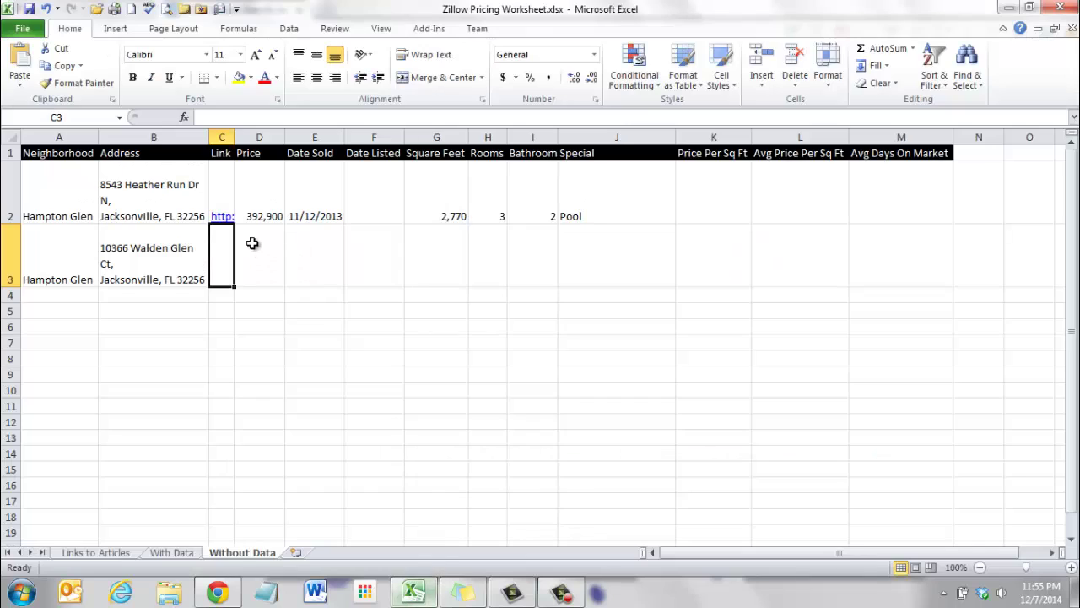
pyautogui.doubleClick(225, 253)
pyautogui.click(296, 357)
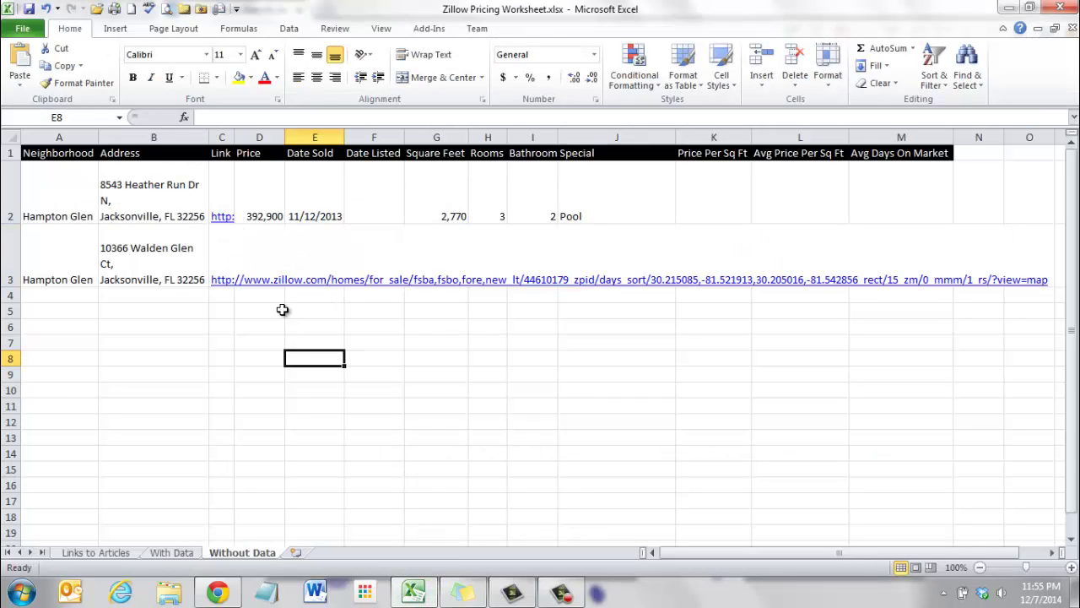
pyautogui.click(273, 270)
# Select the 299,900 asking price on the Walden Glen Ct listing.
pyautogui.click(413, 593)
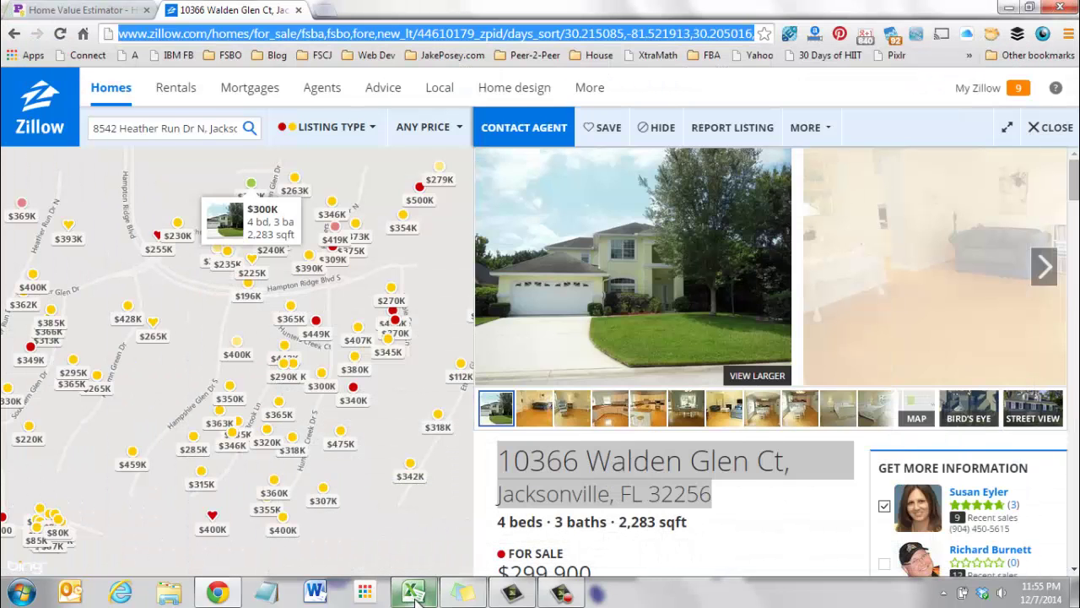
pyautogui.click(768, 531)
pyautogui.scroll(-2, 768, 531)
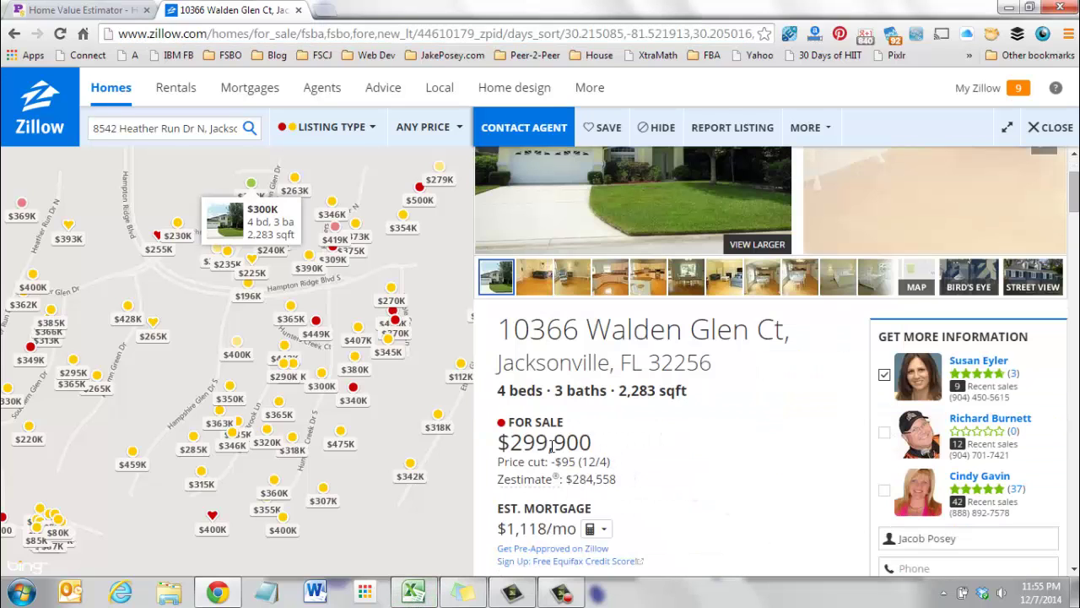
pyautogui.moveTo(592, 445); pyautogui.dragTo(513, 447)
pyautogui.hotkey('ctrl', 'c')
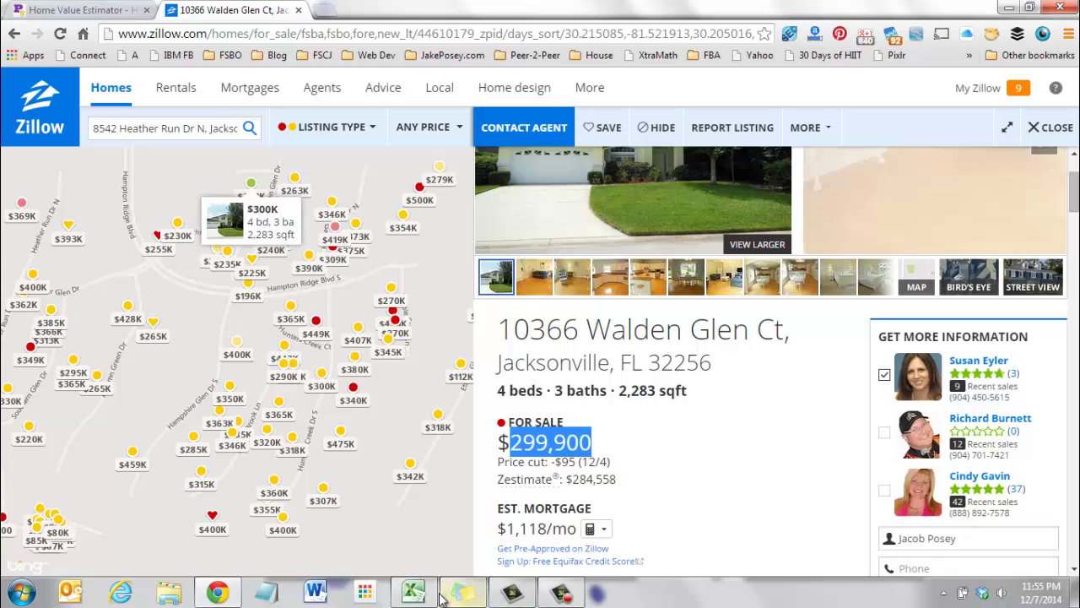
pyautogui.click(413, 590)
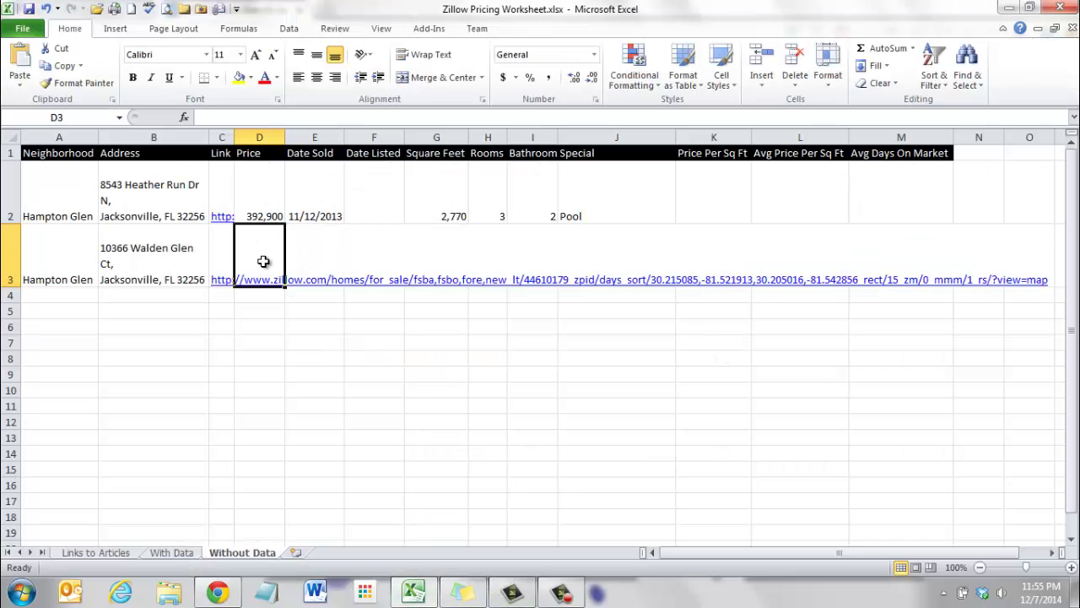
# Undo the badly formatted price paste and type 299,900 into D3 instead.
pyautogui.hotkey('ctrl', 'v')
pyautogui.hotkey('ctrl', 'z')
pyautogui.click(321, 358)
pyautogui.press('Up')
pyautogui.press('Up')
pyautogui.press('Up')
pyautogui.press('Up')
pyautogui.press('Up')
pyautogui.press('Left')
pyautogui.write('299,900')
pyautogui.click(343, 364)
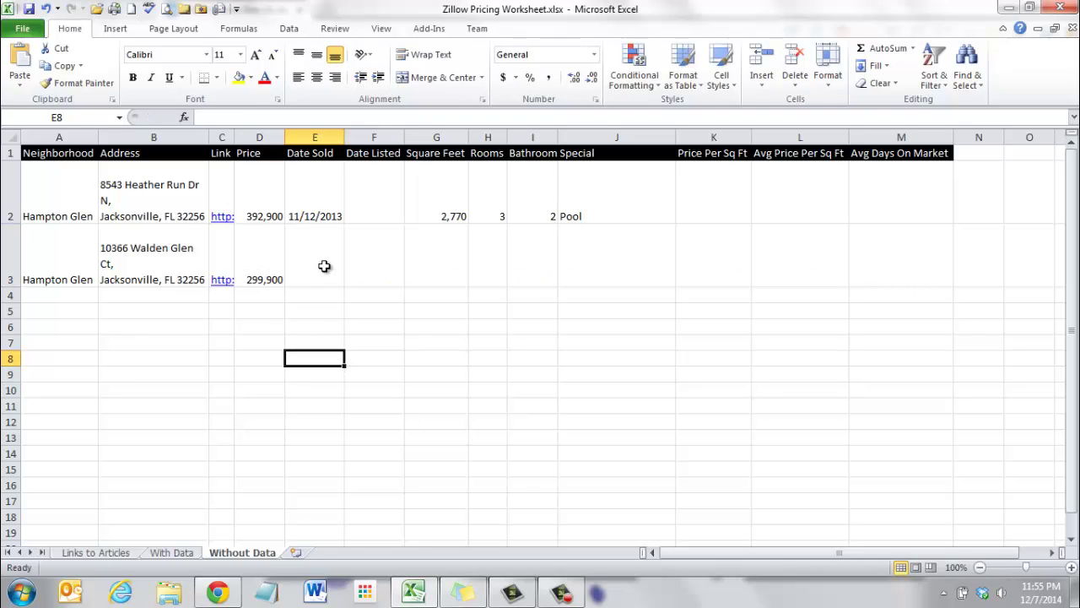
pyautogui.click(321, 265)
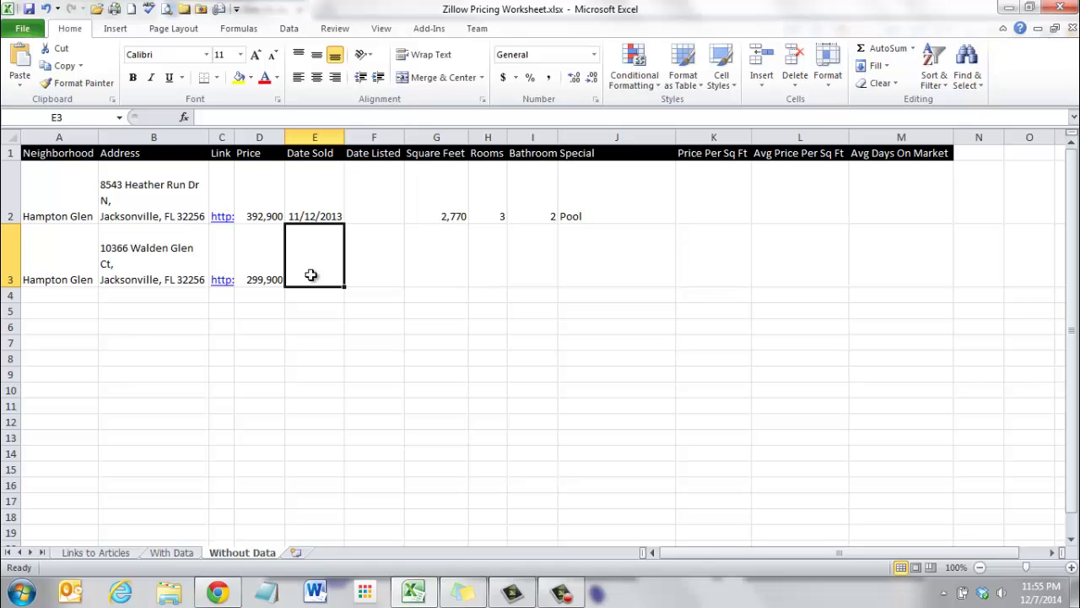
# Show the Walden Glen Ct listing's full price history and select its 07/15/12 listed-for-sale date.
pyautogui.click(410, 592)
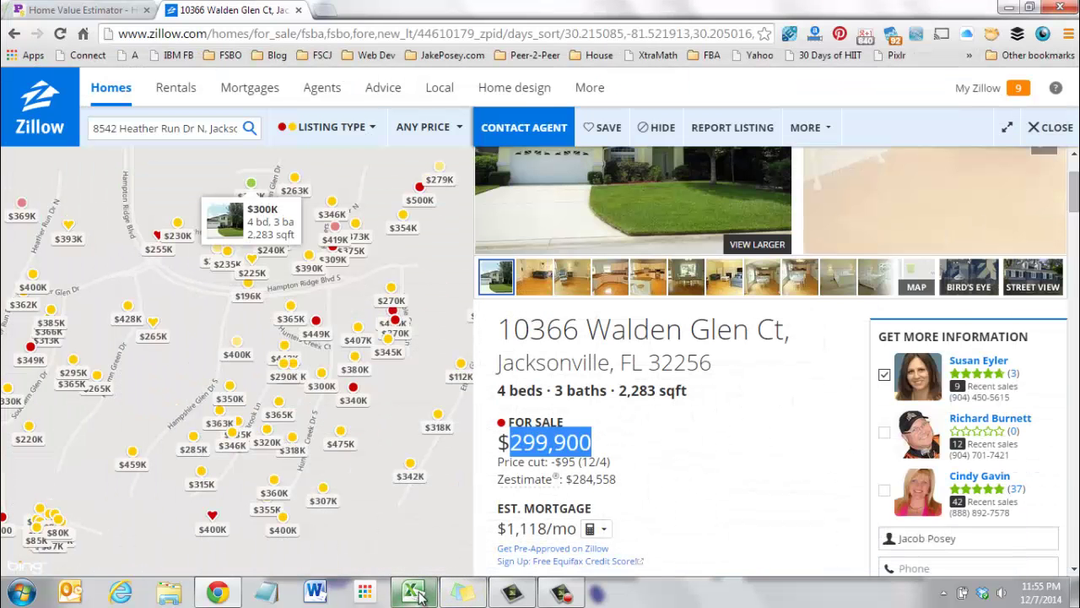
pyautogui.click(663, 411)
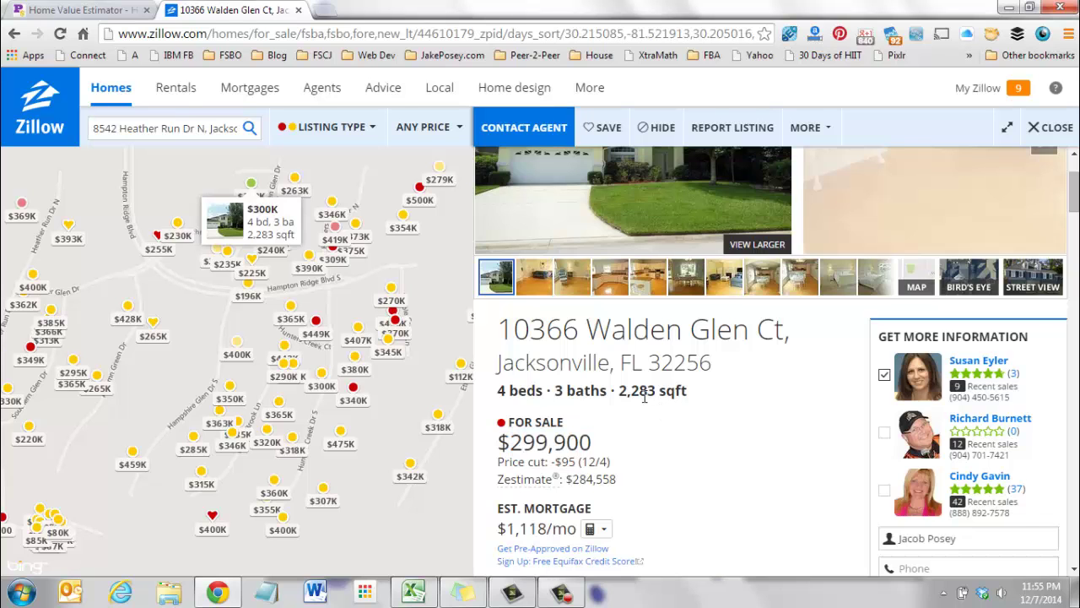
pyautogui.scroll(-12, 644, 396)
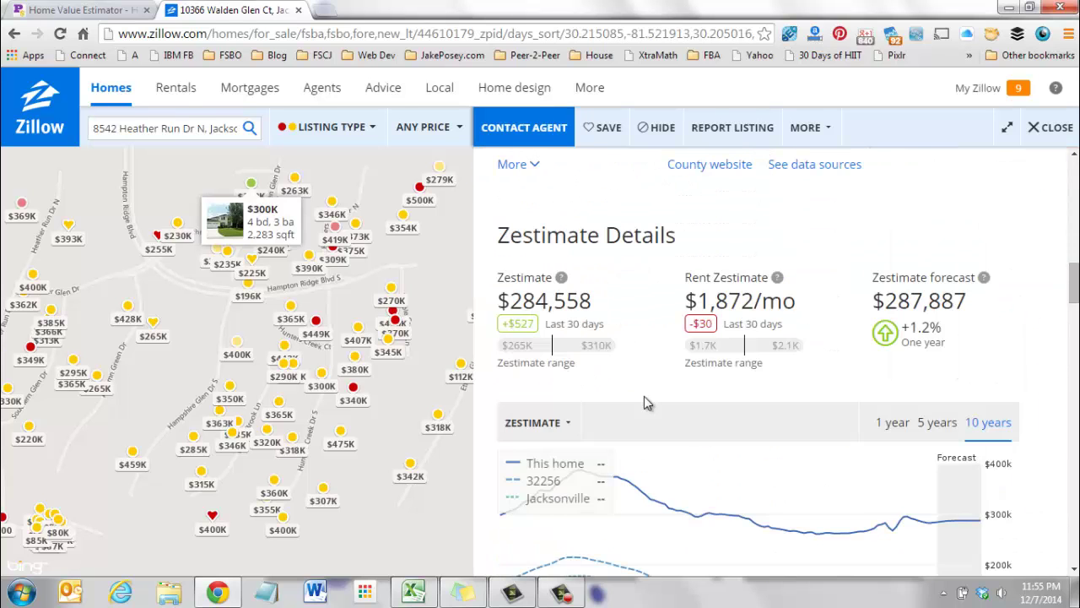
pyautogui.scroll(-6, 644, 396)
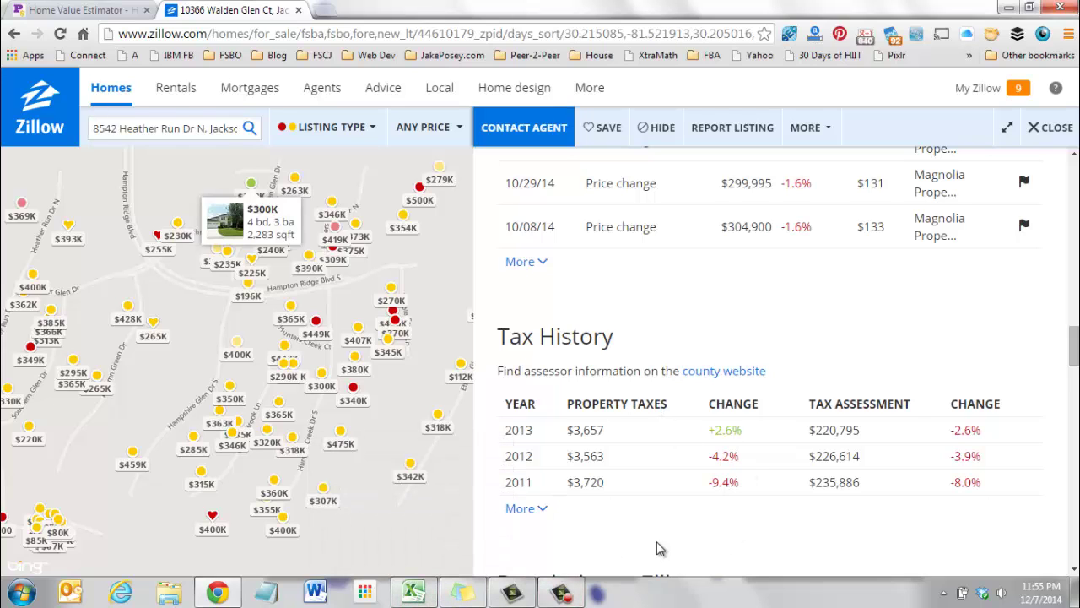
pyautogui.scroll(2, 657, 519)
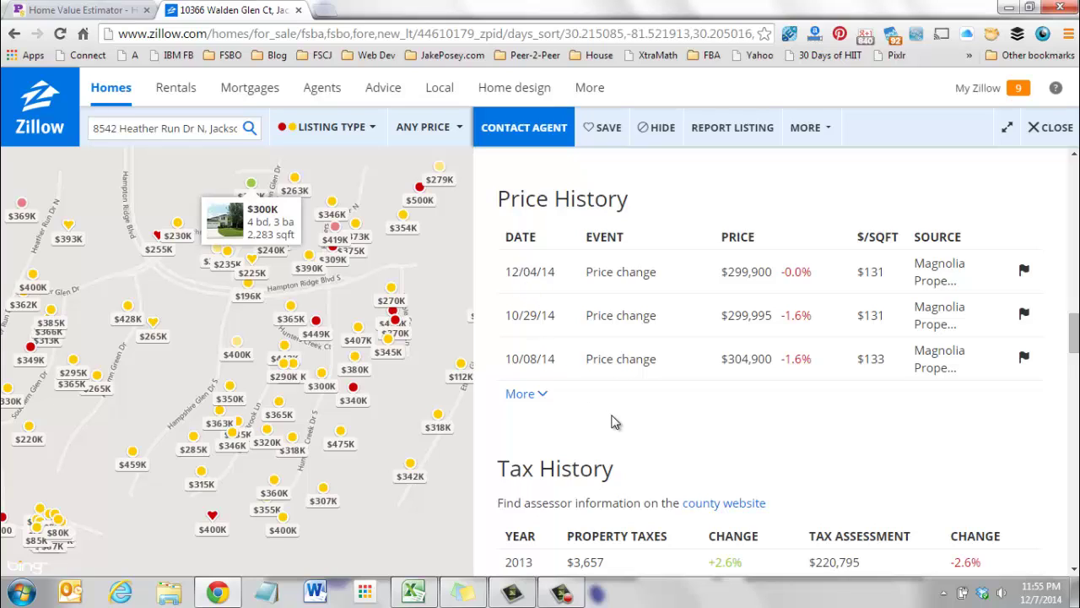
pyautogui.click(522, 393)
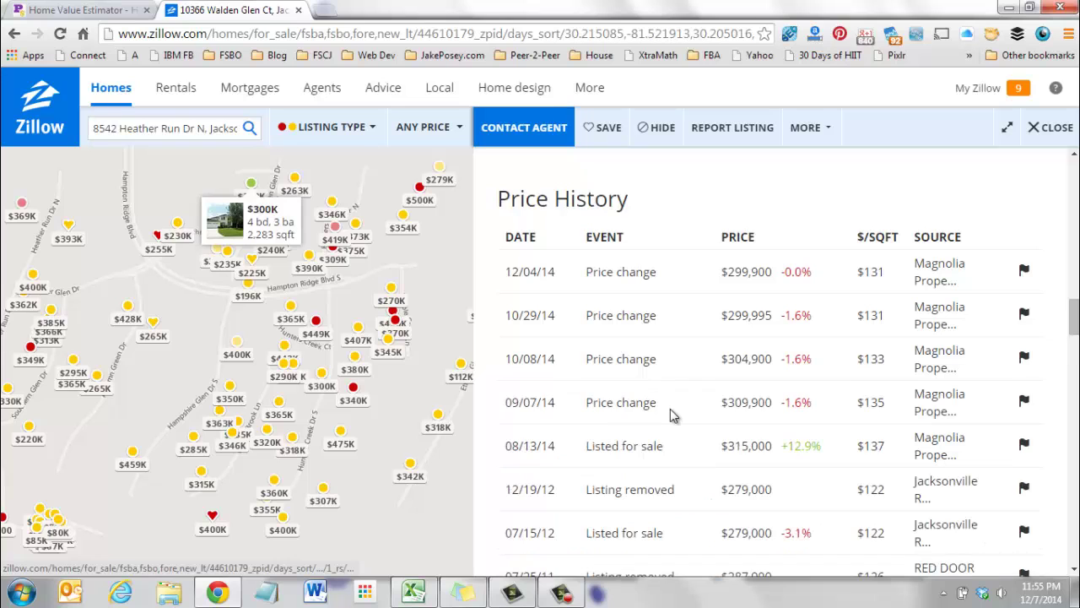
pyautogui.scroll(-2, 674, 411)
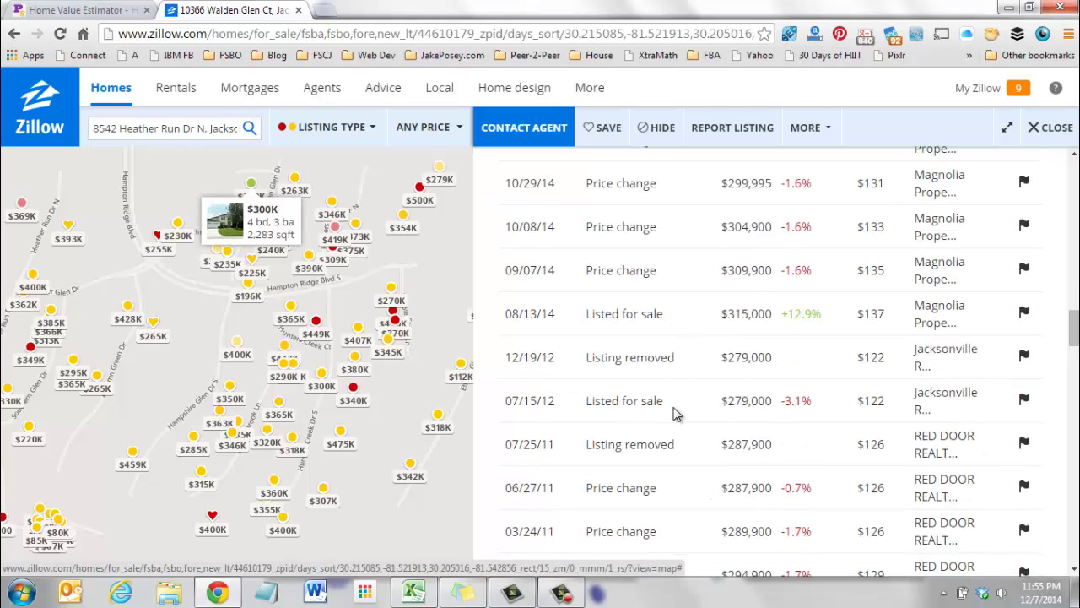
pyautogui.scroll(-3, 675, 422)
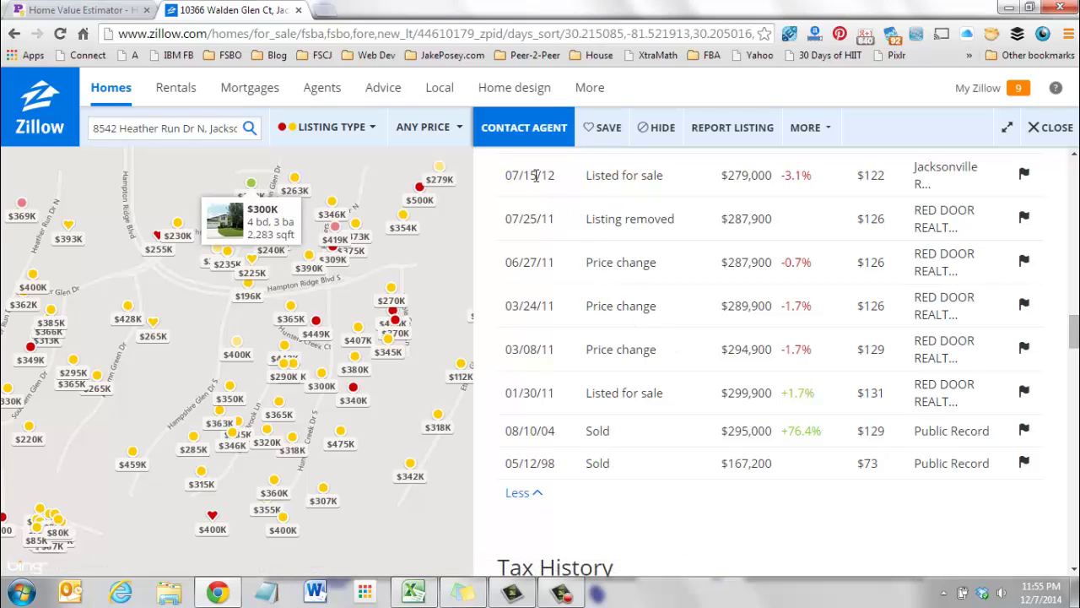
pyautogui.moveTo(554, 177); pyautogui.dragTo(513, 179)
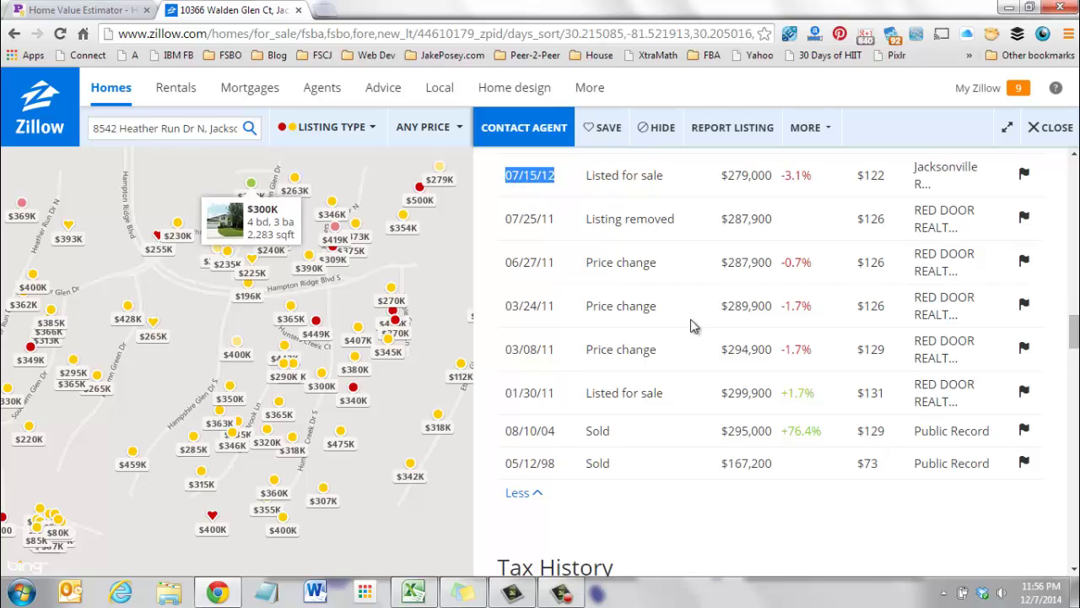
pyautogui.scroll(2, 692, 326)
# Enter 07/15/12 as the Date Listed in F3.
pyautogui.click(427, 602)
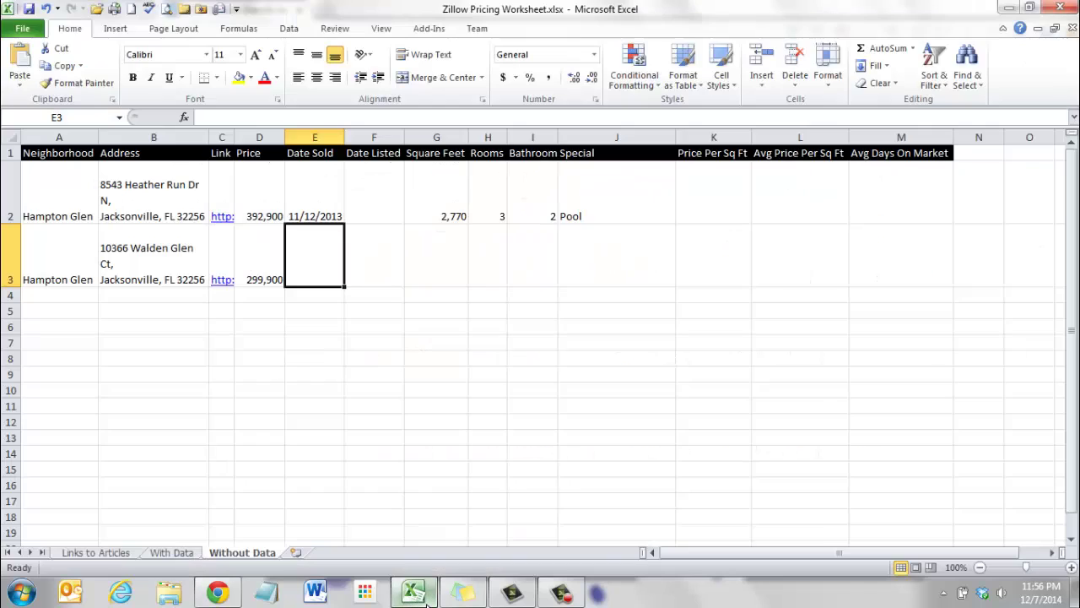
pyautogui.click(380, 273)
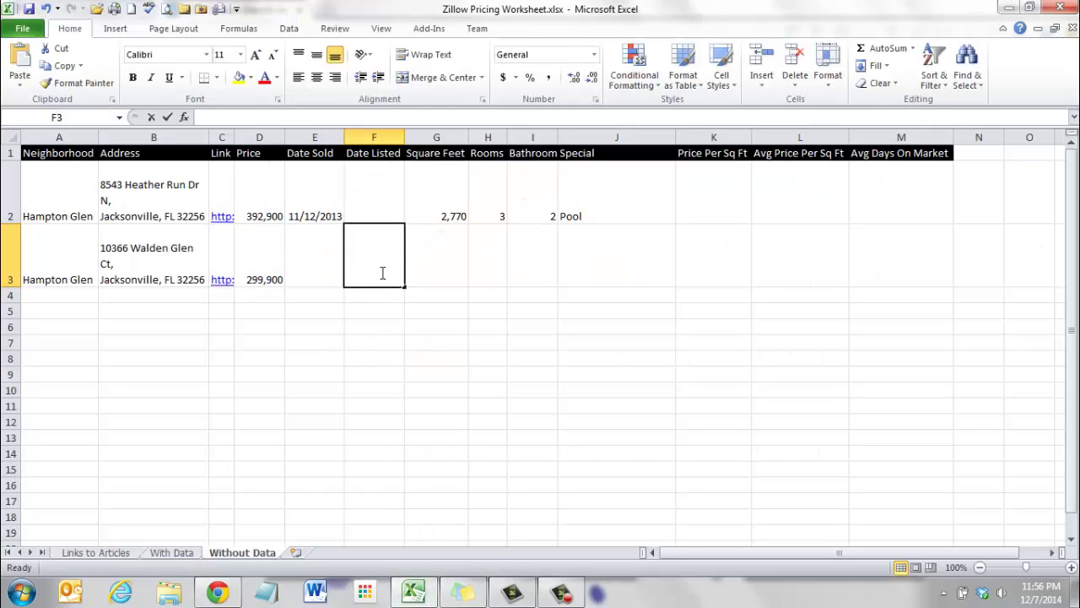
pyautogui.write('07/15/12')
pyautogui.click(436, 388)
pyautogui.click(387, 221)
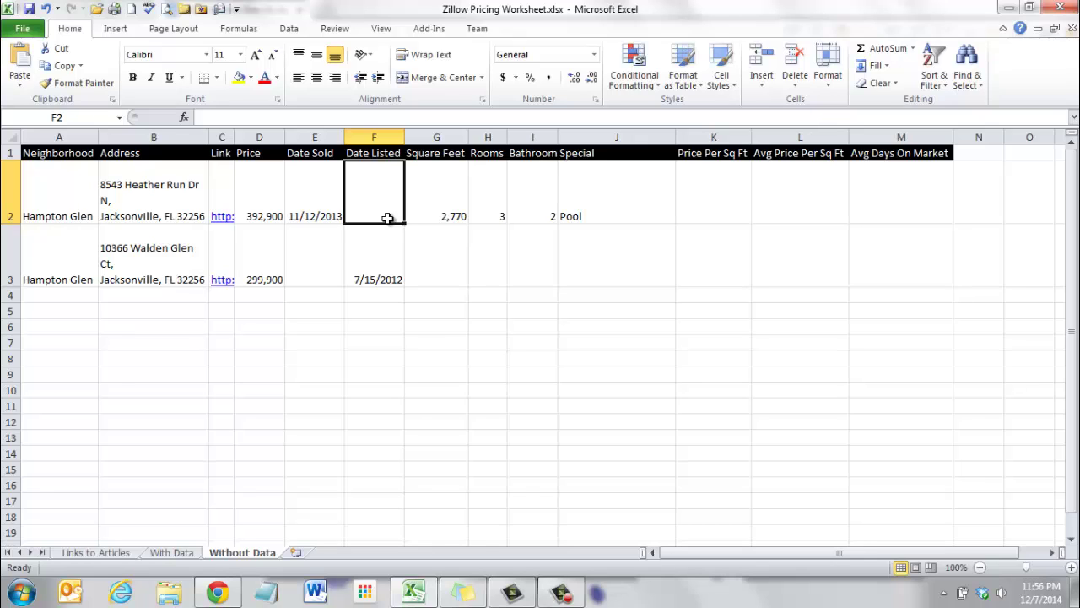
# Copy the listing's 2,283 square footage into the Square Feet cell G3.
pyautogui.click(413, 591)
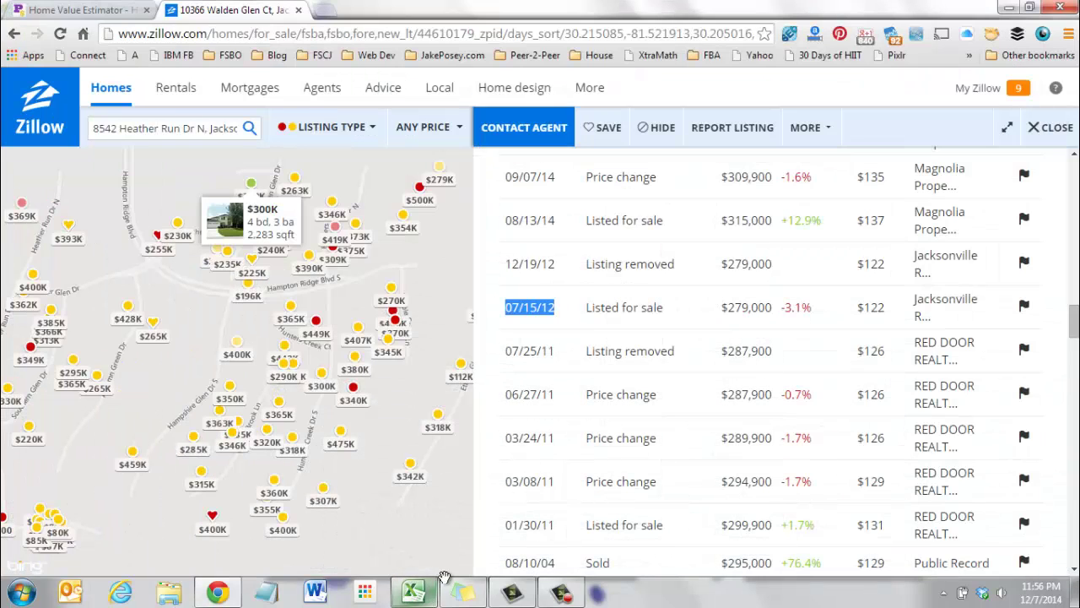
pyautogui.scroll(10, 694, 479)
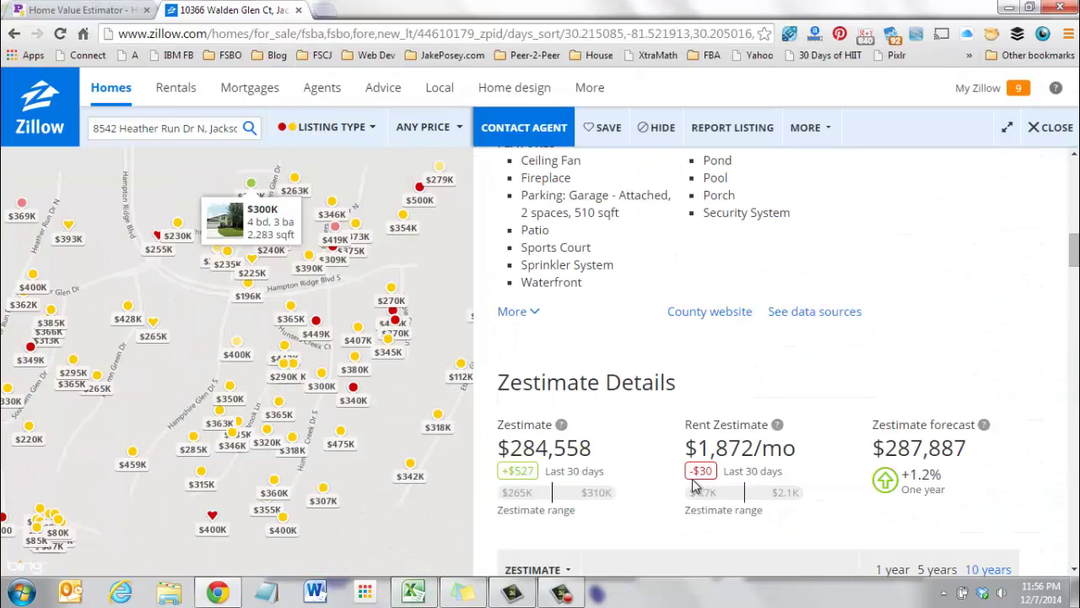
pyautogui.scroll(5, 694, 479)
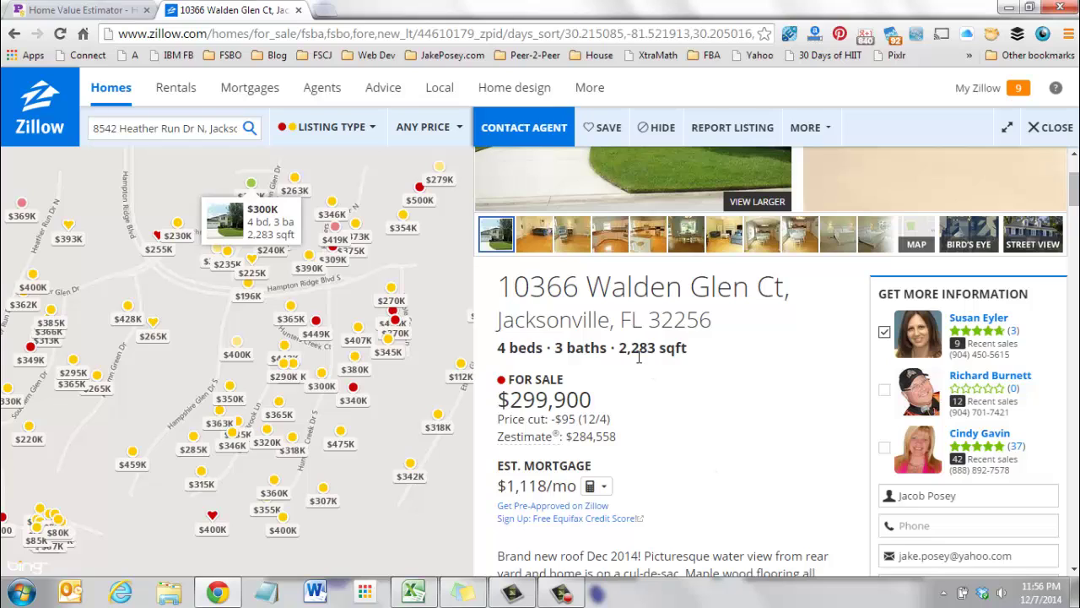
pyautogui.moveTo(656, 349); pyautogui.dragTo(619, 349)
pyautogui.hotkey('ctrl', 'c')
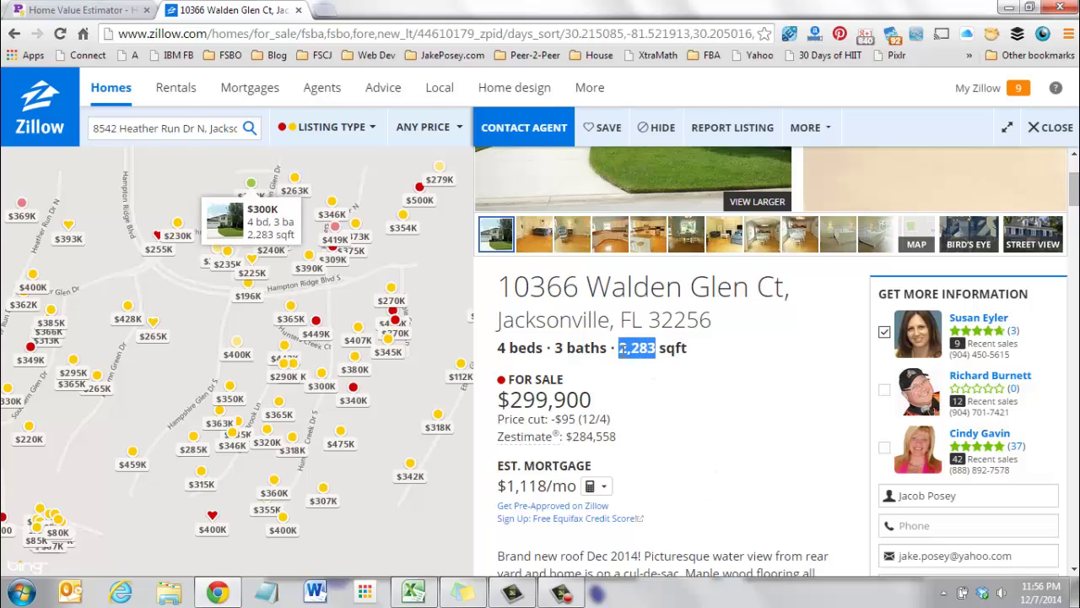
pyautogui.click(413, 591)
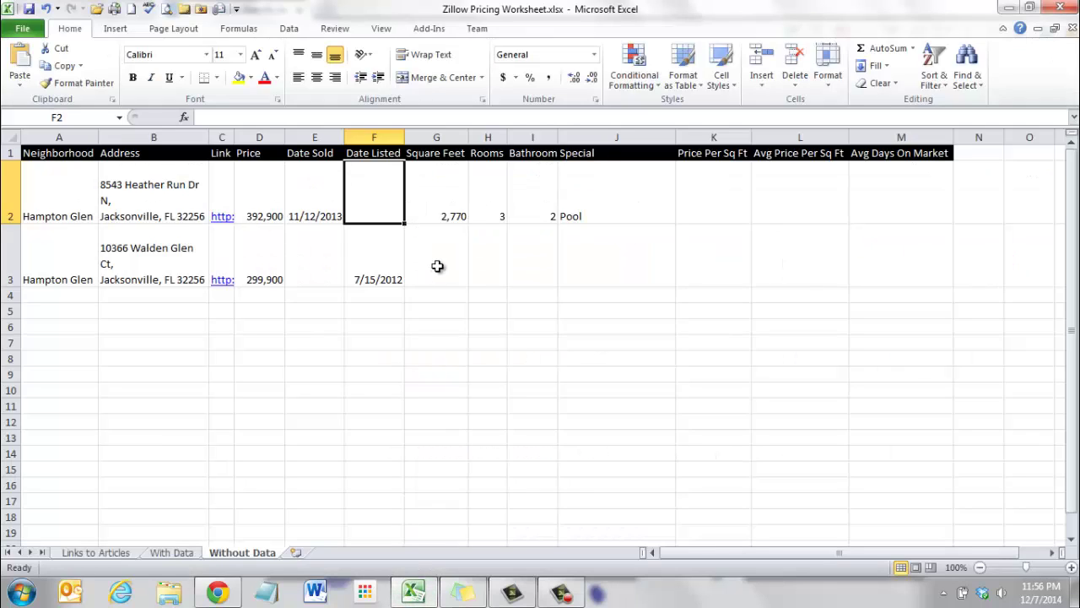
pyautogui.click(436, 265)
pyautogui.hotkey('ctrl', 'v')
pyautogui.click(493, 356)
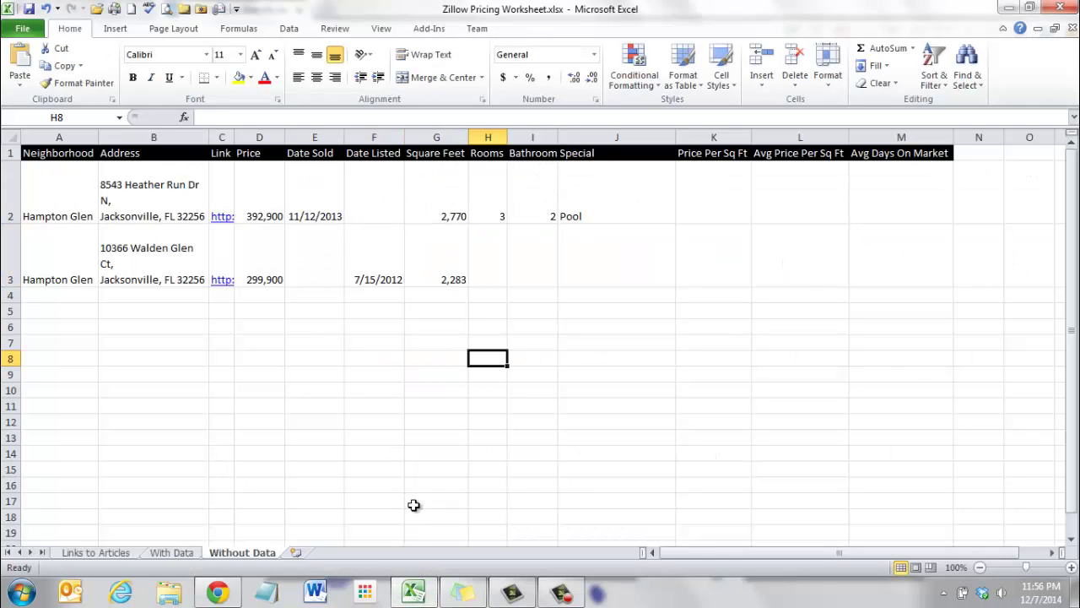
# Enter 4 rooms in H3 and 3 bathrooms in I3.
pyautogui.click(411, 592)
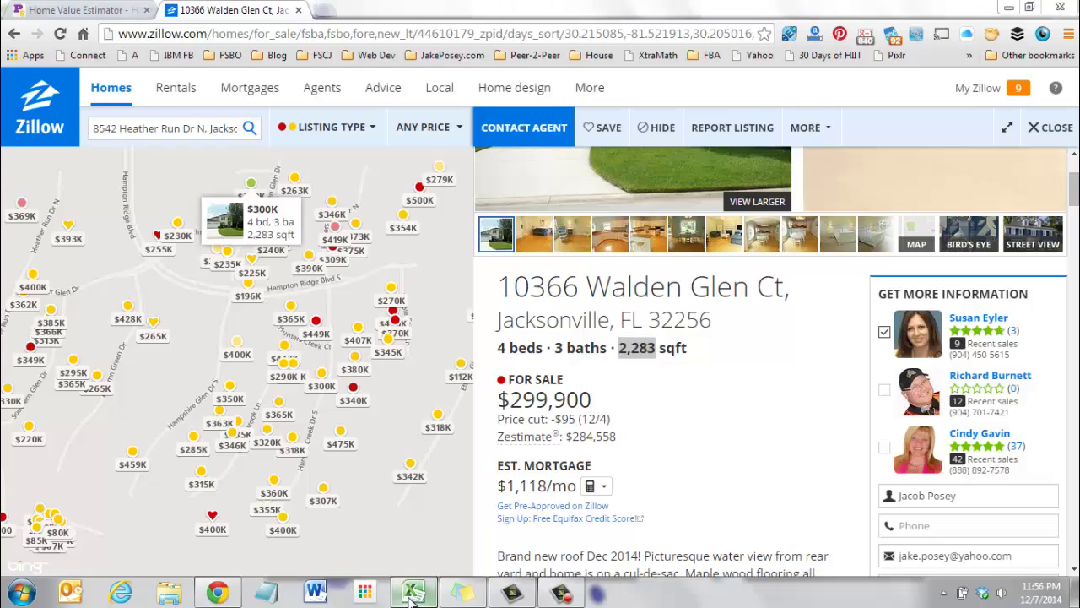
pyautogui.click(412, 592)
pyautogui.click(480, 271)
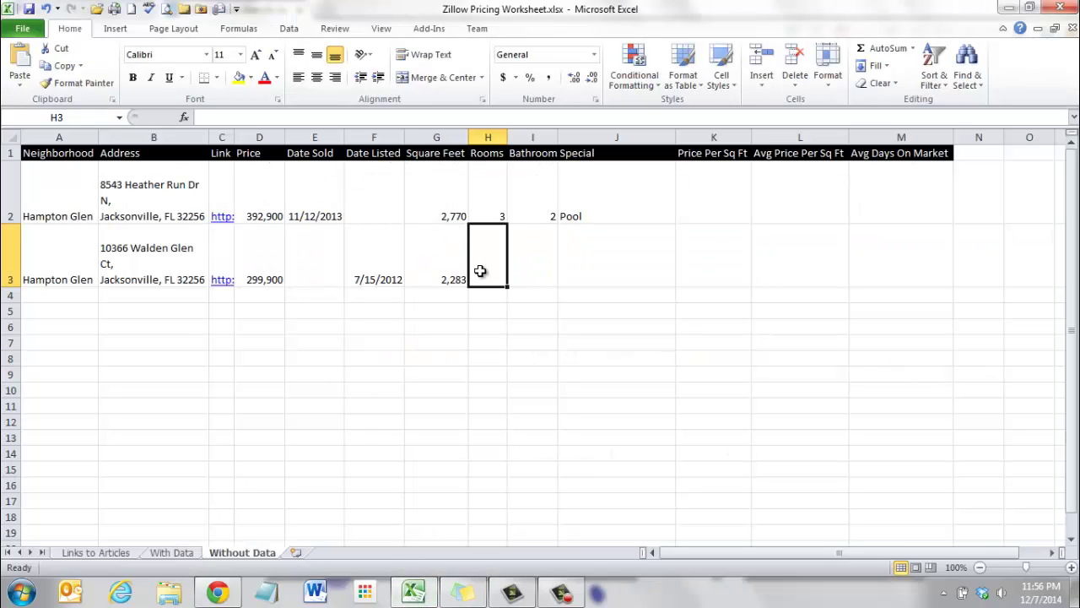
pyautogui.write('4')
pyautogui.press('Tab')
pyautogui.write('3')
pyautogui.press('Tab')
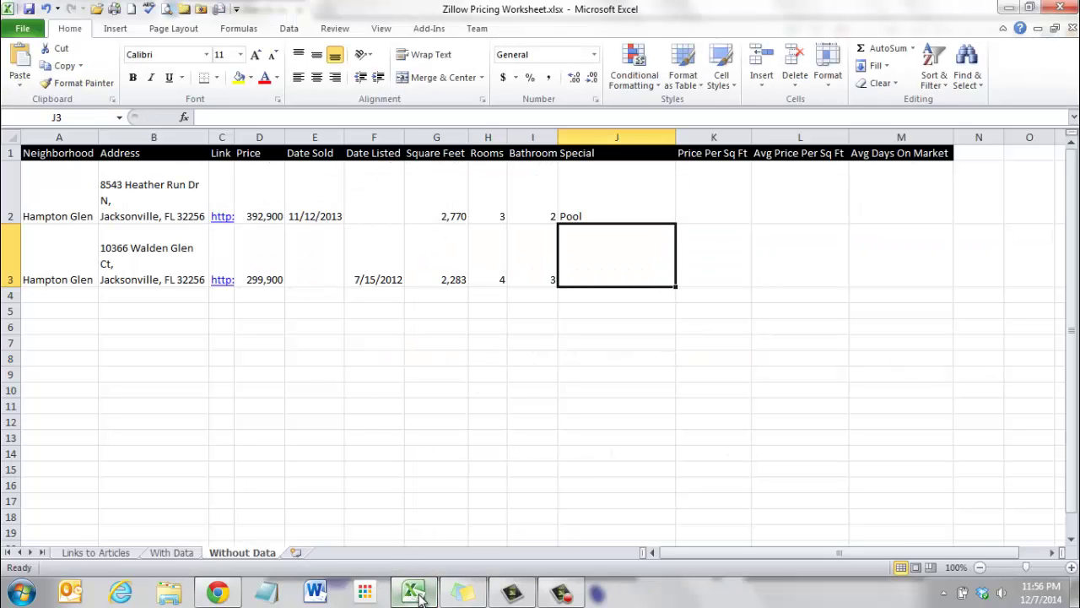
# Read the Walden Glen Ct listing description noting the HOA's 2 pools and clubhouse.
pyautogui.click(414, 592)
pyautogui.scroll(-1, 679, 496)
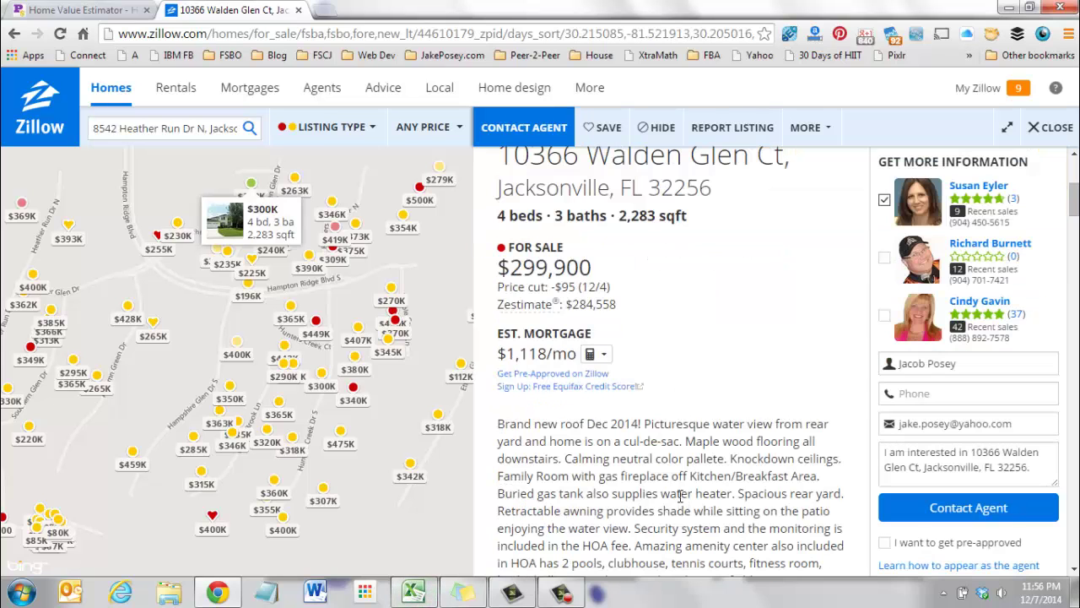
pyautogui.scroll(-4, 679, 496)
pyautogui.scroll(2, 684, 502)
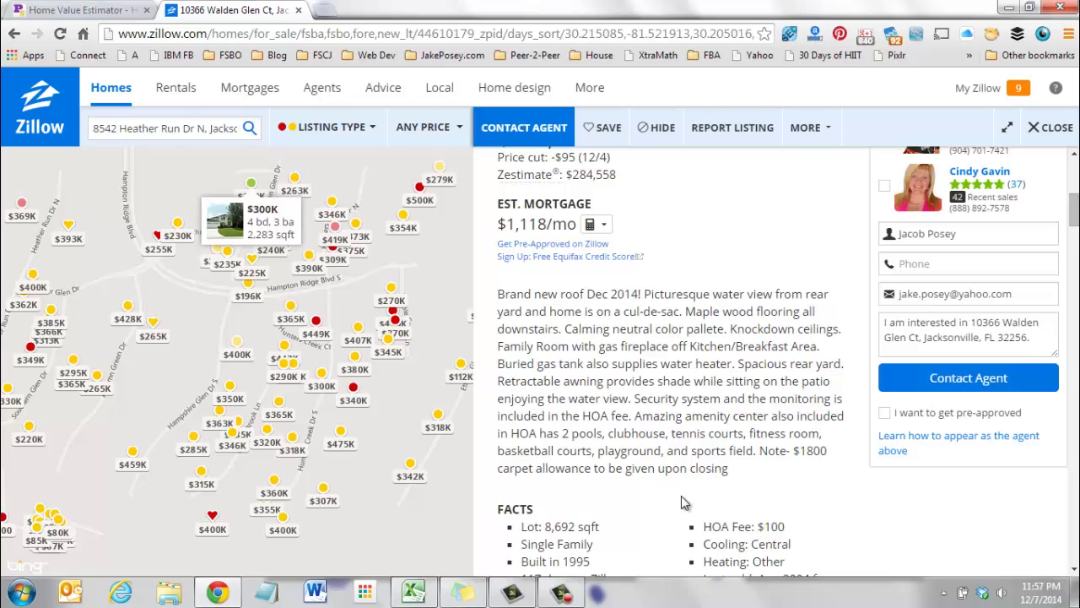
pyautogui.moveTo(529, 434); pyautogui.dragTo(597, 434)
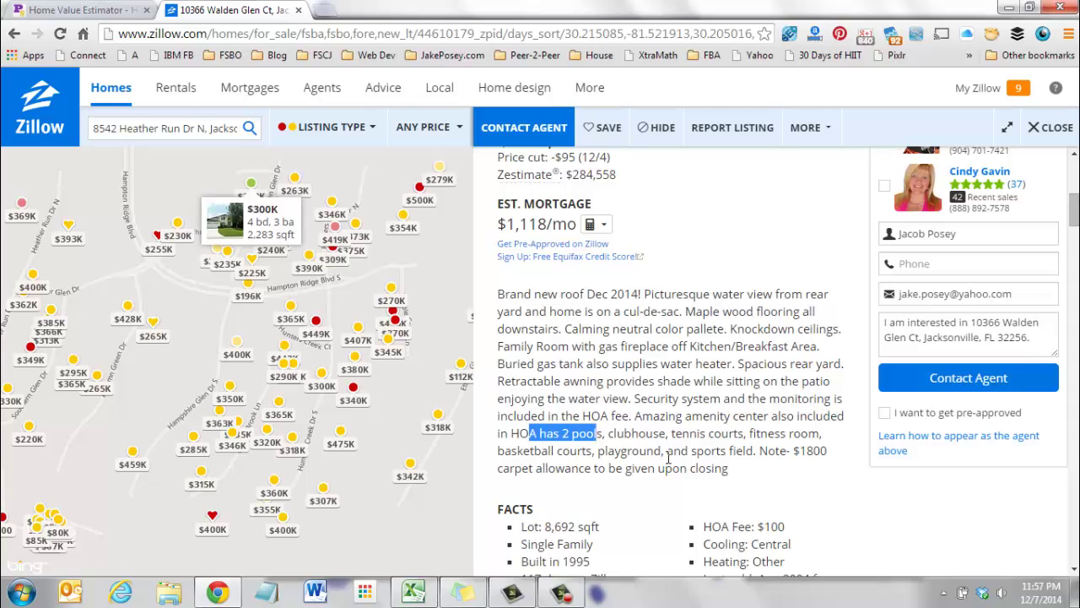
pyautogui.click(668, 457)
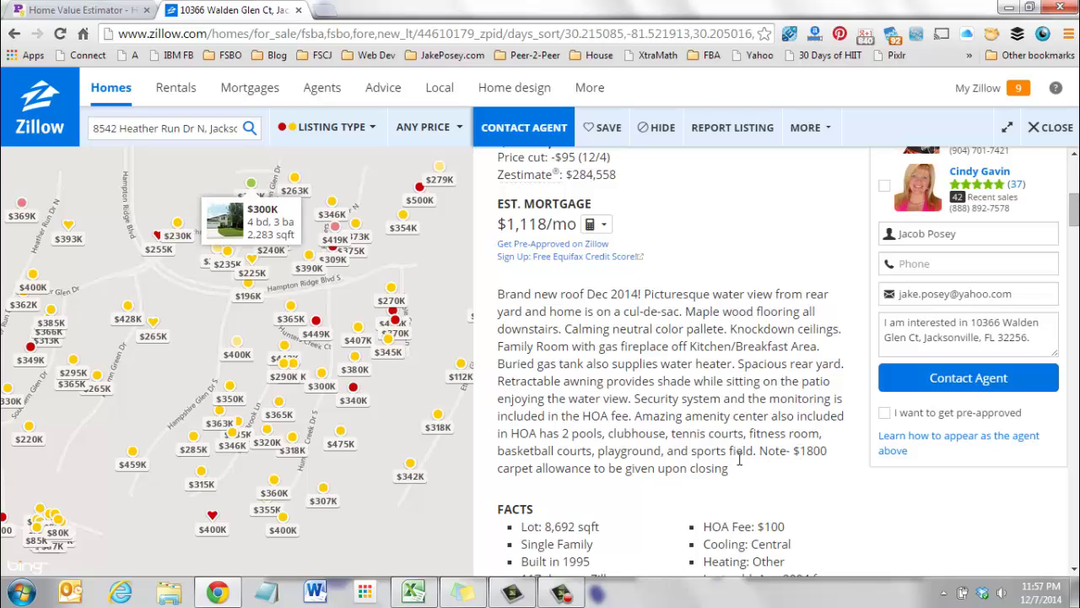
# Type '1800 carpet alowance' into the Special cell J3 for the Walden Glen Ct row.
pyautogui.click(411, 594)
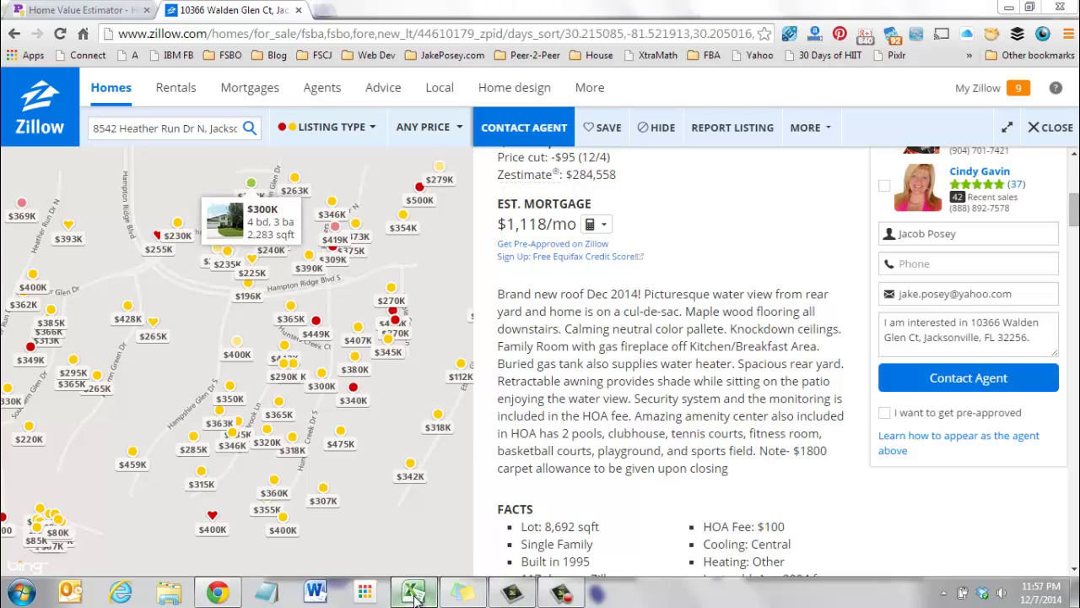
pyautogui.doubleClick(597, 275)
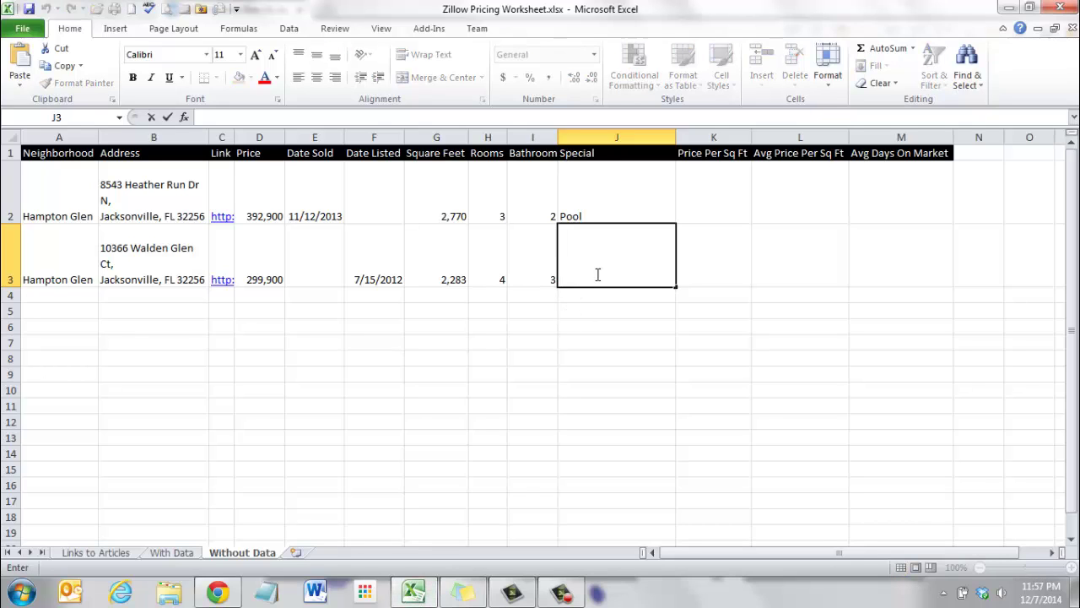
pyautogui.write('1800 carpet alowance')
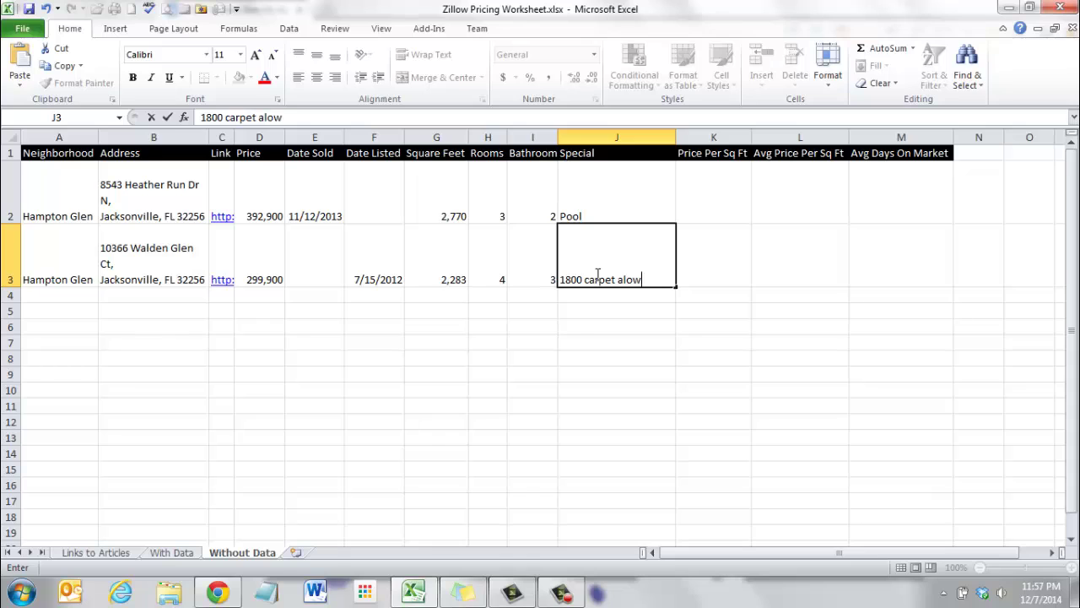
pyautogui.press('Tab')
pyautogui.click(544, 312)
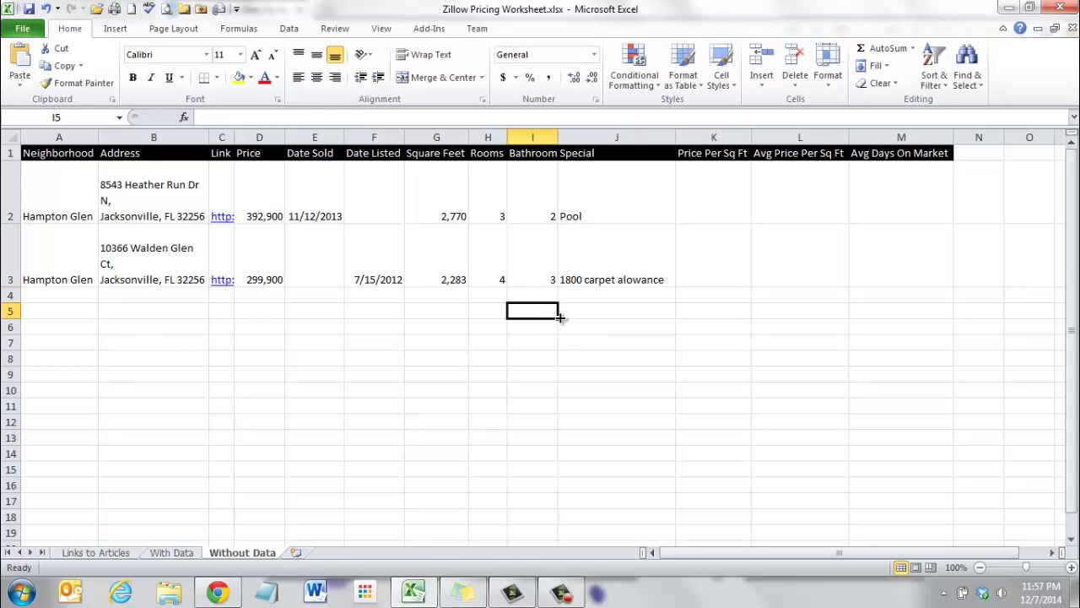
# Open the Heather Run listing from the C2 link, check its price history, then close it.
pyautogui.click(225, 225)
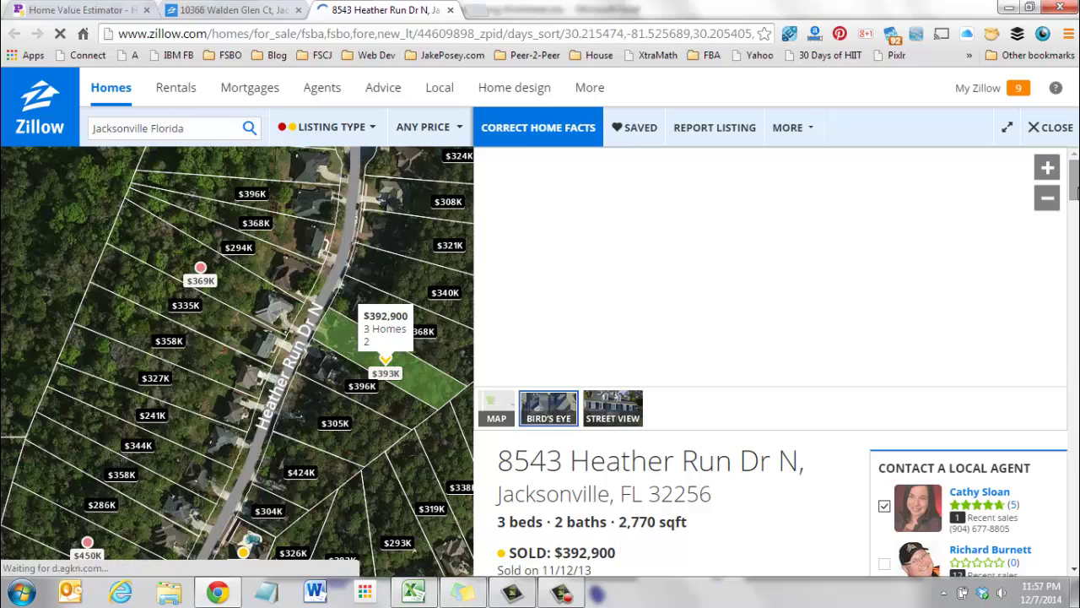
pyautogui.scroll(-3, 770, 363)
pyautogui.scroll(-5, 769, 363)
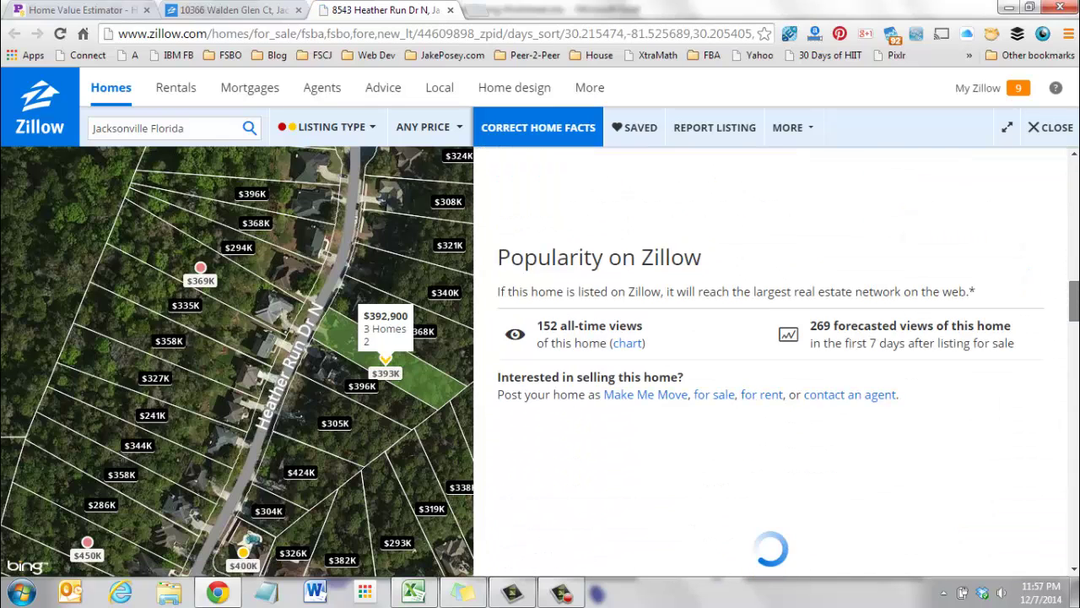
pyautogui.scroll(-3, 1075, 375)
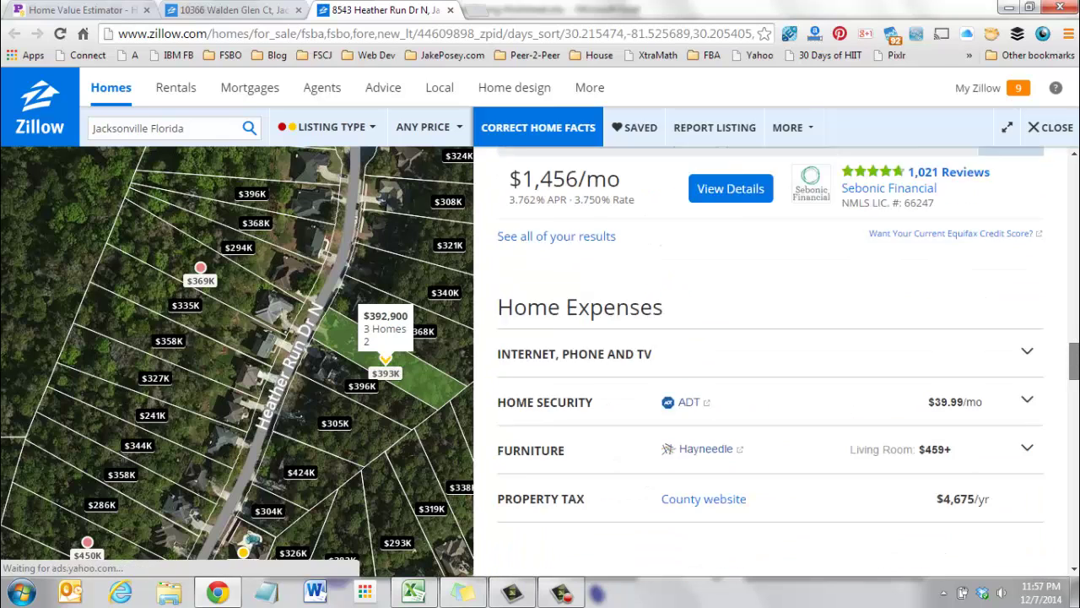
pyautogui.scroll(3, 770, 363)
pyautogui.scroll(4, 770, 363)
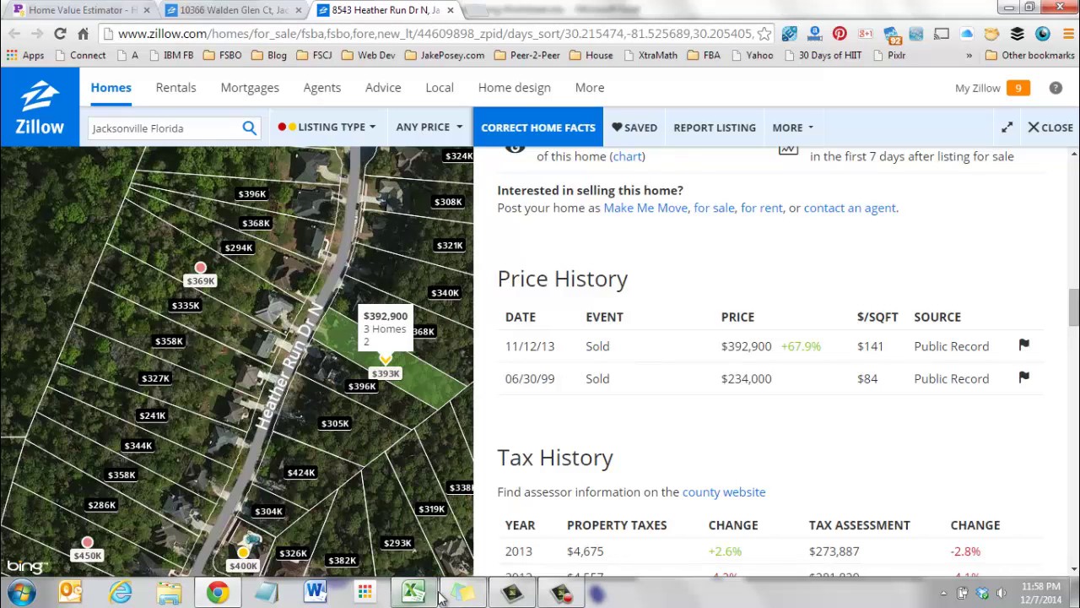
pyautogui.scroll(10, 558, 422)
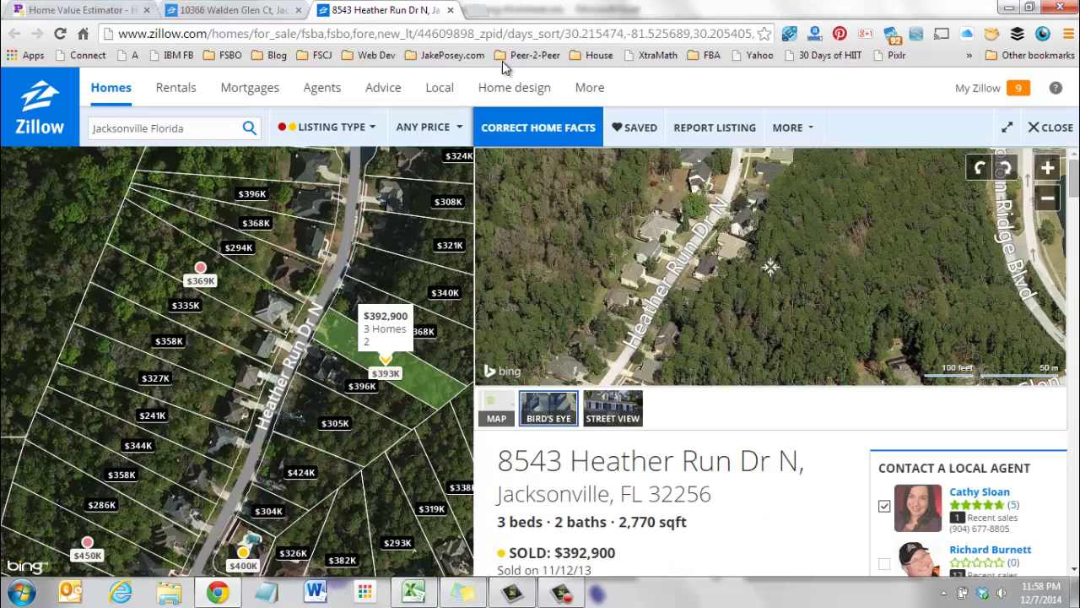
pyautogui.click(452, 10)
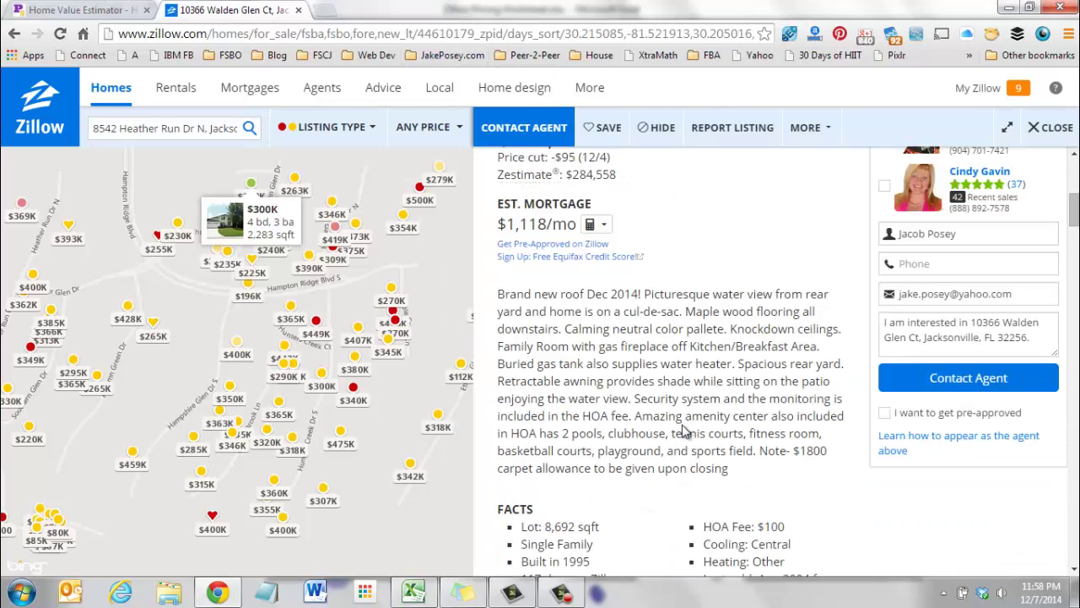
pyautogui.click(598, 126)
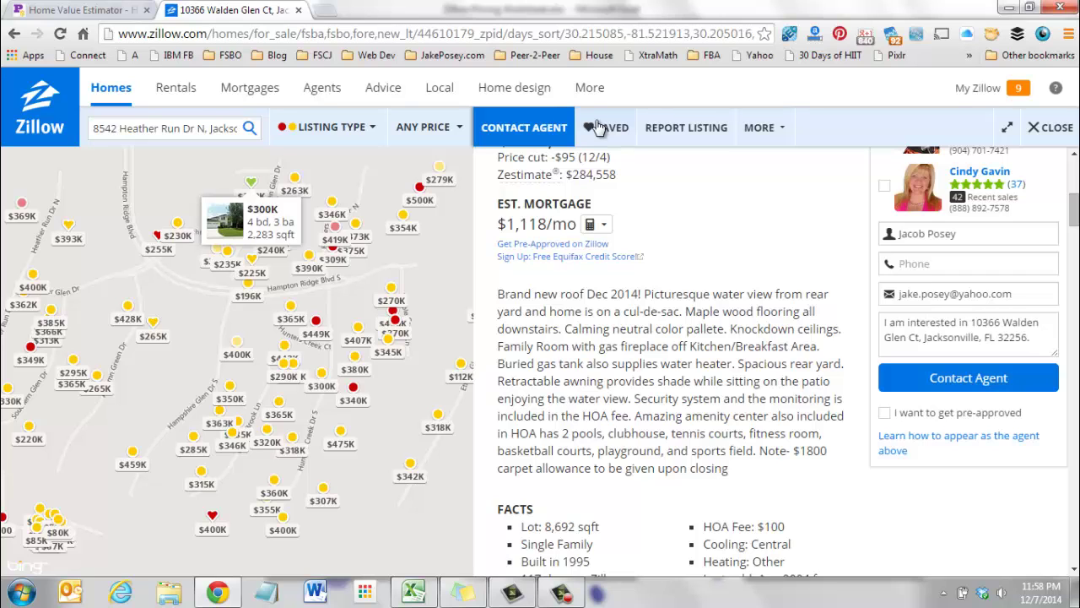
pyautogui.click(413, 591)
pyautogui.click(360, 401)
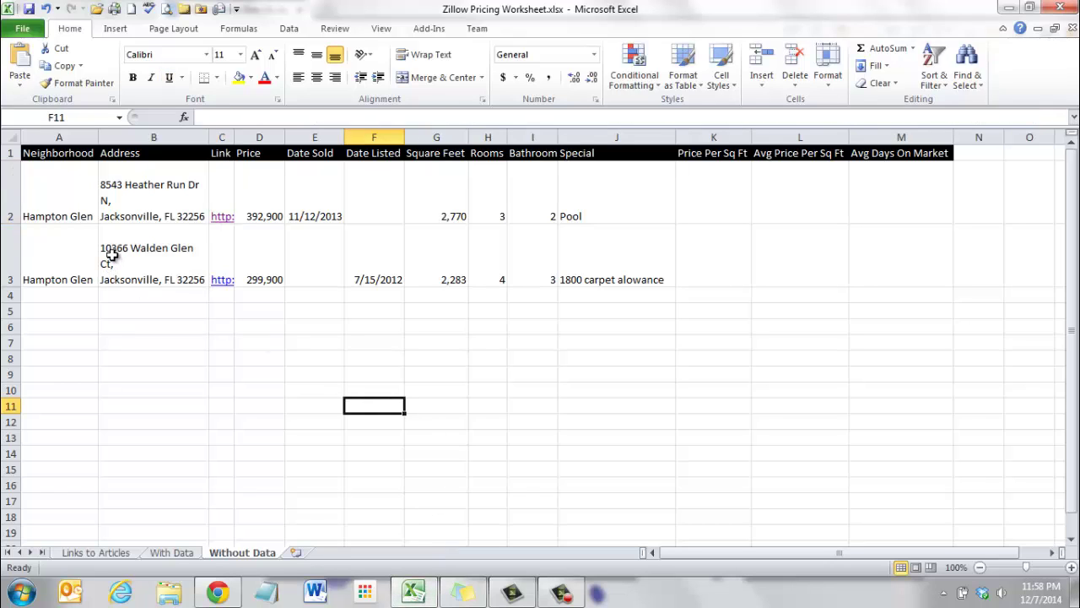
# Put an asterisk in N3 and in front of the Walden Glen Ct address in B3.
pyautogui.click(987, 265)
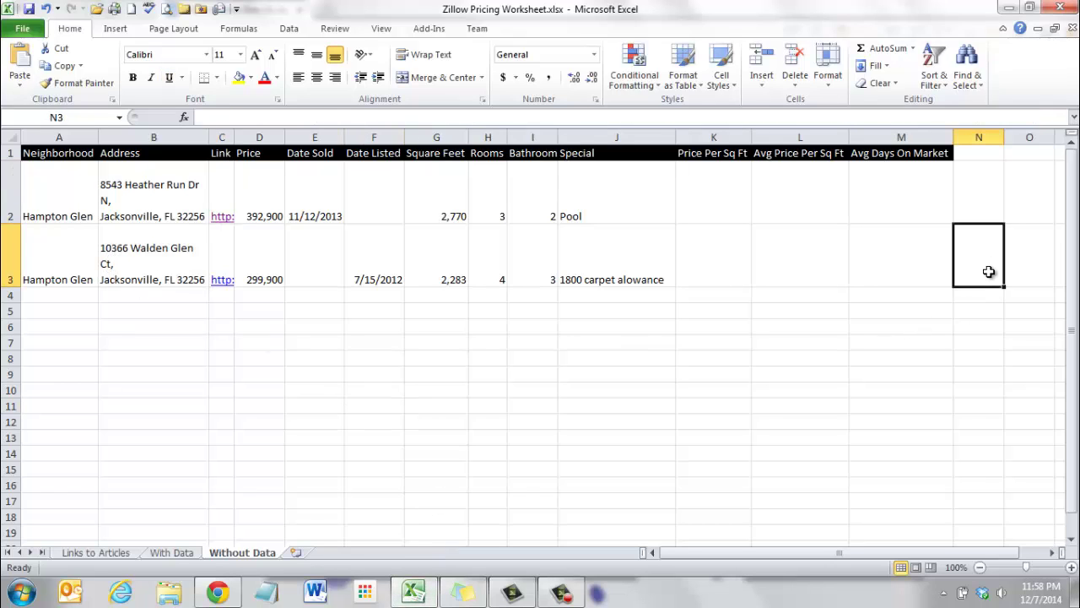
pyautogui.write('*')
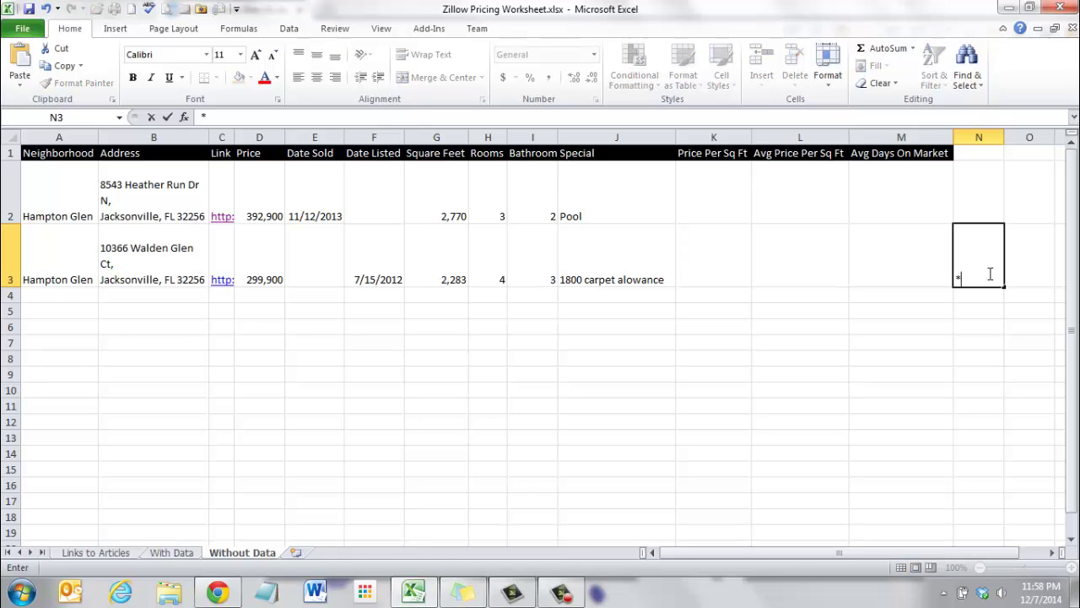
pyautogui.click(945, 342)
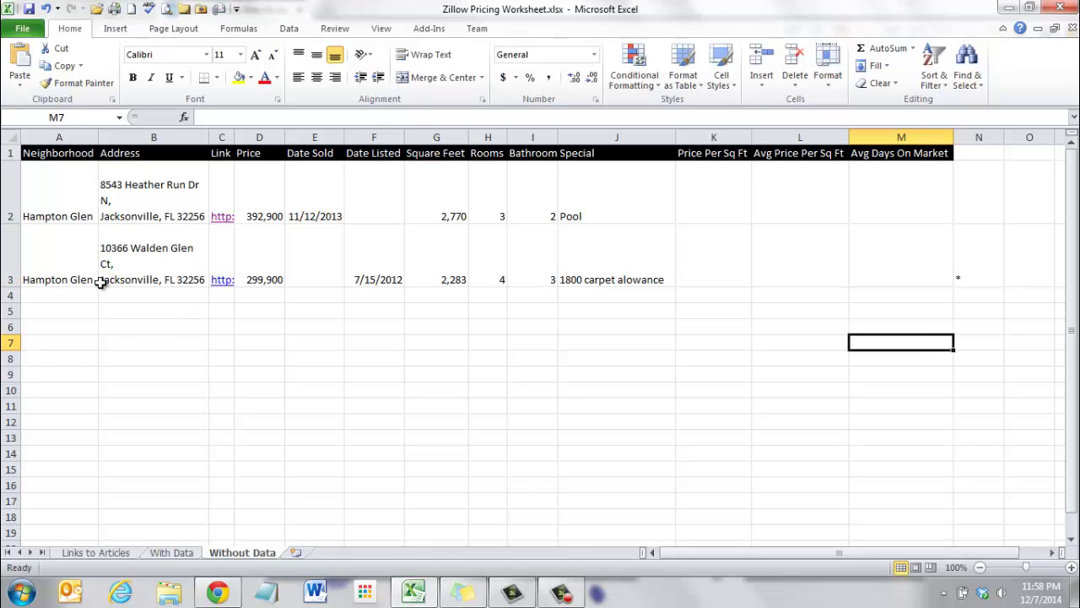
pyautogui.doubleClick(102, 245)
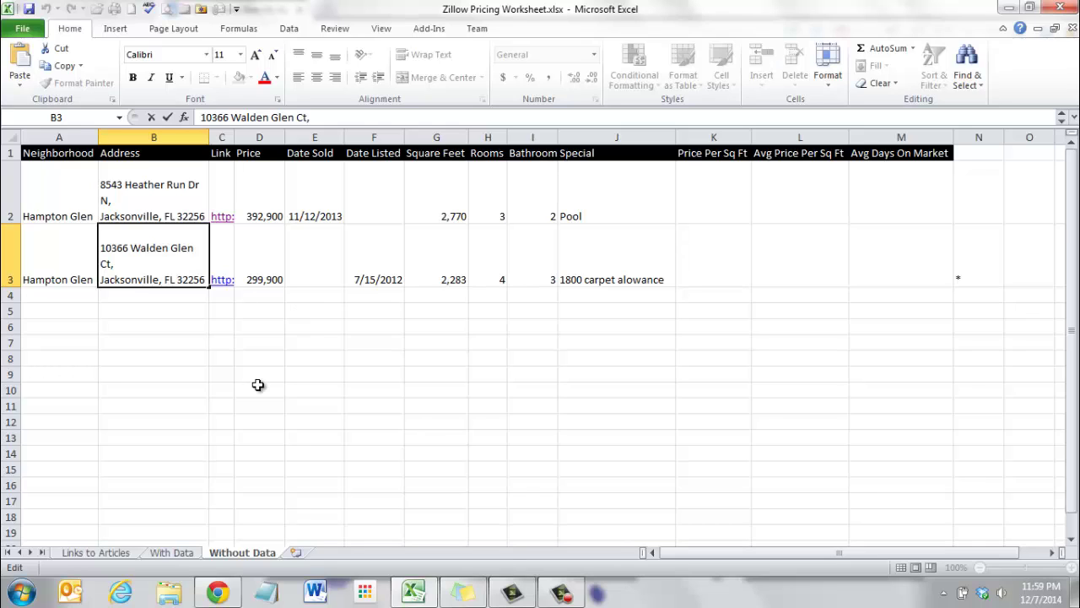
pyautogui.write('*')
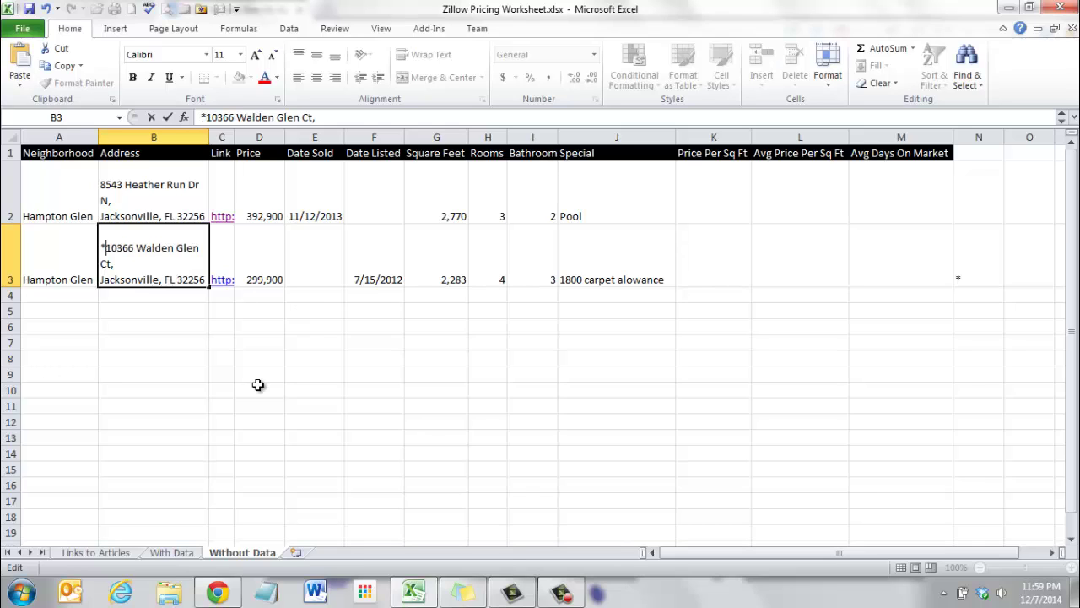
pyautogui.click(257, 385)
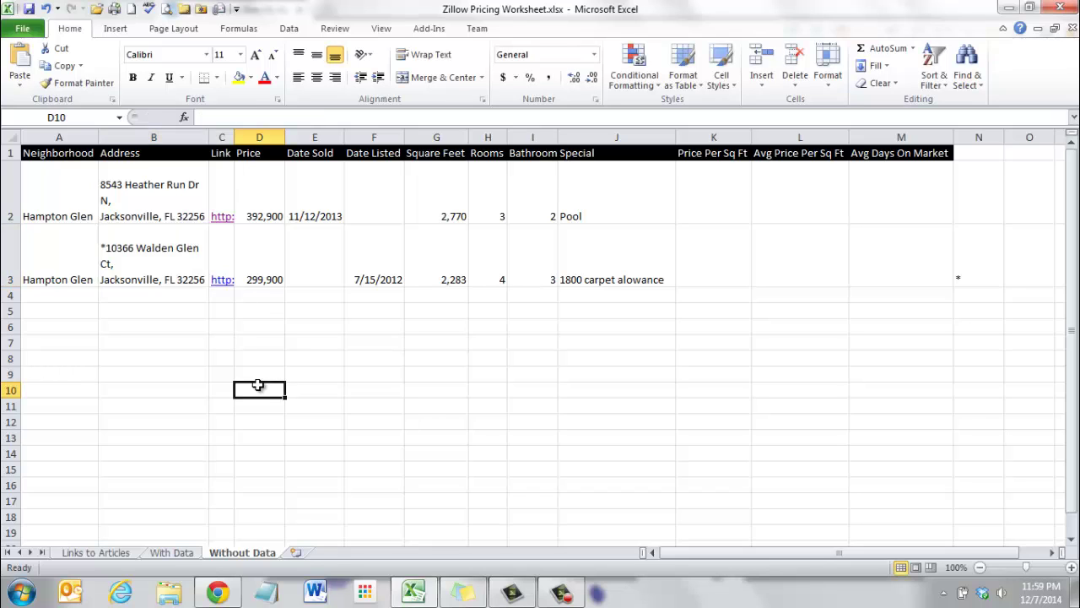
pyautogui.click(89, 270)
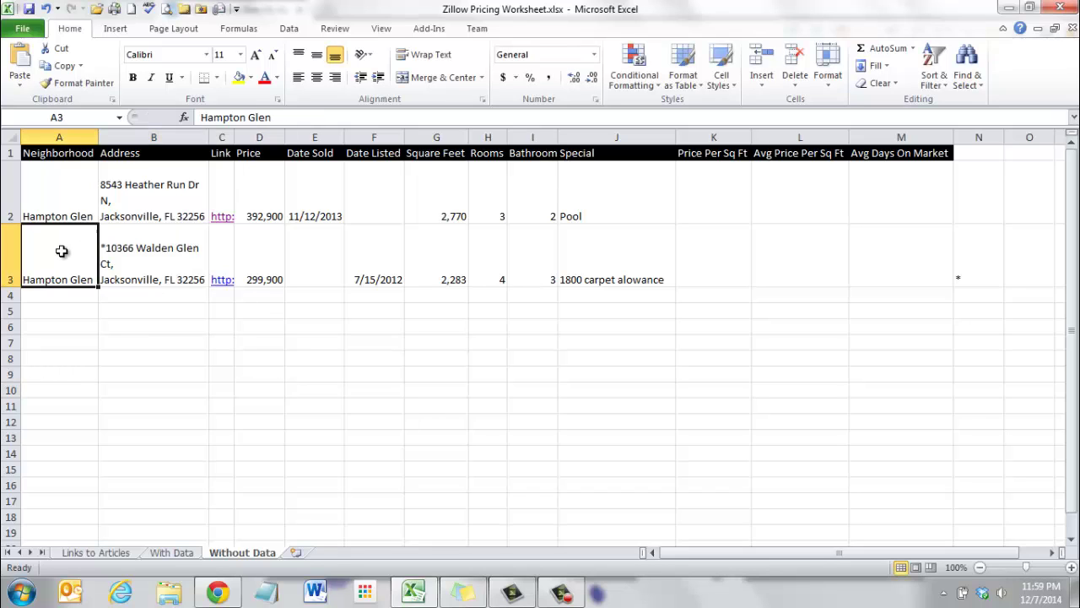
pyautogui.moveTo(123, 354); pyautogui.dragTo(124, 349)
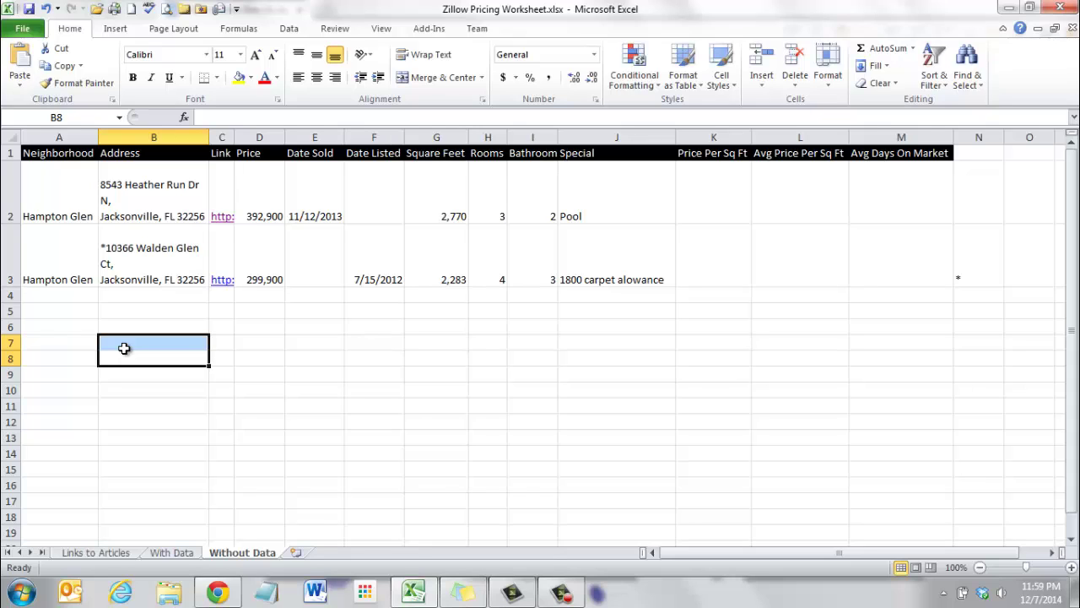
pyautogui.click(59, 295)
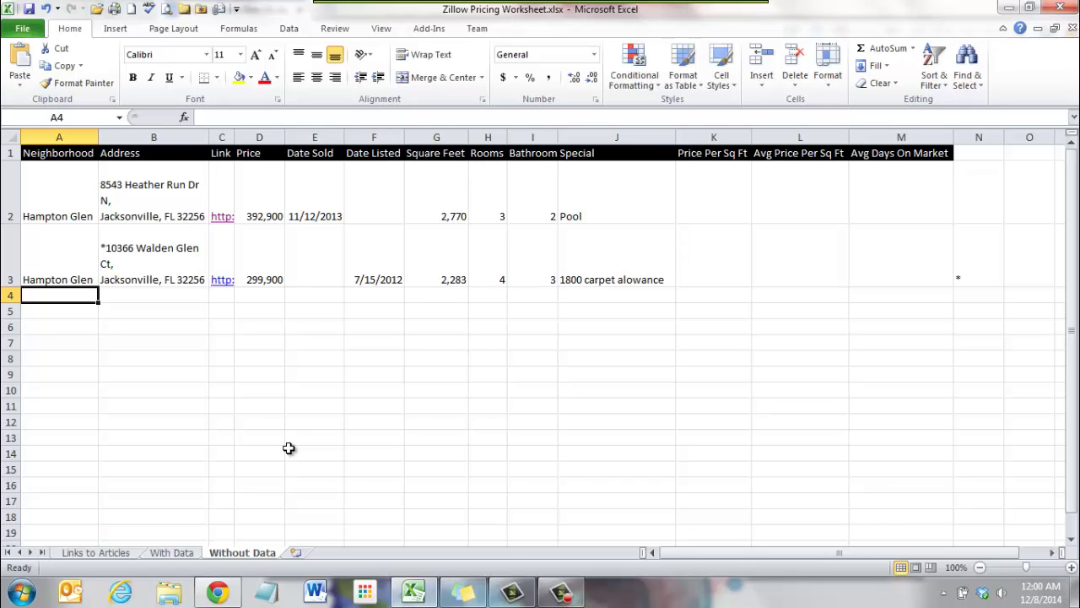
# Open the With Data sheet, look over its Hampton Glen sales and D11 price formula, and select A1.
pyautogui.click(169, 552)
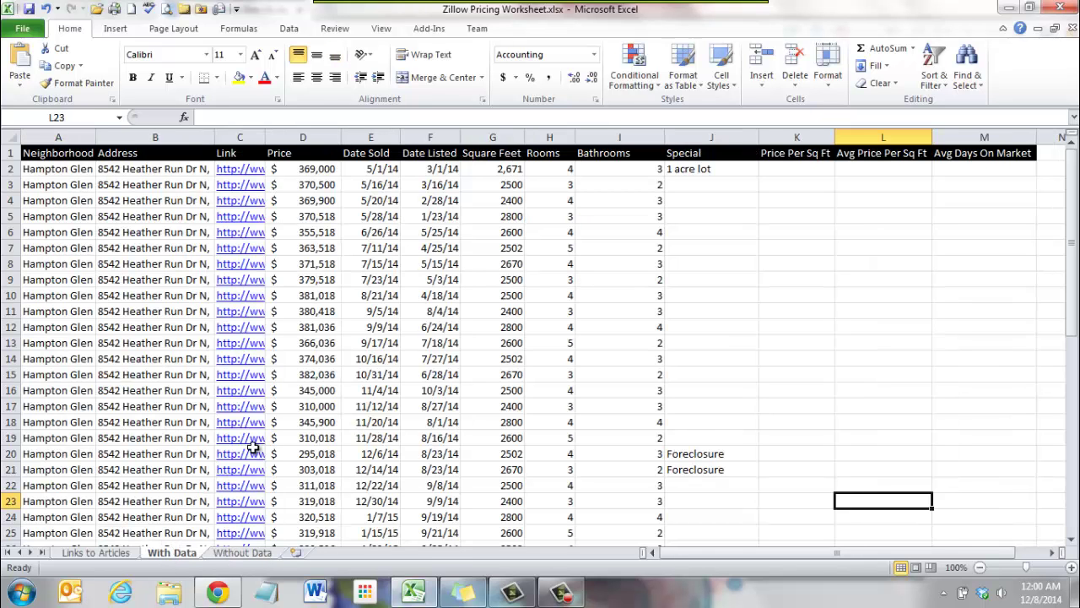
pyautogui.click(105, 296)
pyautogui.click(64, 184)
pyautogui.moveTo(145, 218); pyautogui.dragTo(145, 233)
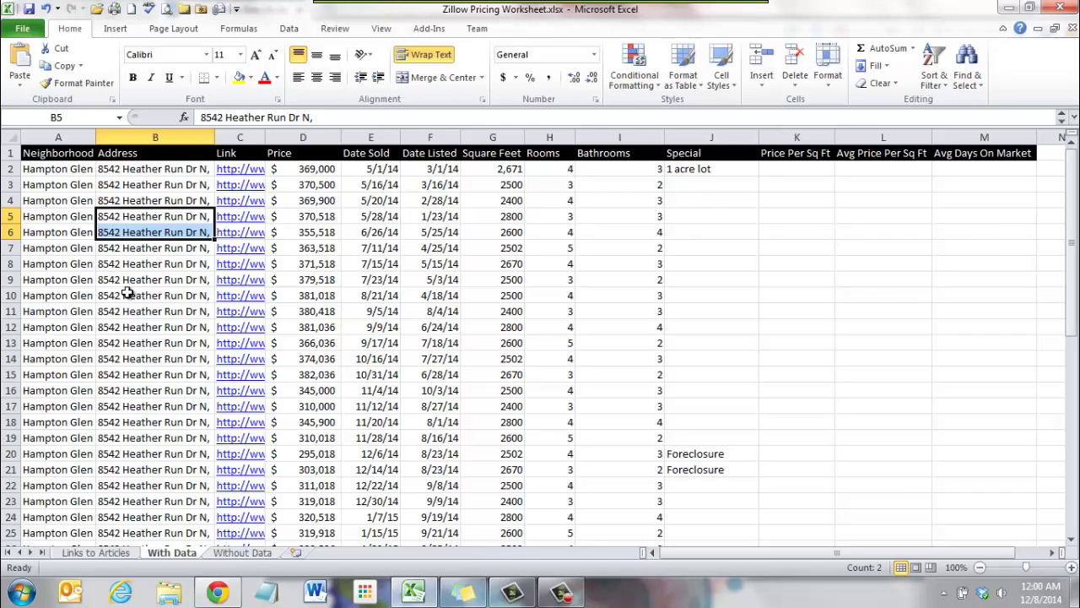
pyautogui.click(299, 312)
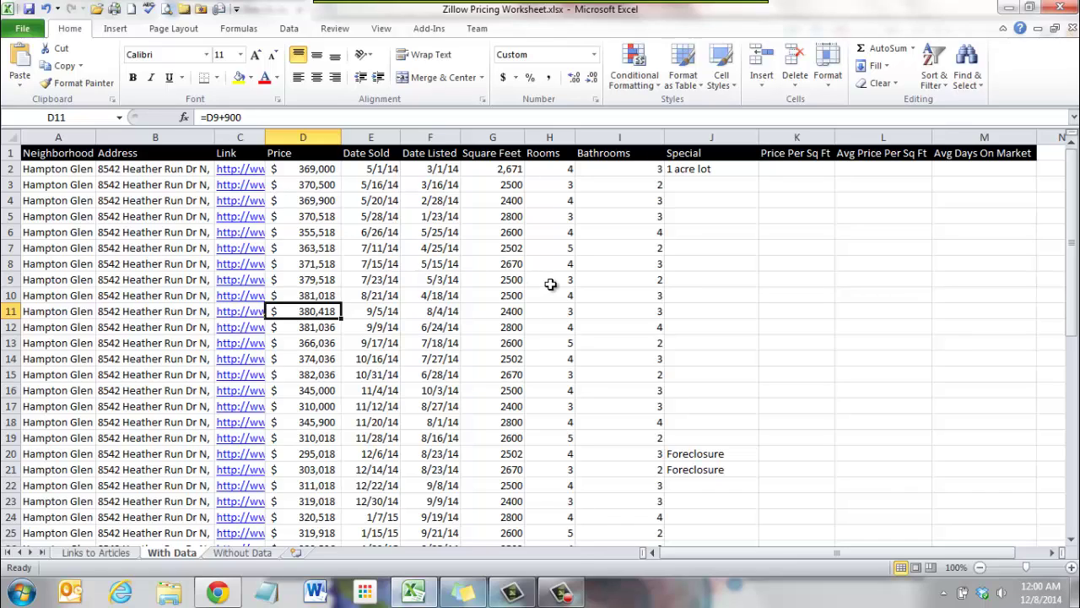
pyautogui.click(61, 155)
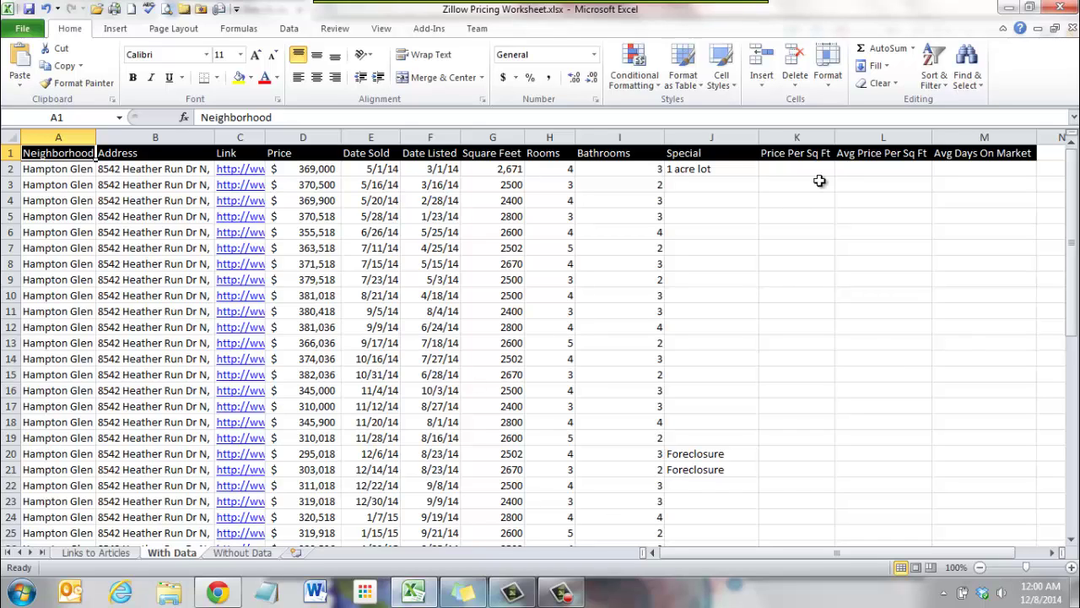
# Custom-sort the listings by Date Sold, then Date Listed, both Oldest to Newest.
pyautogui.click(942, 91)
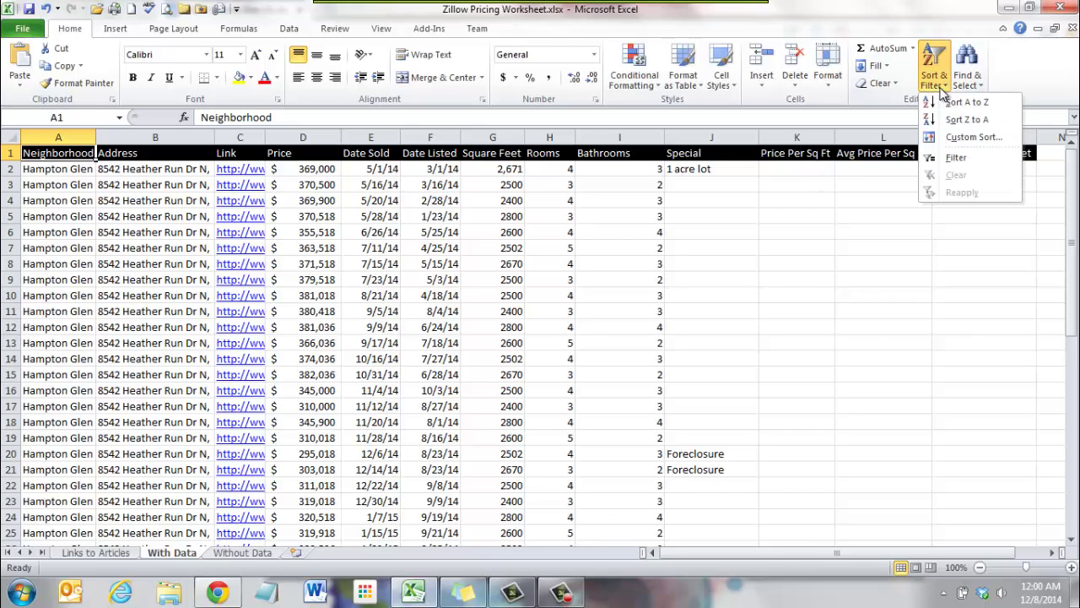
pyautogui.click(957, 137)
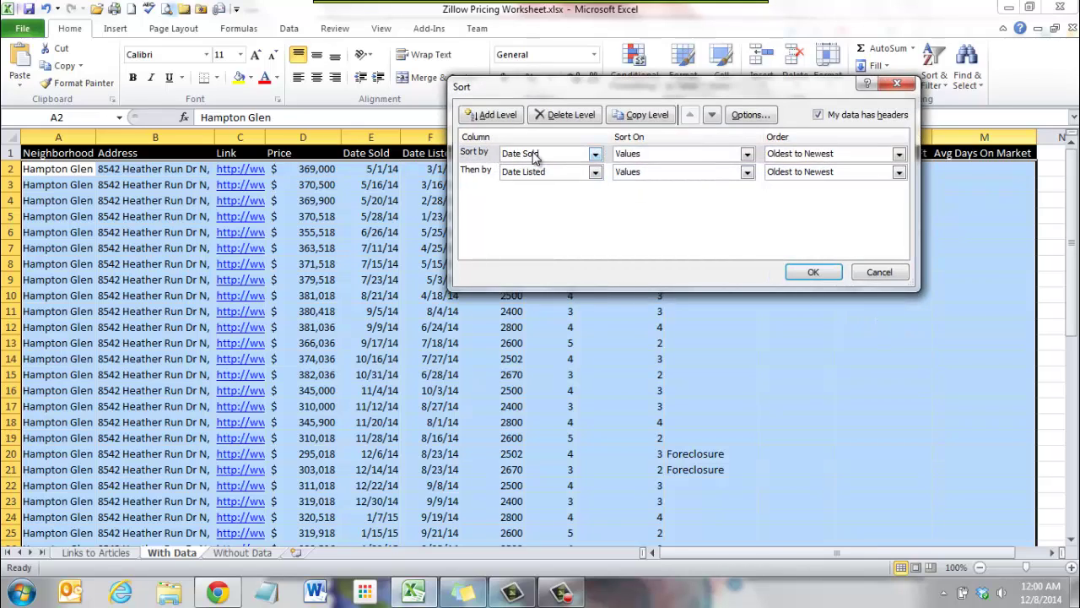
pyautogui.click(595, 154)
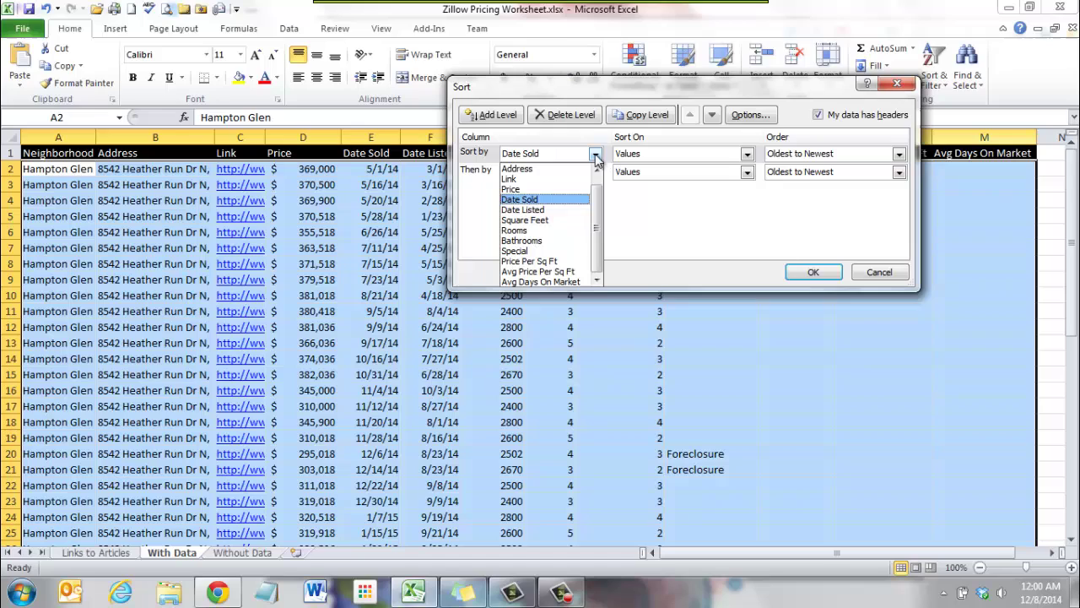
pyautogui.click(580, 200)
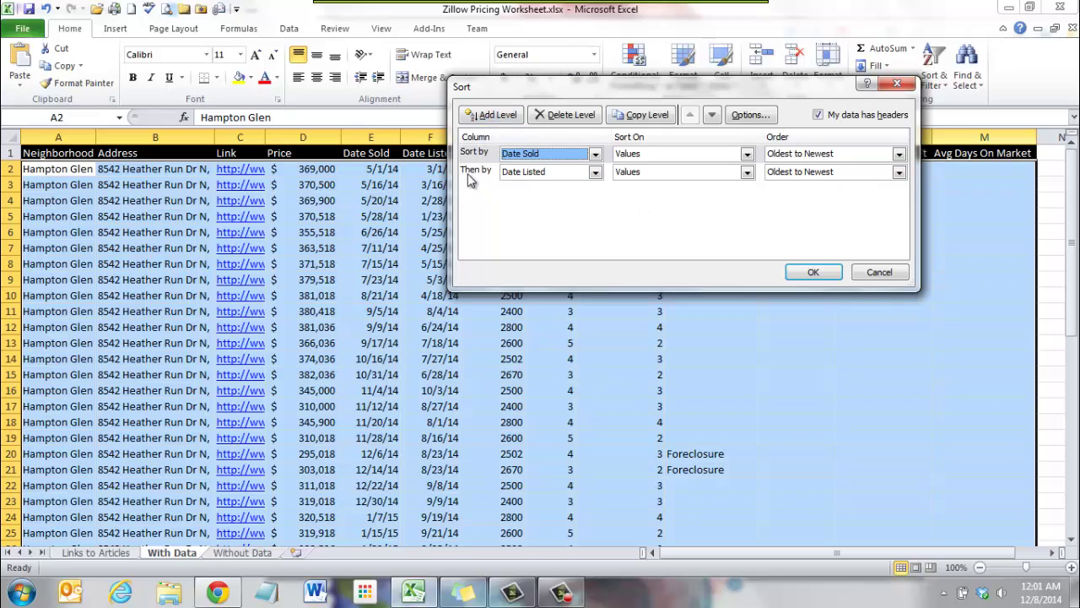
pyautogui.click(563, 174)
pyautogui.click(564, 174)
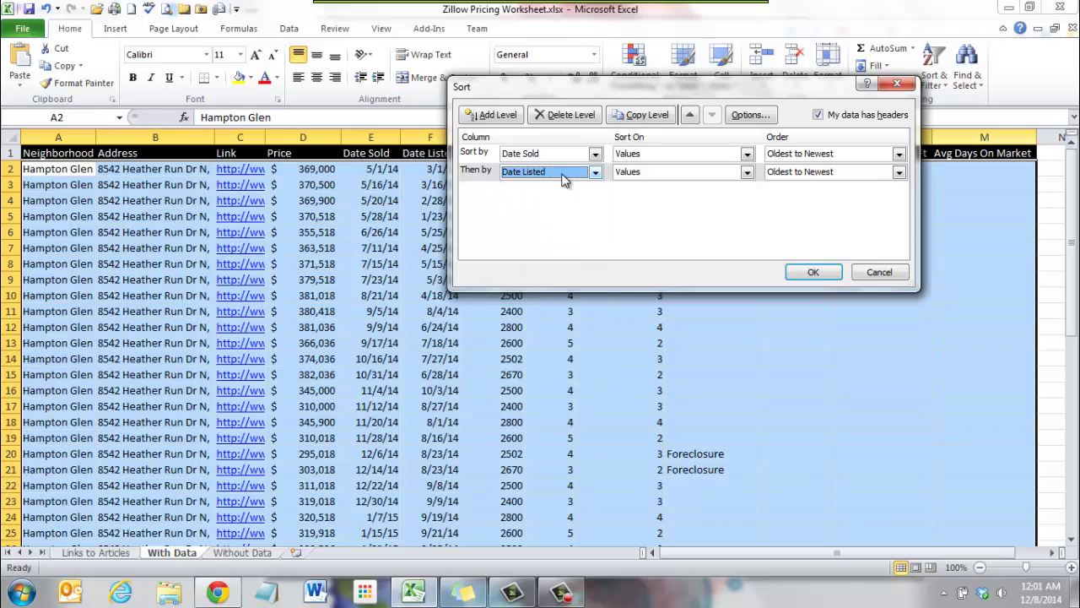
pyautogui.click(564, 173)
pyautogui.click(563, 174)
pyautogui.click(814, 272)
pyautogui.hotkey('ctrl', 'Home')
pyautogui.click(815, 265)
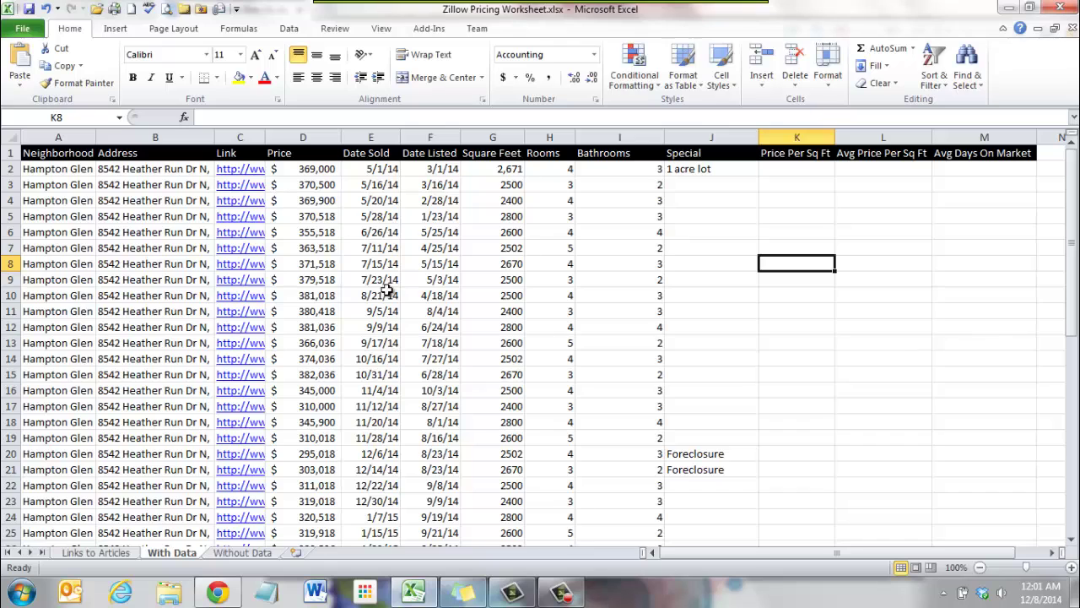
pyautogui.moveTo(372, 172); pyautogui.dragTo(372, 406)
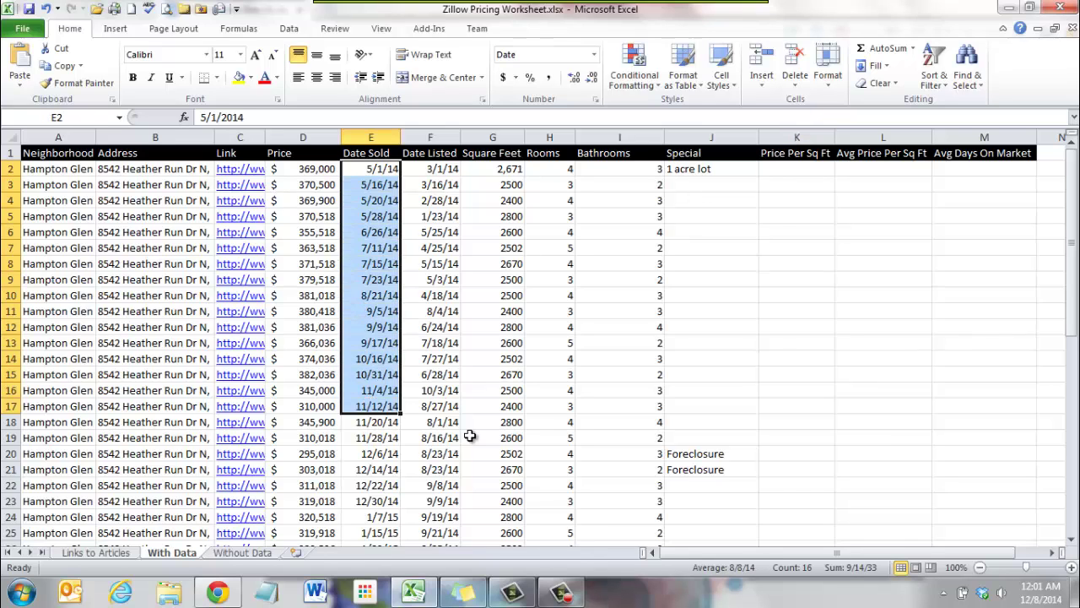
pyautogui.scroll(-3, 470, 427)
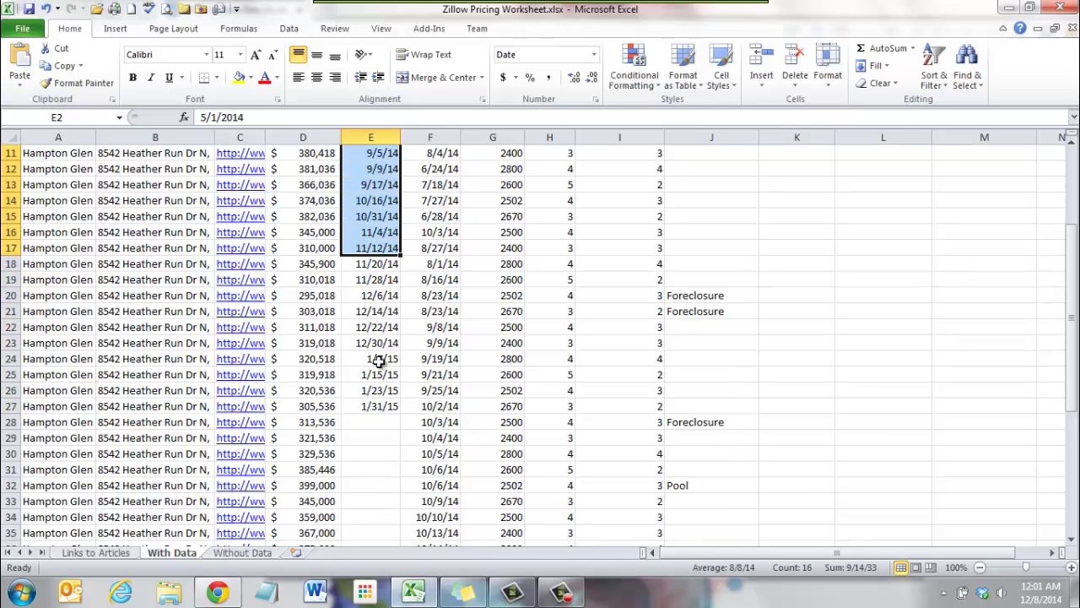
pyautogui.moveTo(432, 408); pyautogui.dragTo(436, 441)
pyautogui.click(444, 452)
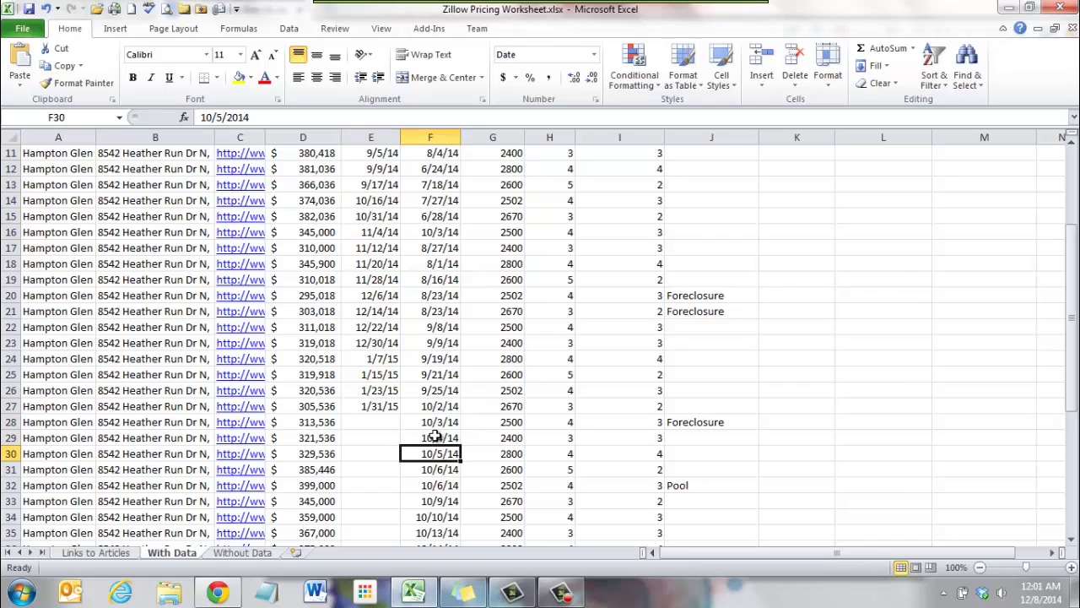
pyautogui.scroll(4, 433, 423)
pyautogui.scroll(-3, 432, 423)
pyautogui.scroll(3, 433, 423)
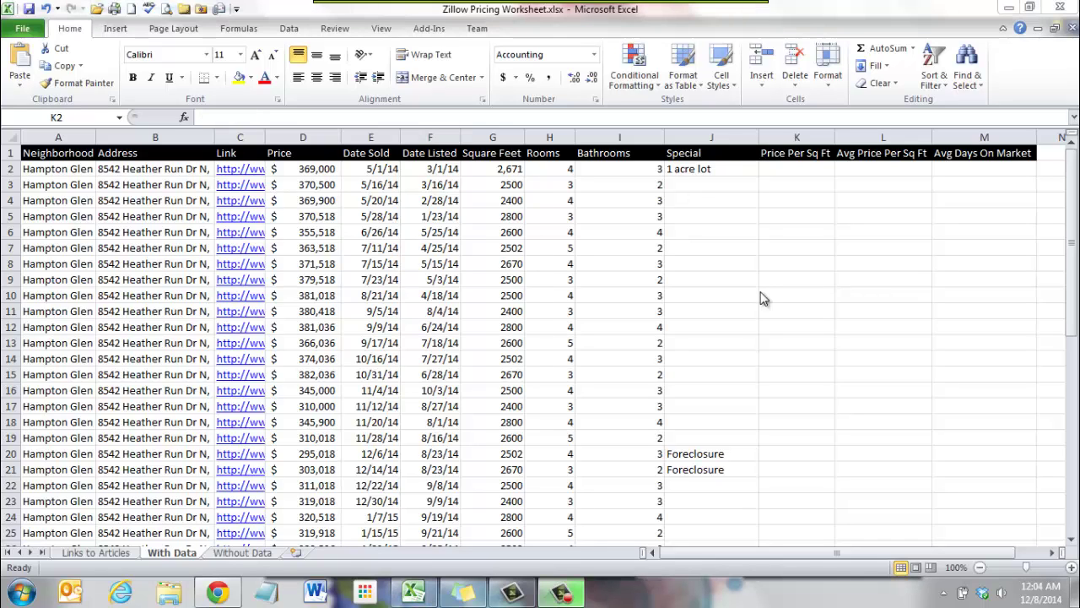
pyautogui.click(783, 173)
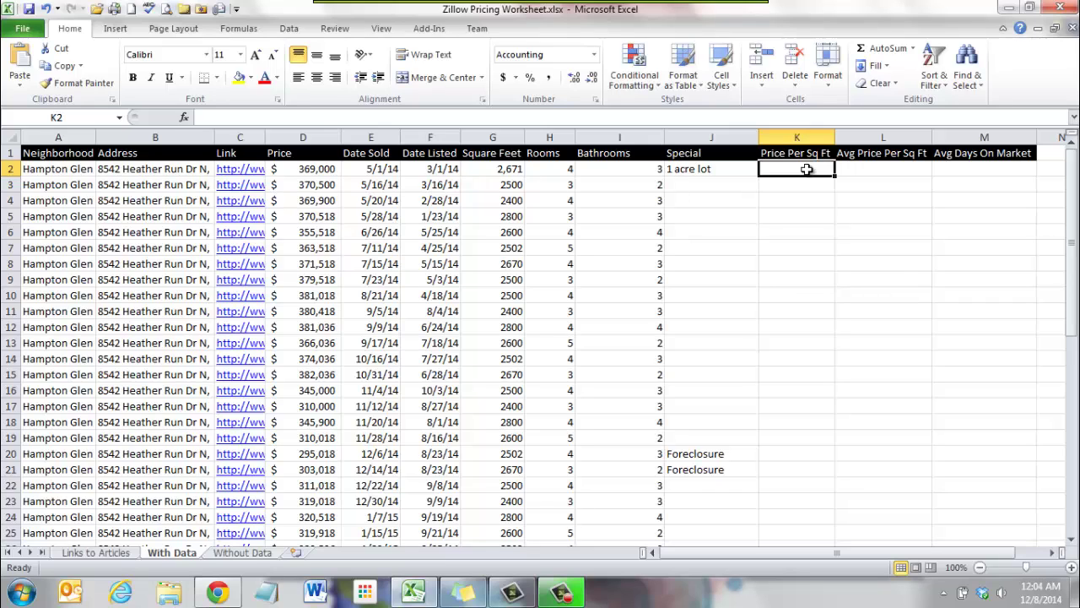
# Enter =D2/G2 in K2 and copy it down through K51 for Price Per Sq Ft.
pyautogui.write('=d2/')
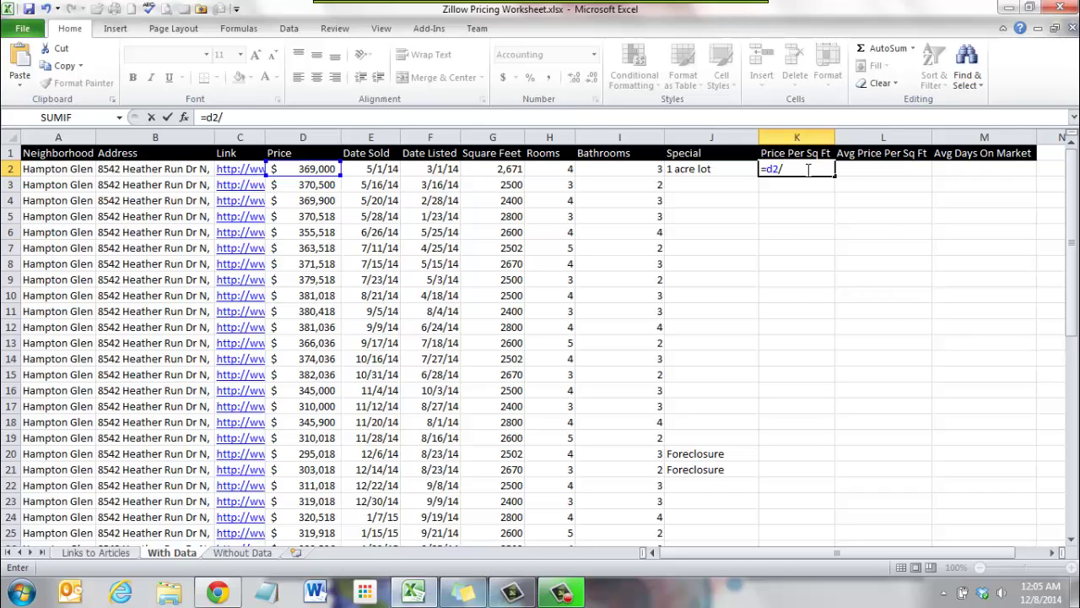
pyautogui.write('g2')
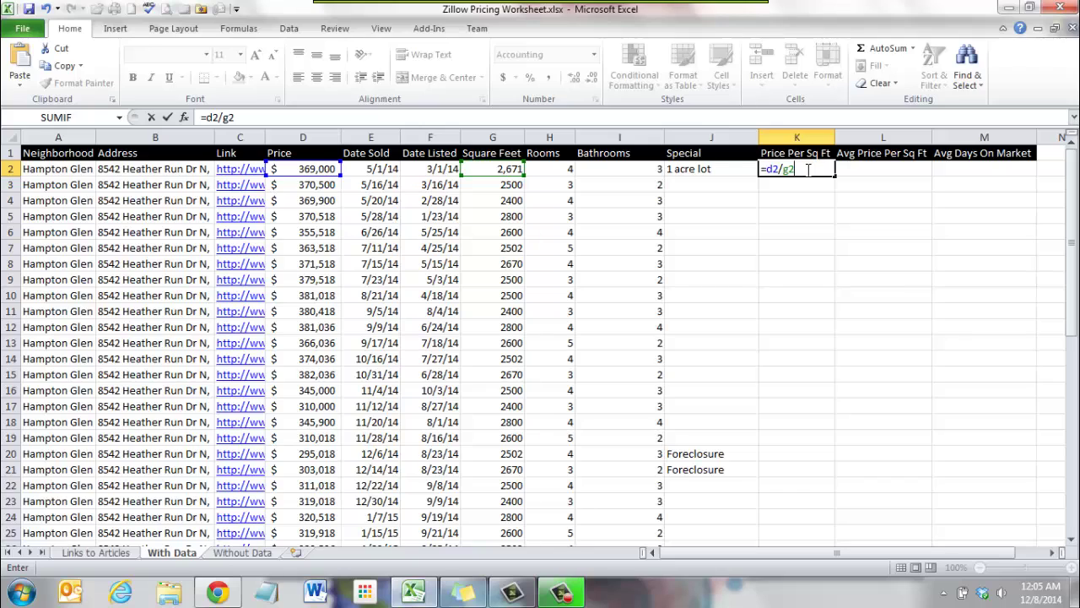
pyautogui.press('Return')
pyautogui.click(826, 250)
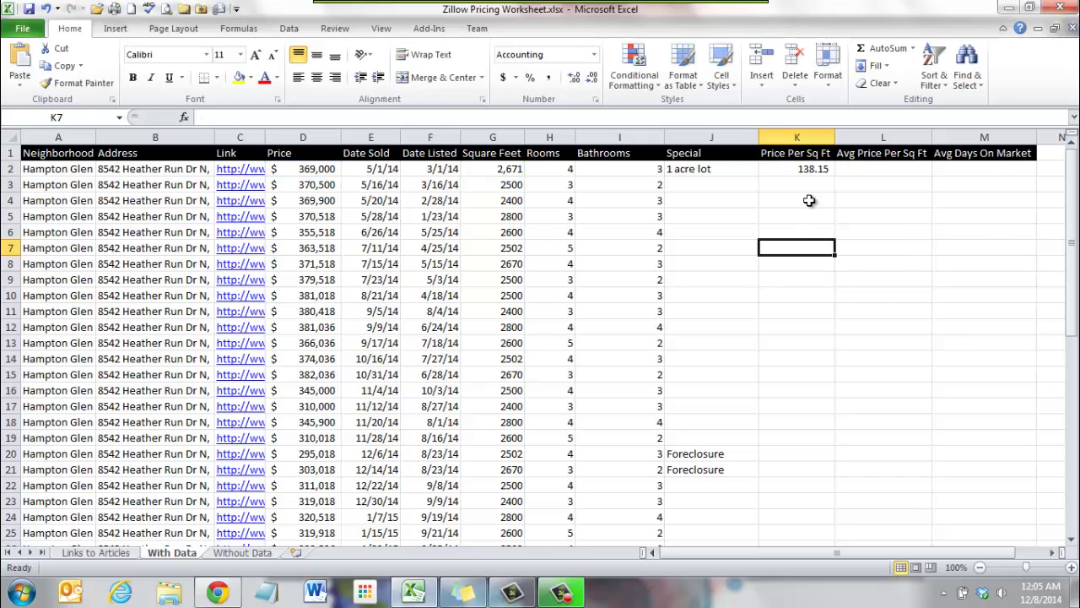
pyautogui.click(813, 168)
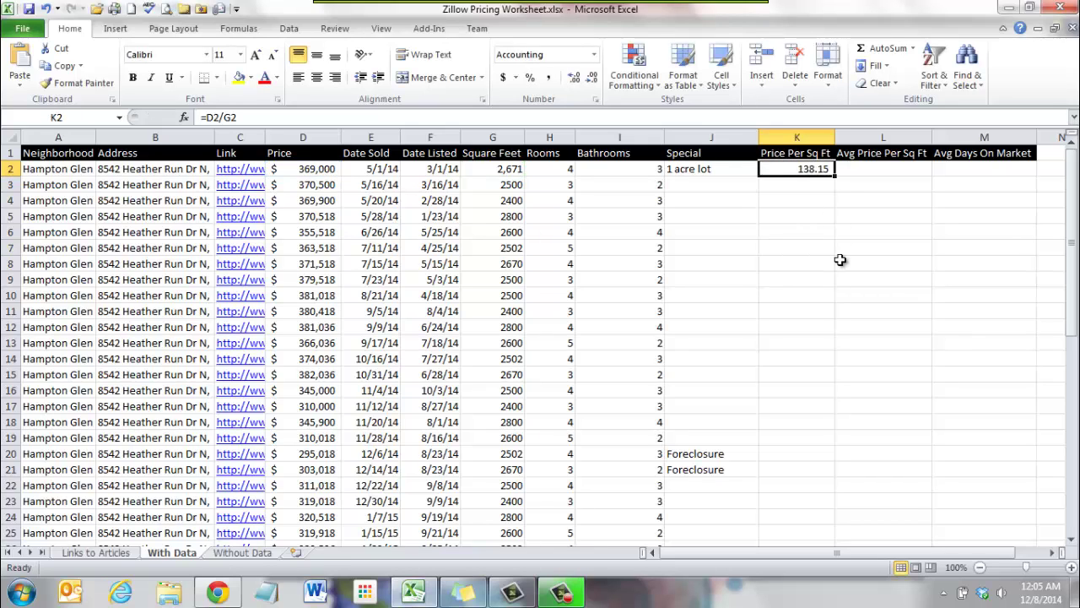
pyautogui.hotkey('ctrl', 'c')
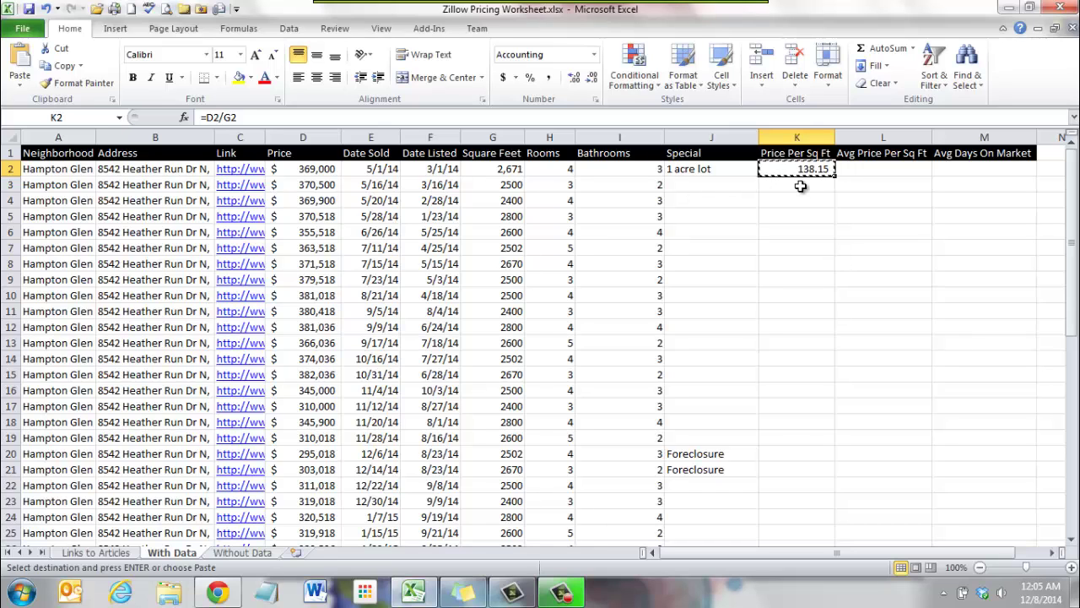
pyautogui.moveTo(795, 184); pyautogui.dragTo(817, 503)
pyautogui.hotkey('ctrl', 'v')
pyautogui.click(890, 377)
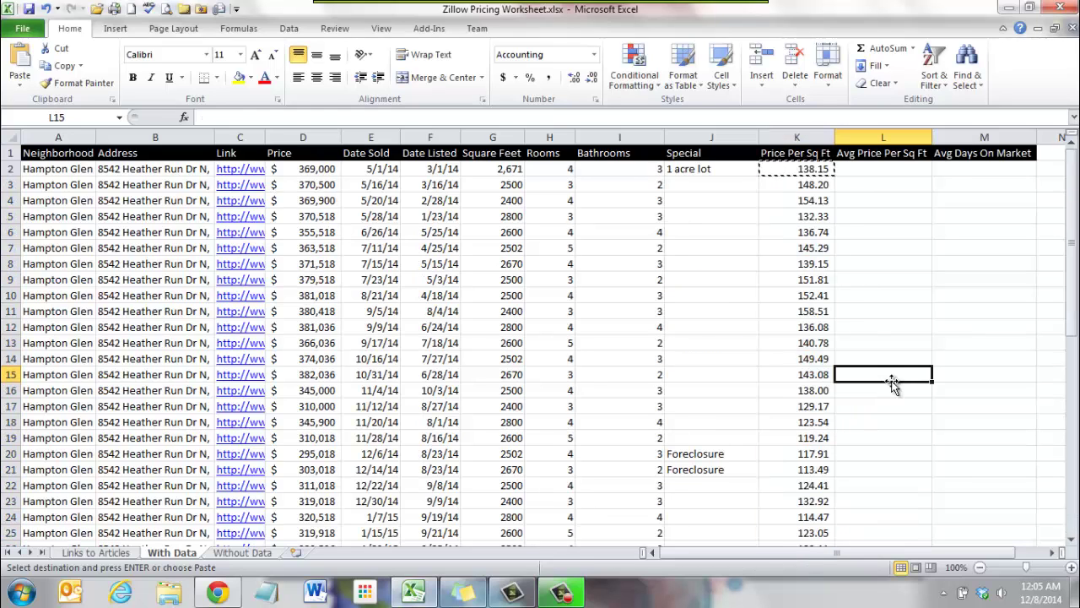
pyautogui.click(886, 258)
pyautogui.click(878, 173)
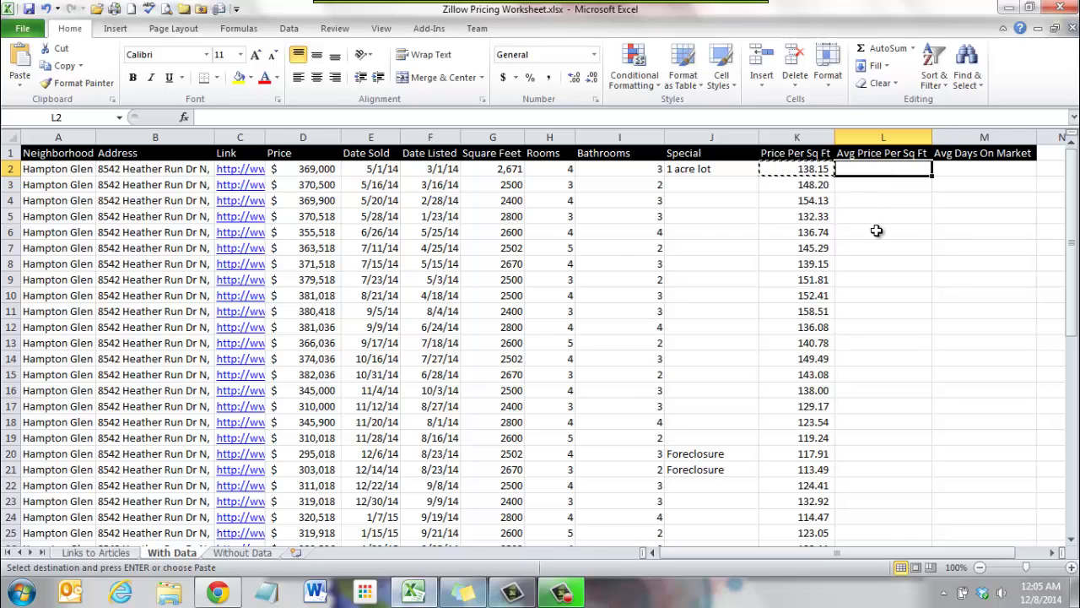
# Enter =AVERAGE(K2:K6) in L6 as the first rolling average.
pyautogui.click(857, 249)
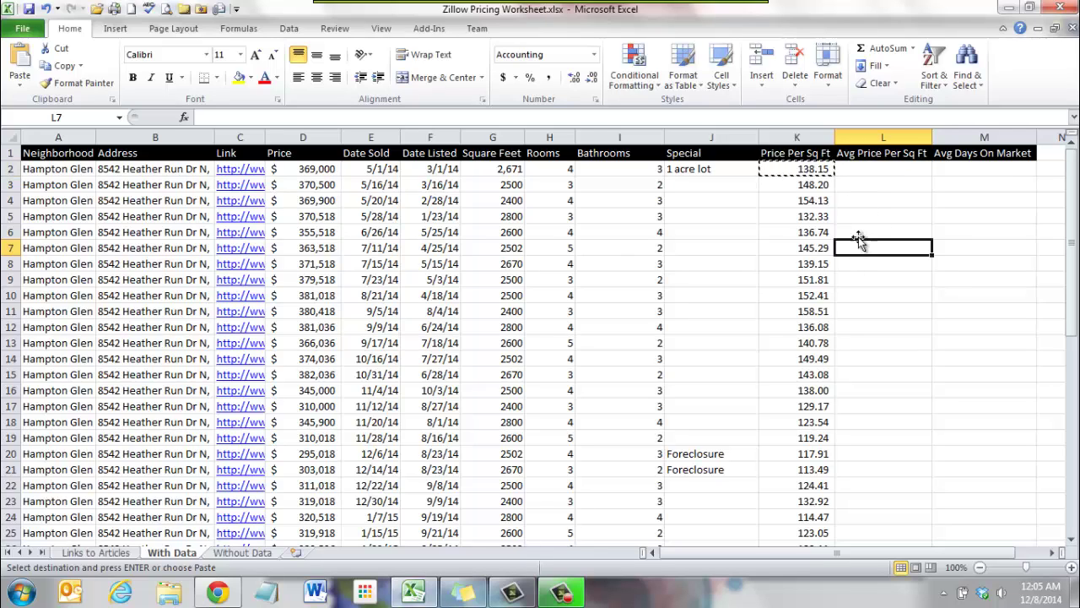
pyautogui.click(859, 234)
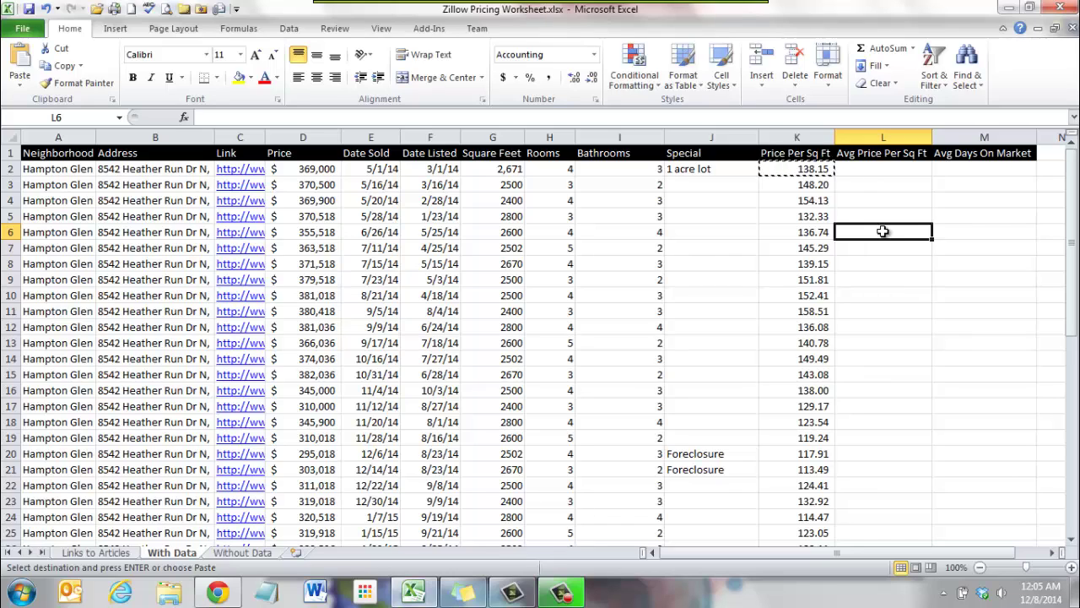
pyautogui.write('=')
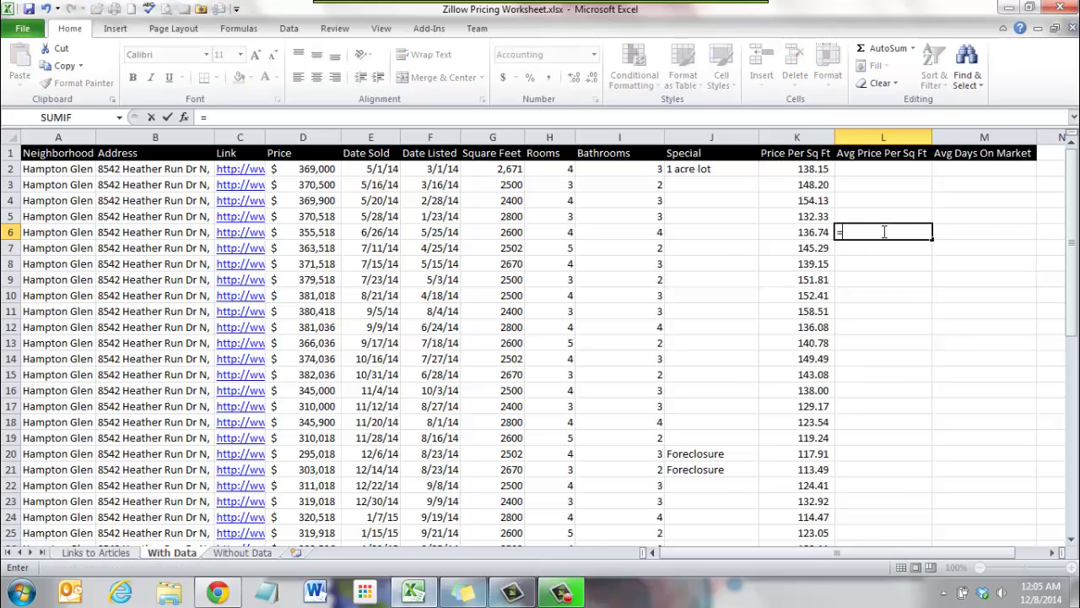
pyautogui.write('average(')
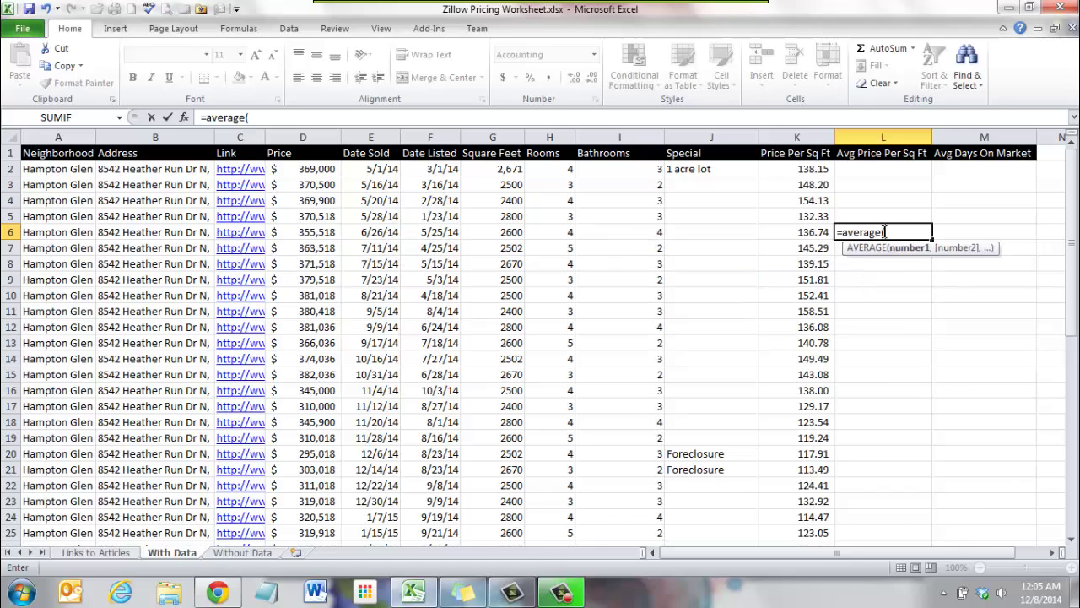
pyautogui.write('k2:d:')
pyautogui.press('BackSpace')
pyautogui.press('BackSpace')
pyautogui.write('k')
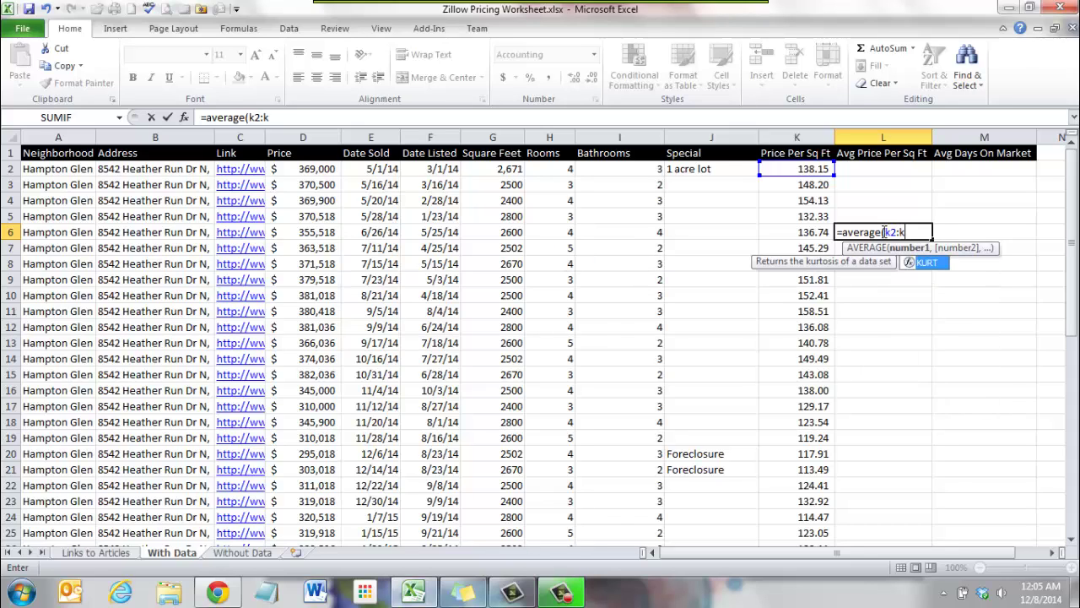
pyautogui.write('6')
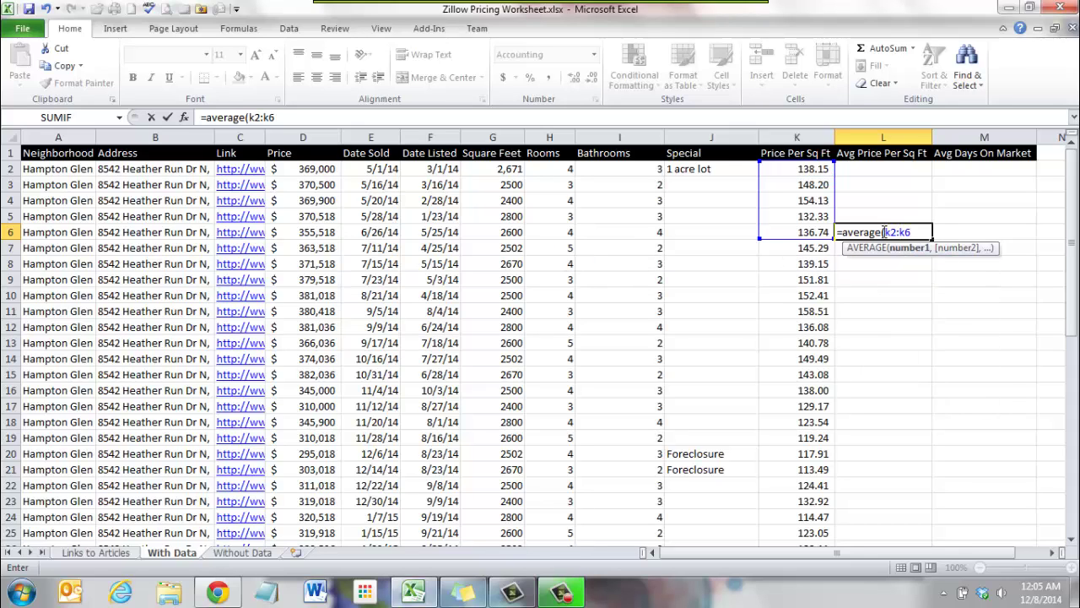
pyautogui.write(')')
pyautogui.press('Tab')
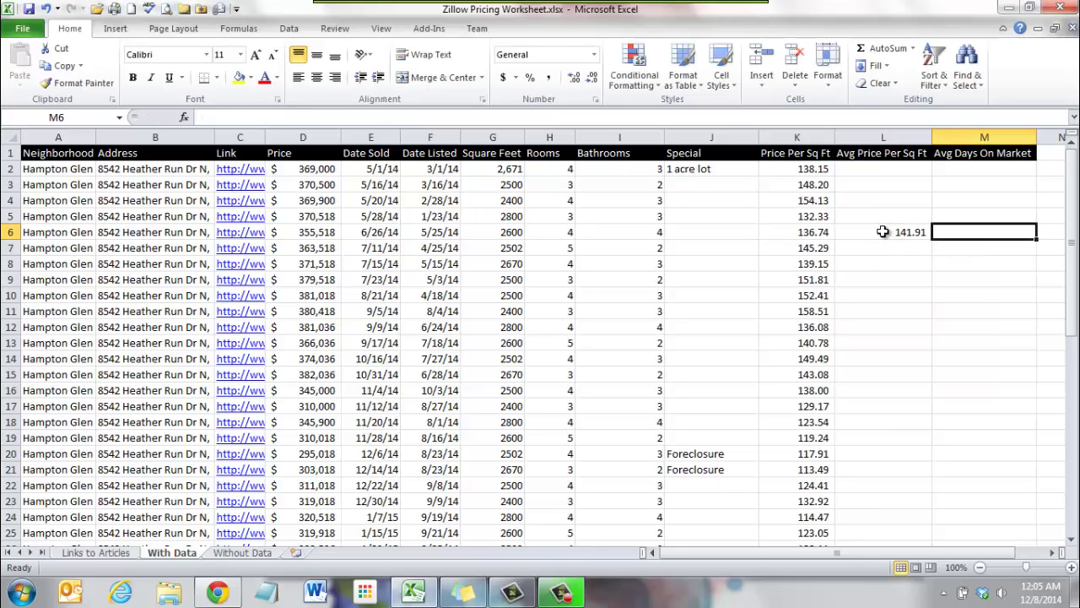
# Copy the L6 average formula down through L7:L51.
pyautogui.click(883, 231)
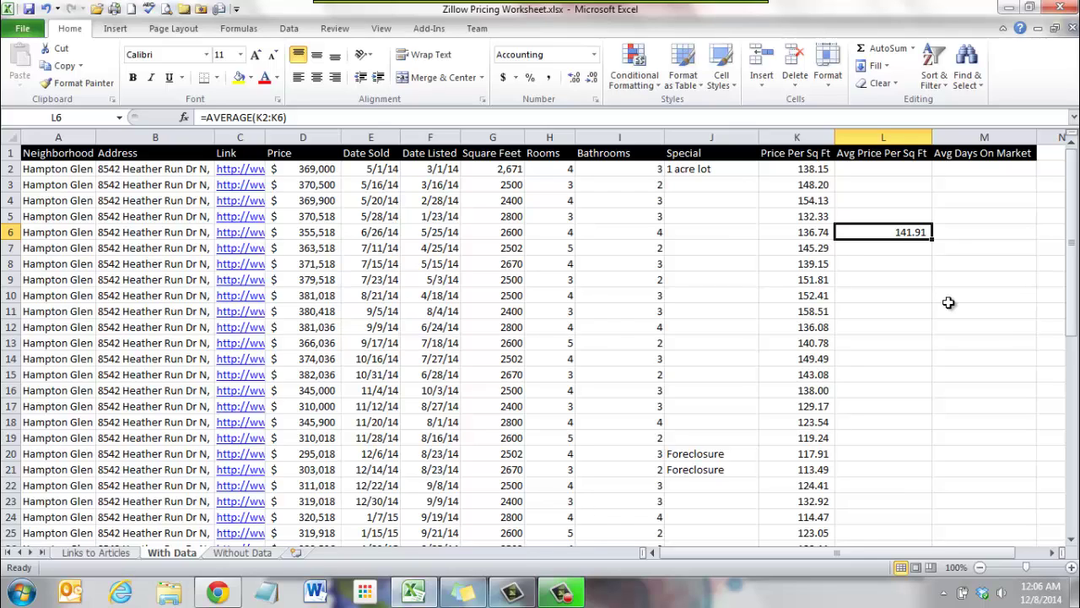
pyautogui.click(872, 310)
pyautogui.click(882, 229)
pyautogui.hotkey('ctrl', 'c')
pyautogui.moveTo(891, 247); pyautogui.dragTo(882, 511)
pyautogui.hotkey('ctrl', 'v')
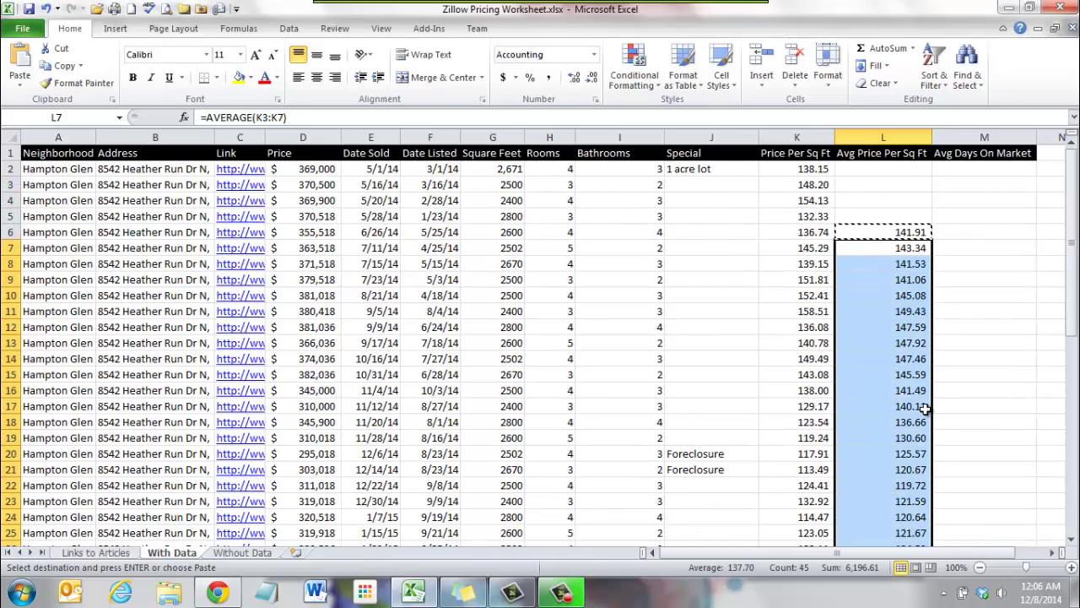
pyautogui.click(977, 404)
pyautogui.click(959, 348)
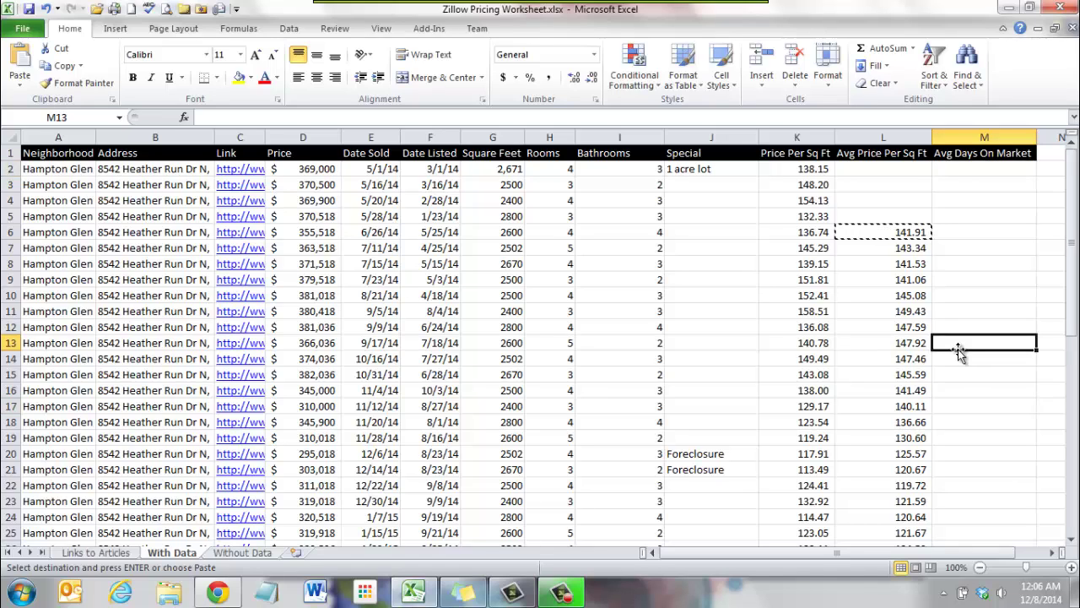
pyautogui.press('Escape')
pyautogui.click(962, 310)
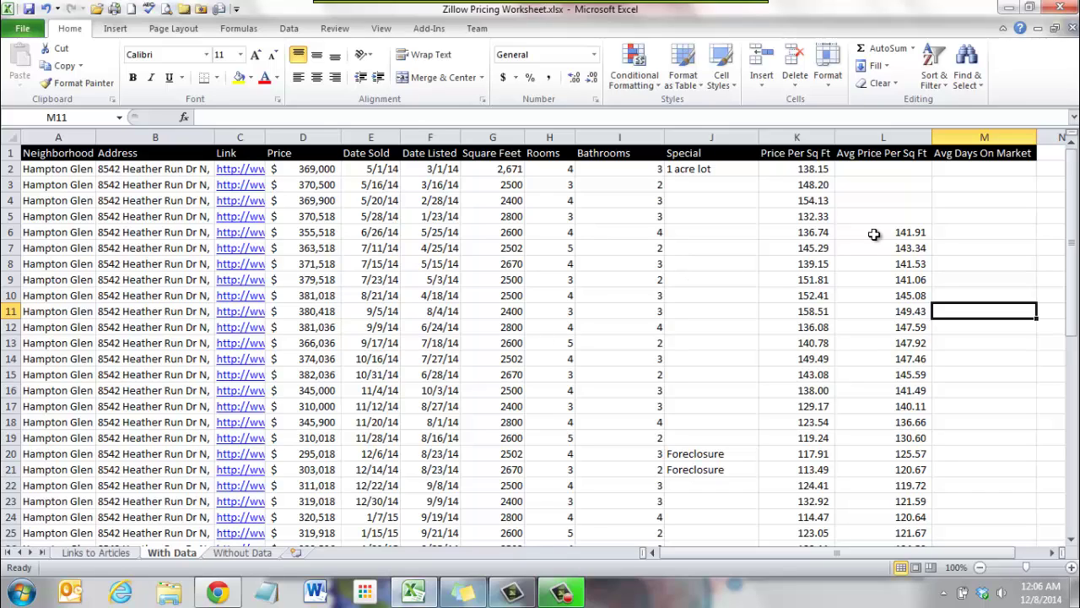
# Enter =E2-F2 in M2 for the first Days On Market value.
pyautogui.click(962, 236)
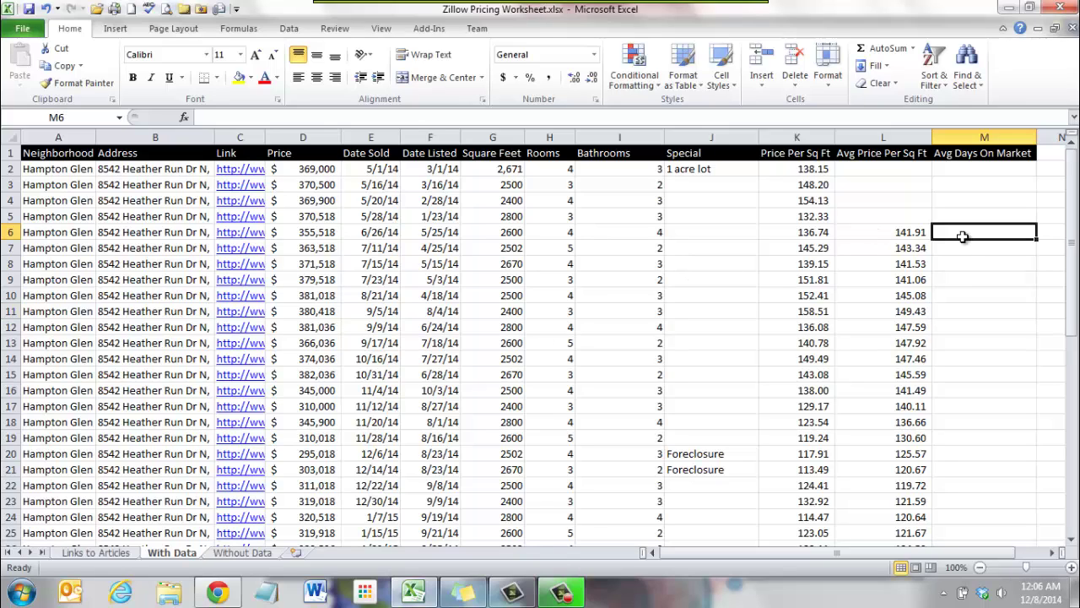
pyautogui.click(959, 172)
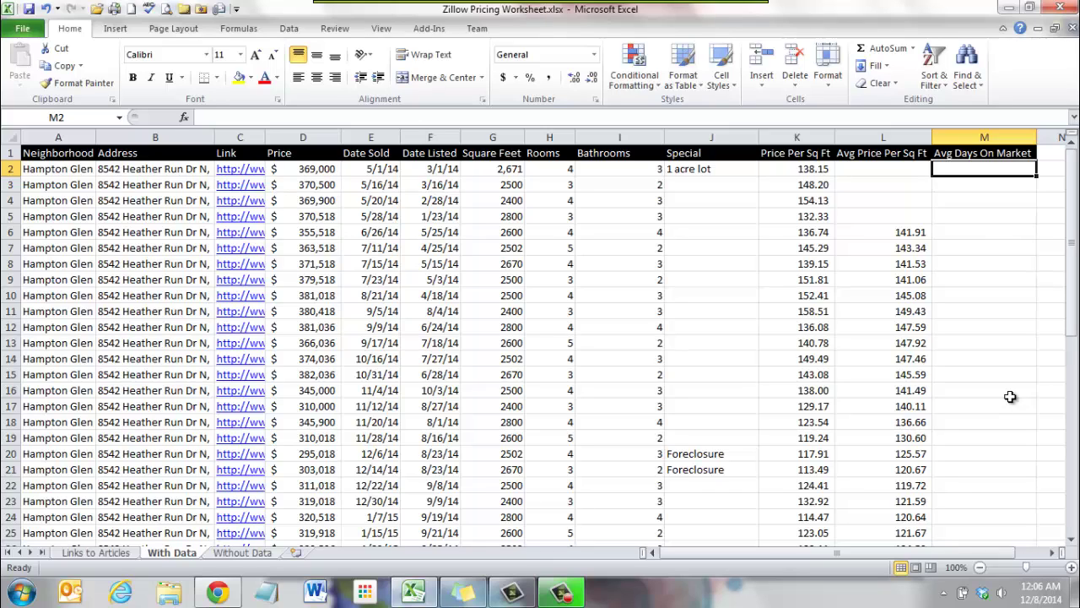
pyautogui.write('=e2')
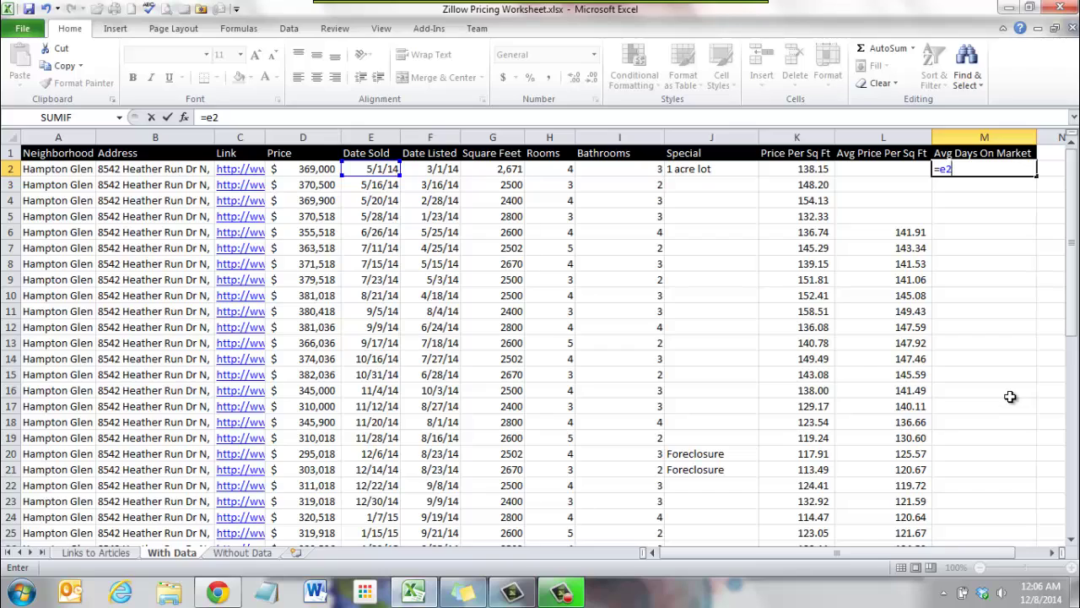
pyautogui.write('/')
pyautogui.press('BackSpace')
pyautogui.write('-f2')
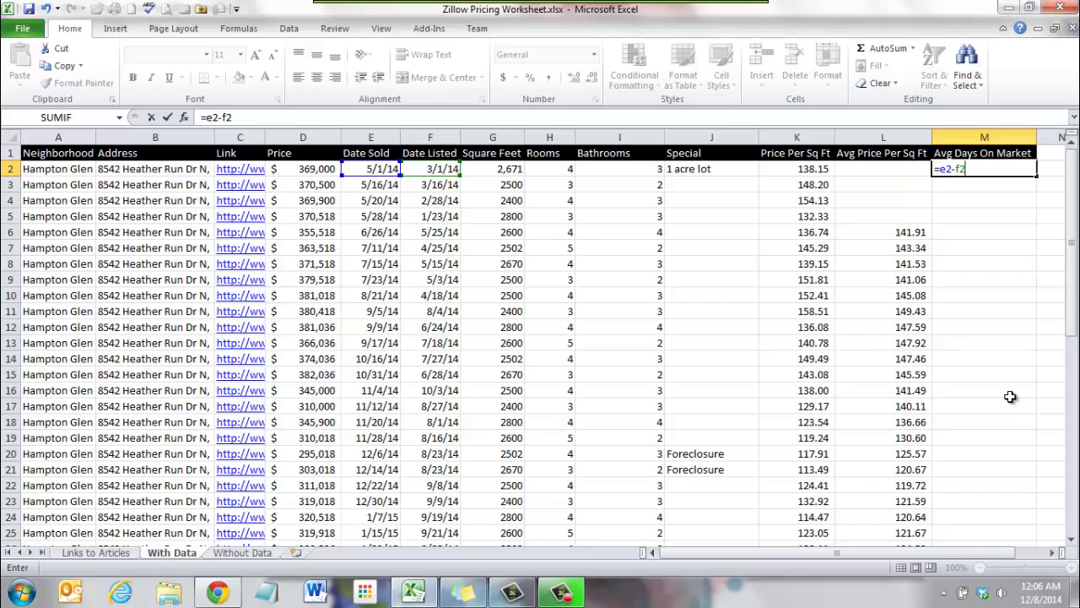
pyautogui.press('Tab')
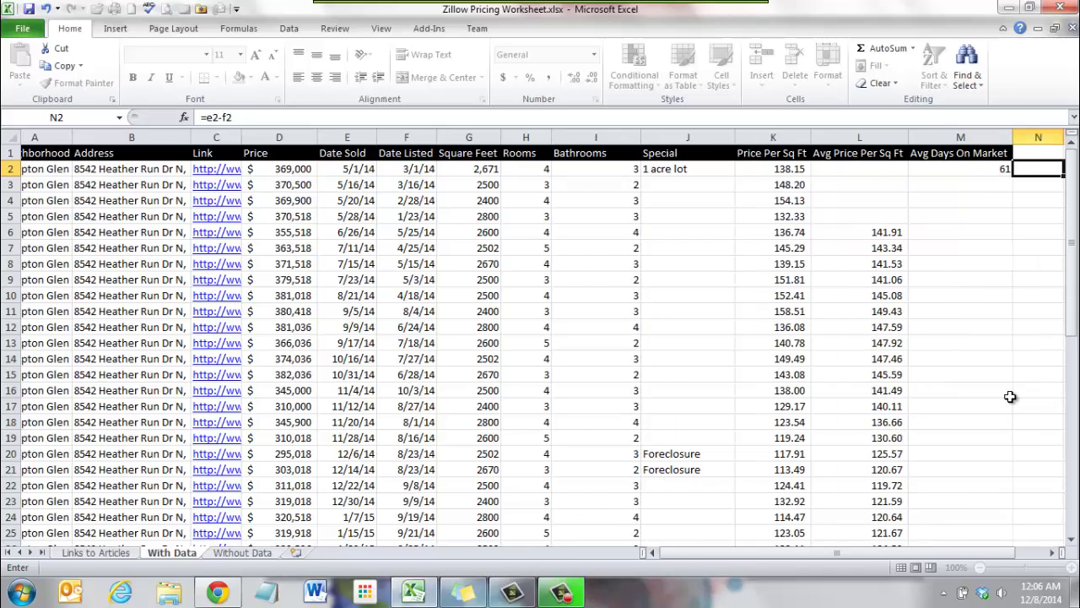
# Copy the M2 formula into M3:M51.
pyautogui.click(918, 171)
pyautogui.hotkey('ctrl', 'c')
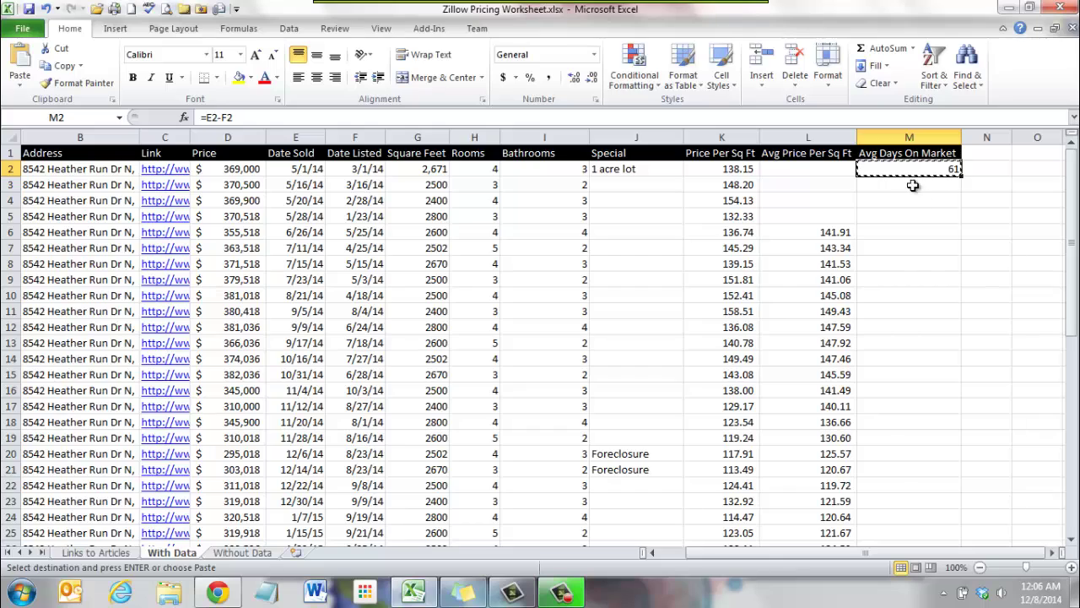
pyautogui.moveTo(914, 186); pyautogui.dragTo(934, 504)
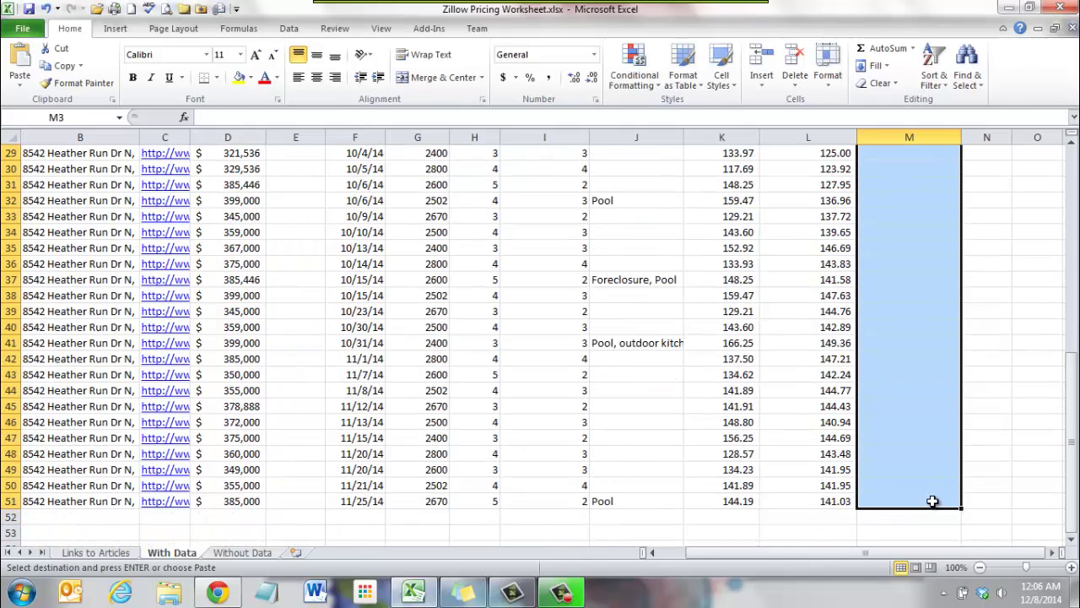
pyautogui.press('Return')
pyautogui.click(995, 293)
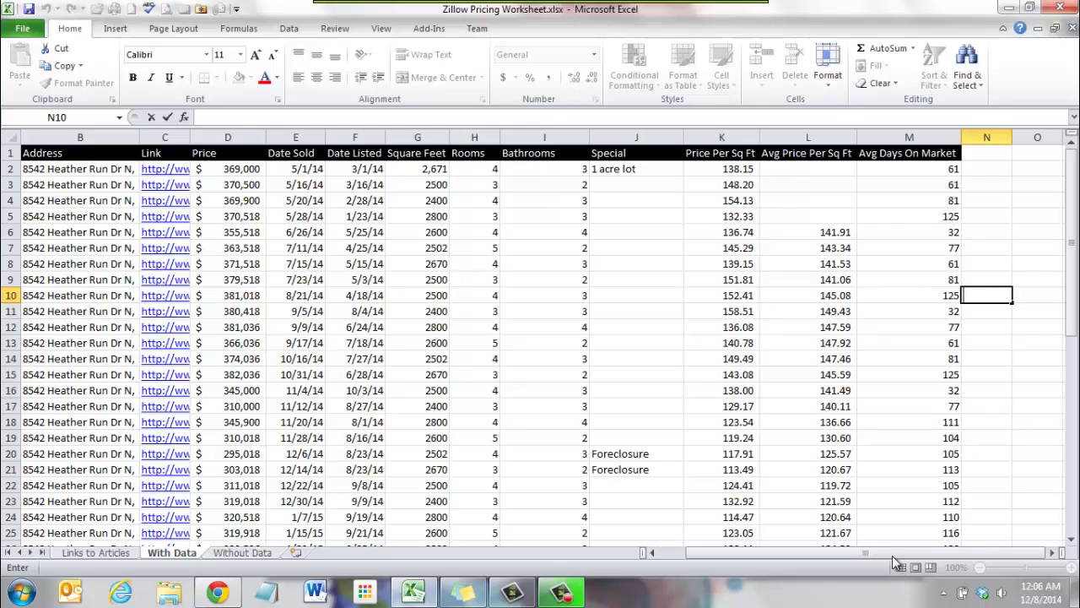
# Select the entire Price Per Sq Ft column K.
pyautogui.moveTo(848, 553); pyautogui.dragTo(817, 554)
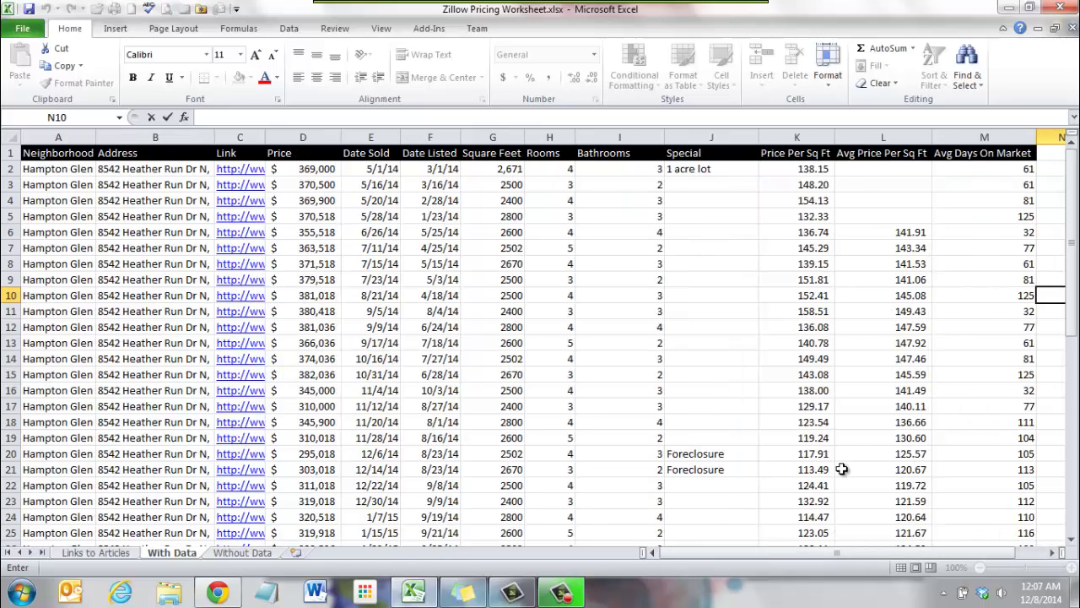
pyautogui.moveTo(1073, 199)
pyautogui.mouseDown()
pyautogui.moveTo(1074, 213)
pyautogui.moveTo(1073, 199)
pyautogui.mouseUp()
pyautogui.moveTo(792, 168); pyautogui.dragTo(834, 232)
pyautogui.scroll(2, 834, 232)
pyautogui.click(797, 137)
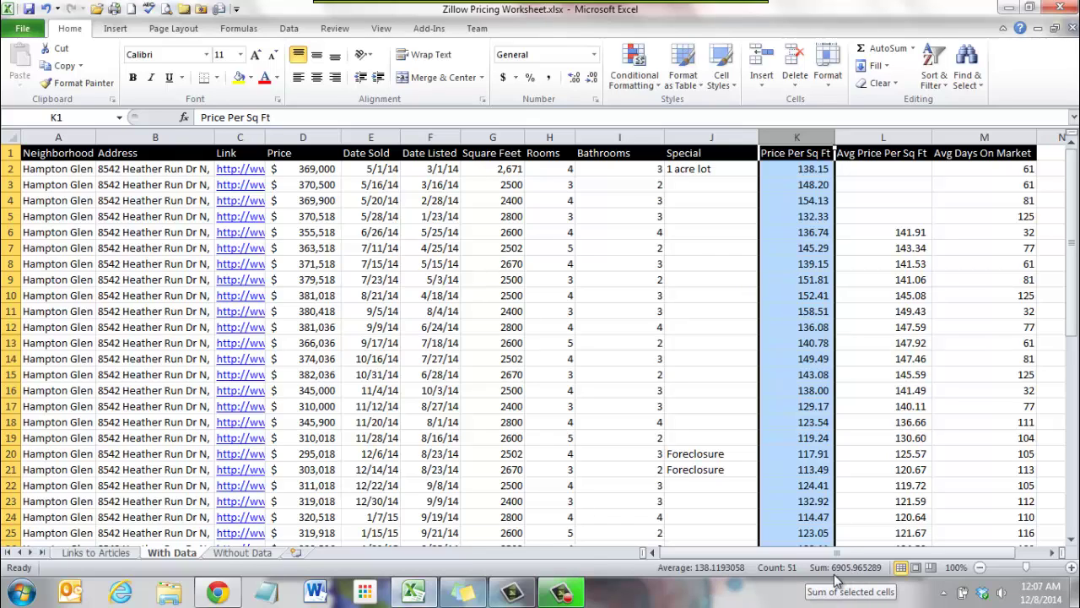
pyautogui.click(893, 138)
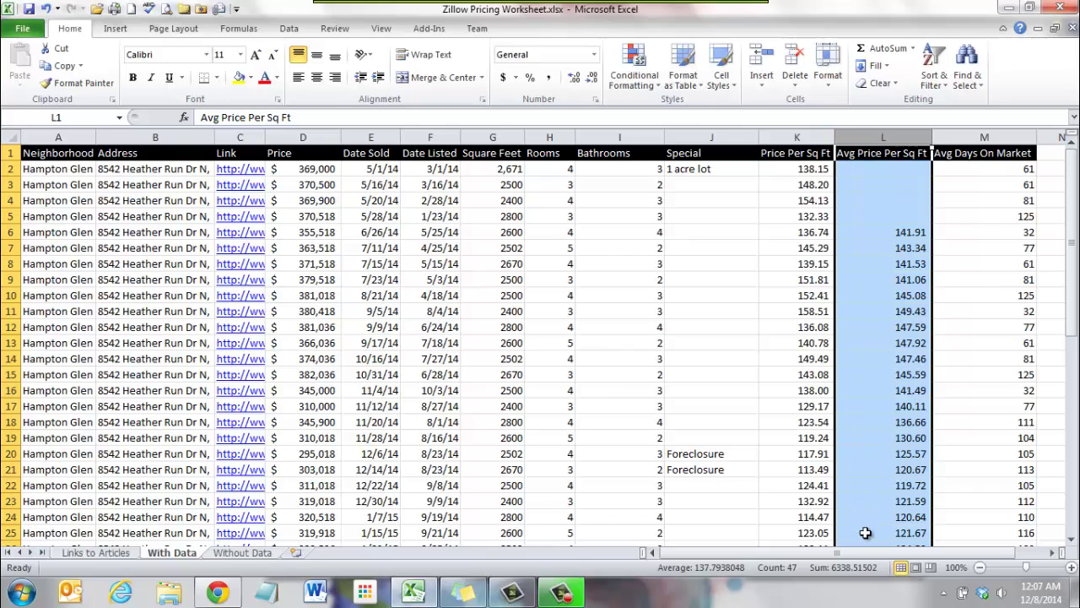
pyautogui.click(802, 138)
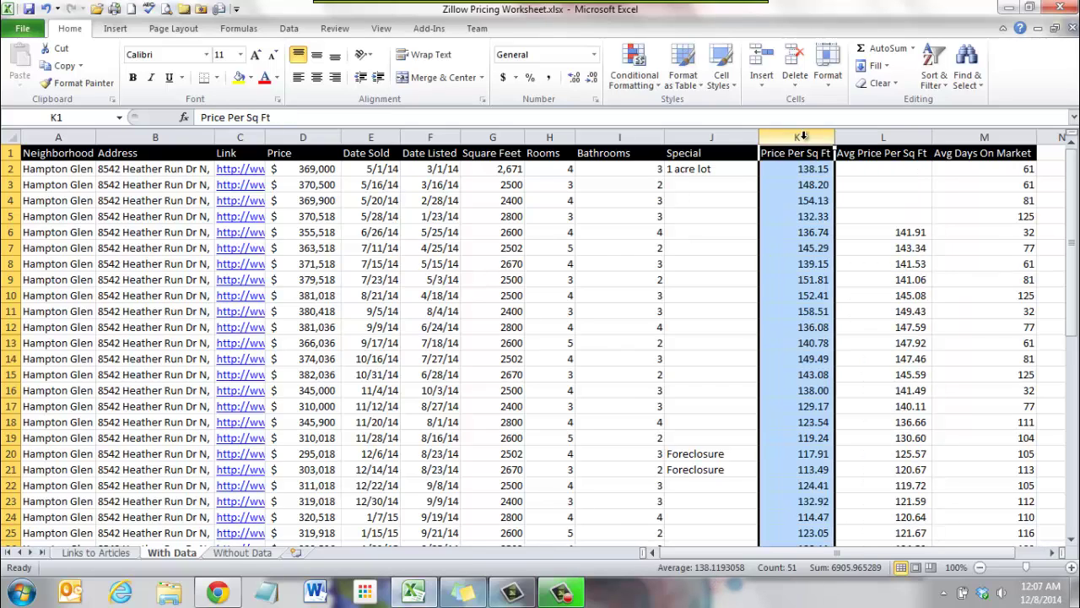
pyautogui.click(968, 140)
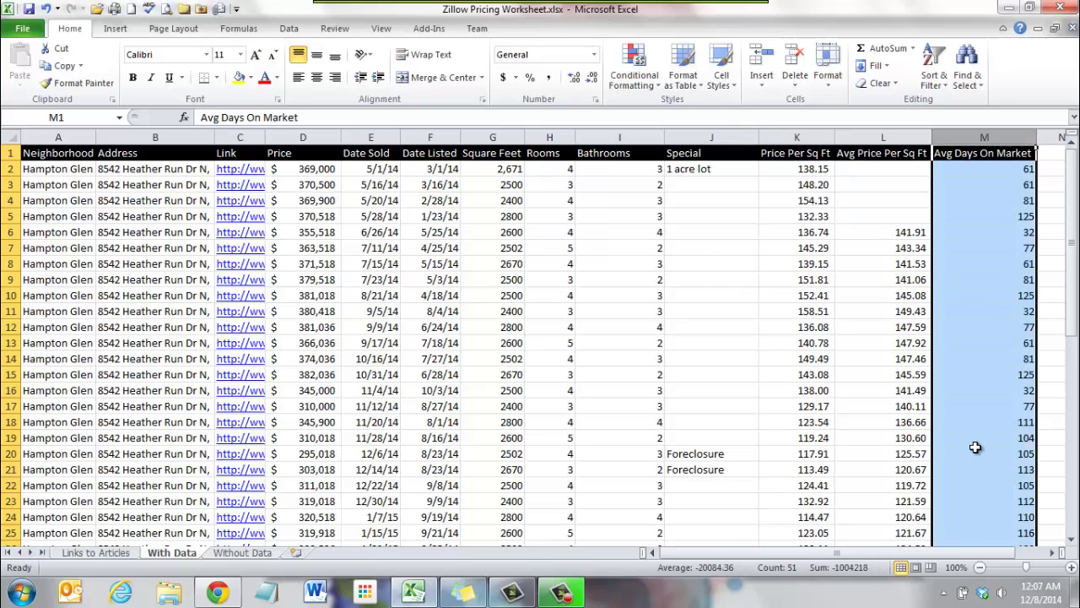
pyautogui.click(802, 141)
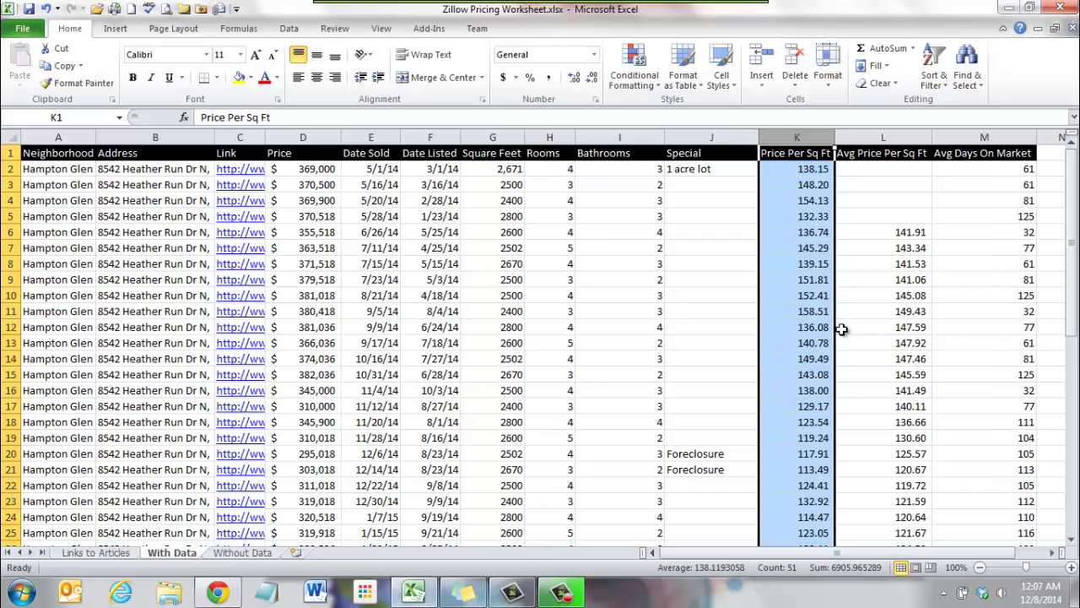
pyautogui.click(810, 327)
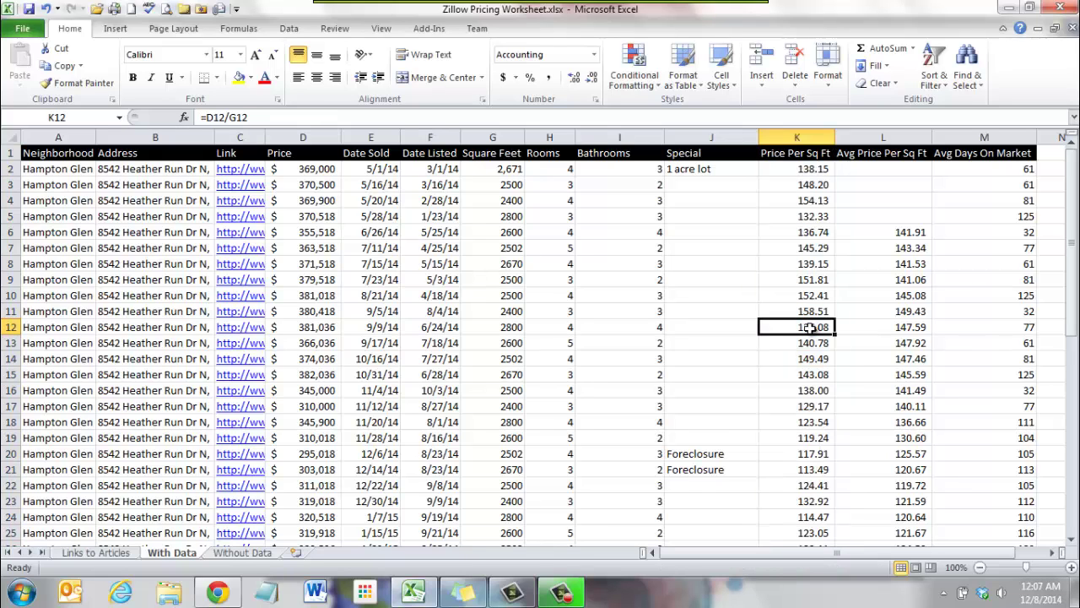
pyautogui.scroll(-3, 882, 379)
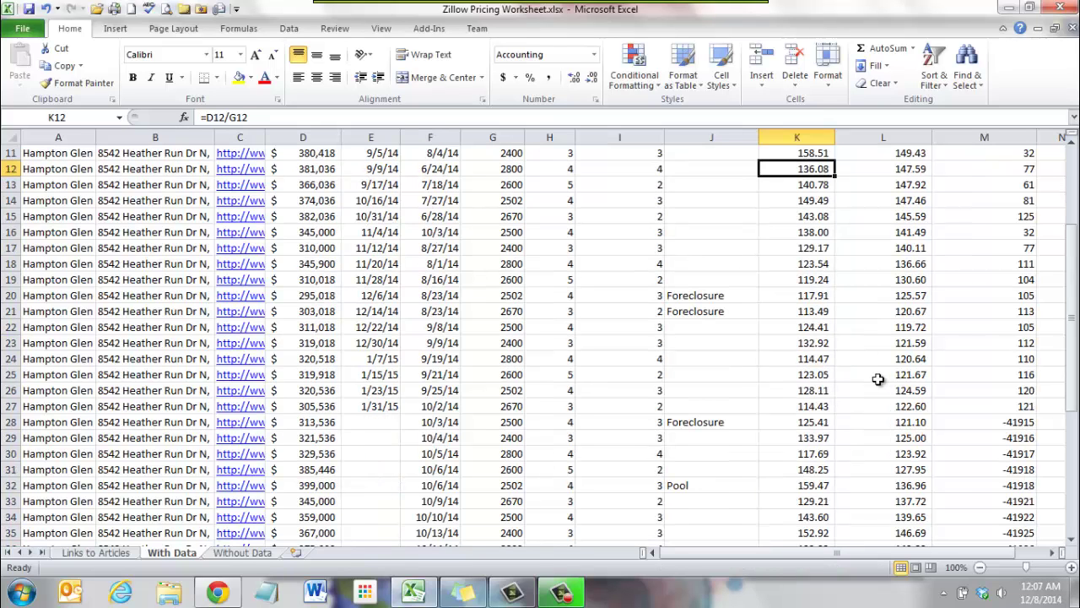
pyautogui.scroll(-7, 877, 378)
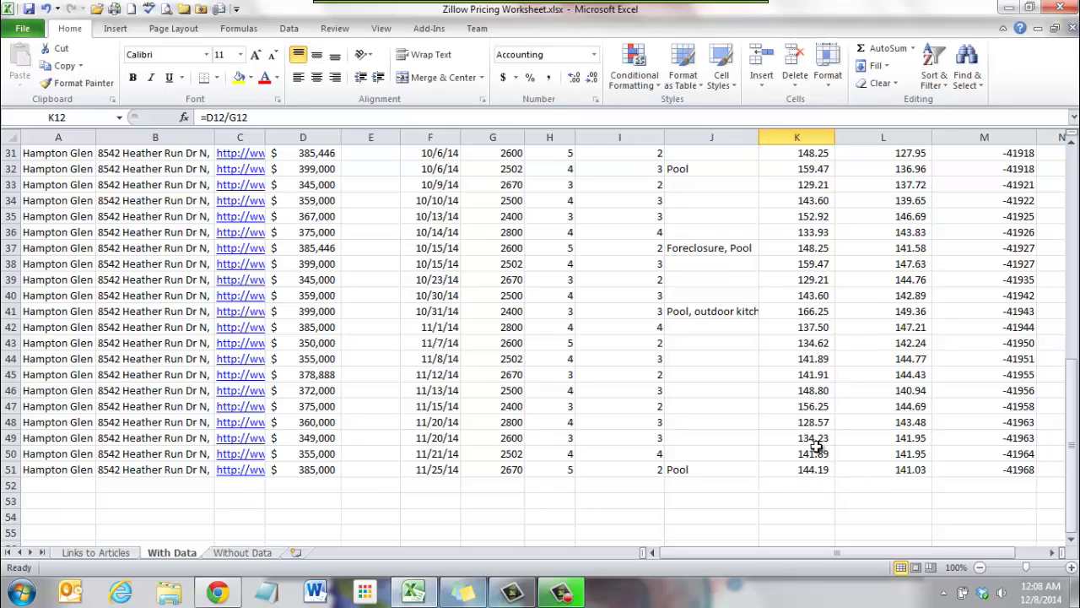
pyautogui.moveTo(815, 469); pyautogui.dragTo(815, 437)
pyautogui.click(947, 524)
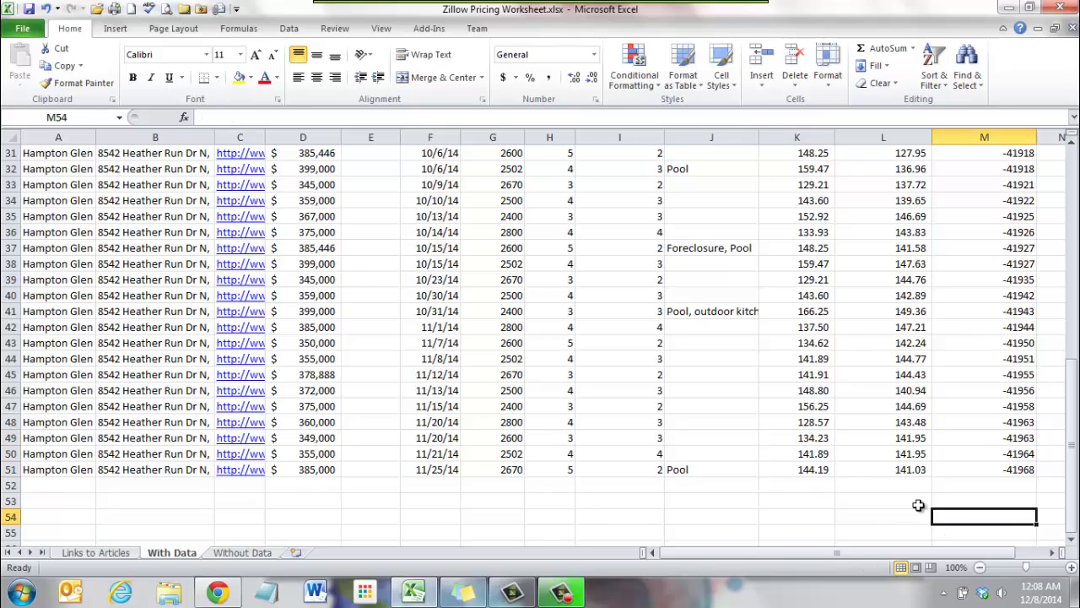
pyautogui.moveTo(1071, 488); pyautogui.dragTo(1072, 291)
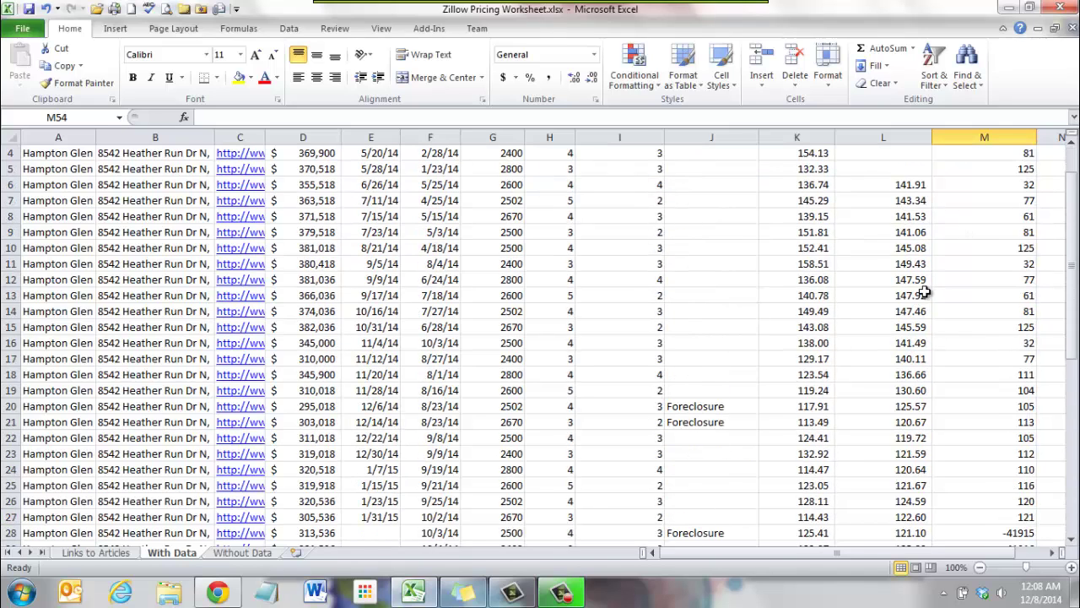
pyautogui.moveTo(1071, 292); pyautogui.dragTo(1072, 299)
pyautogui.click(913, 265)
pyautogui.click(913, 297)
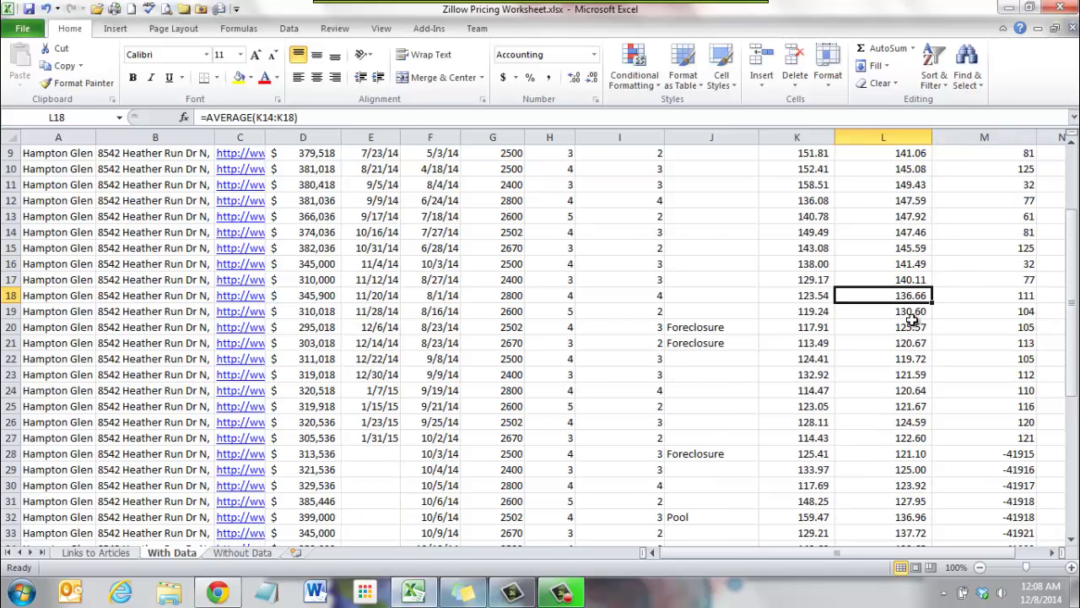
pyautogui.click(913, 359)
pyautogui.click(907, 327)
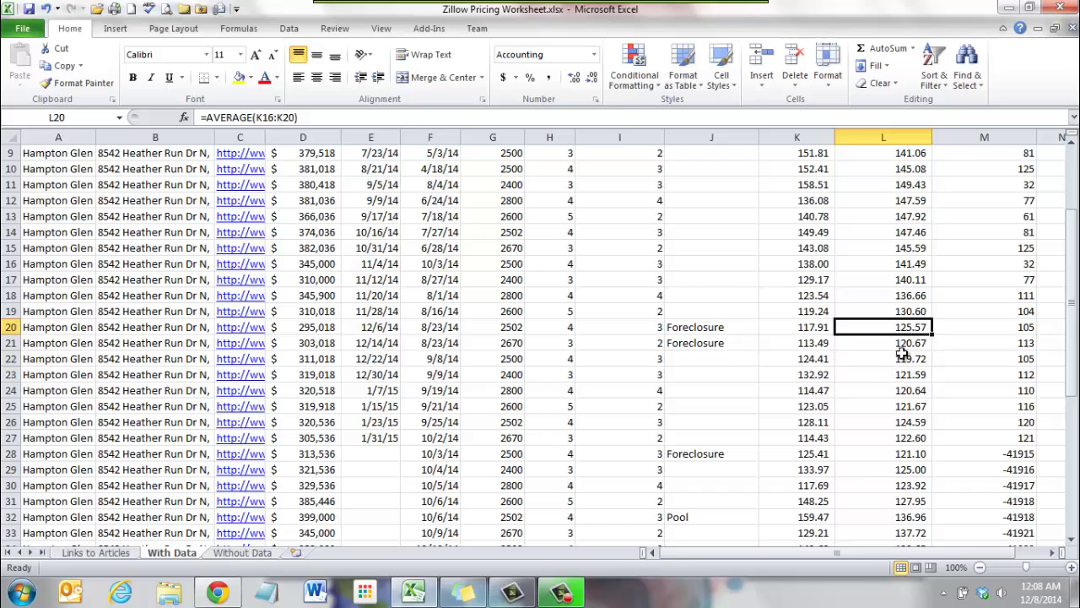
pyautogui.click(906, 359)
pyautogui.moveTo(906, 406); pyautogui.dragTo(908, 303)
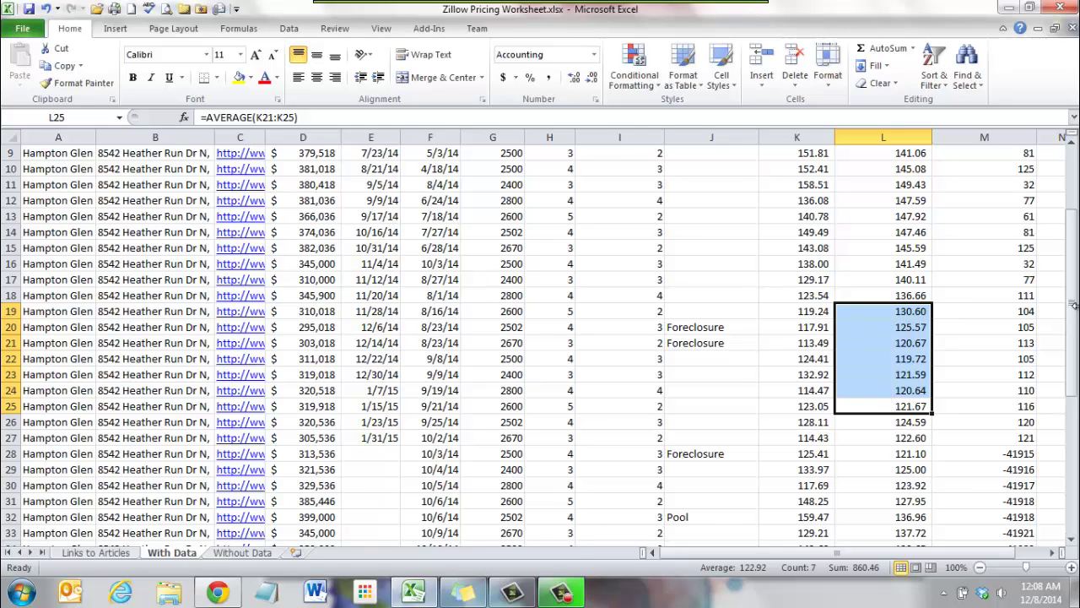
pyautogui.moveTo(1073, 272); pyautogui.dragTo(1072, 305)
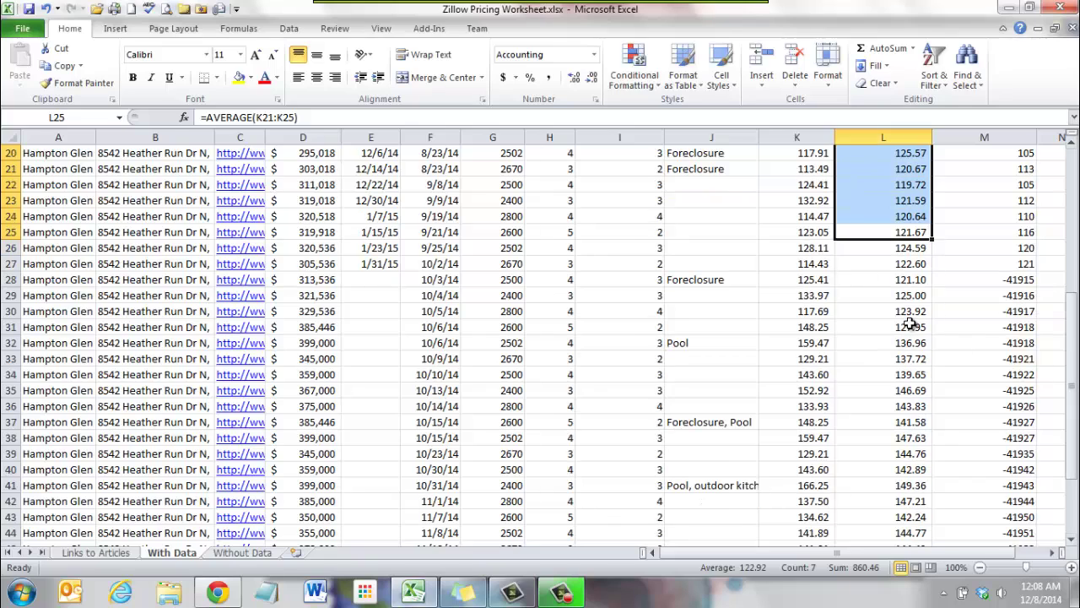
pyautogui.click(909, 311)
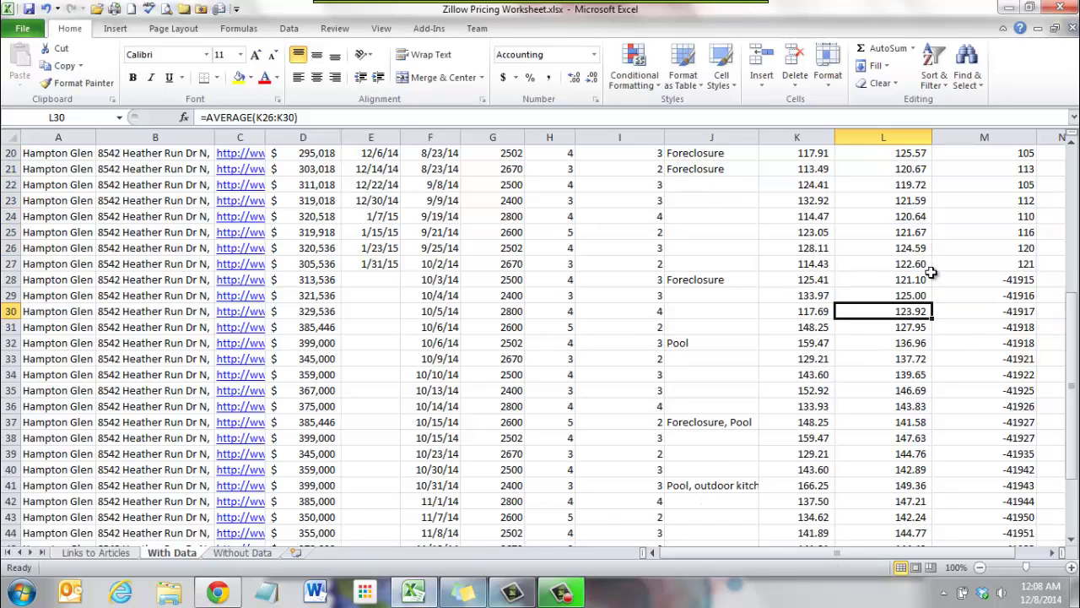
pyautogui.moveTo(1076, 344); pyautogui.dragTo(1076, 349)
pyautogui.moveTo(916, 532); pyautogui.dragTo(892, 248)
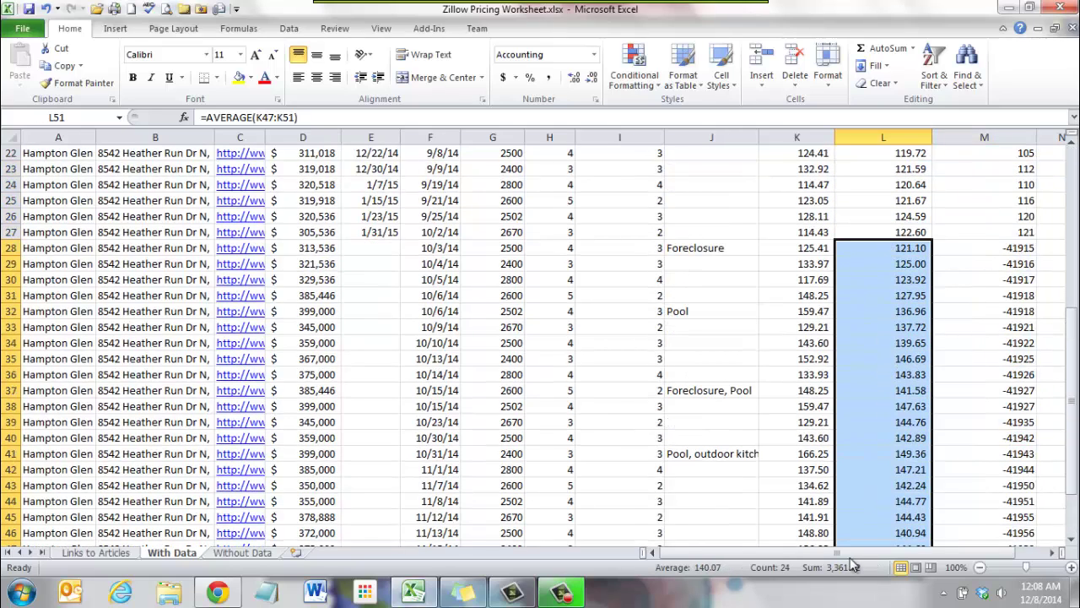
pyautogui.click(895, 404)
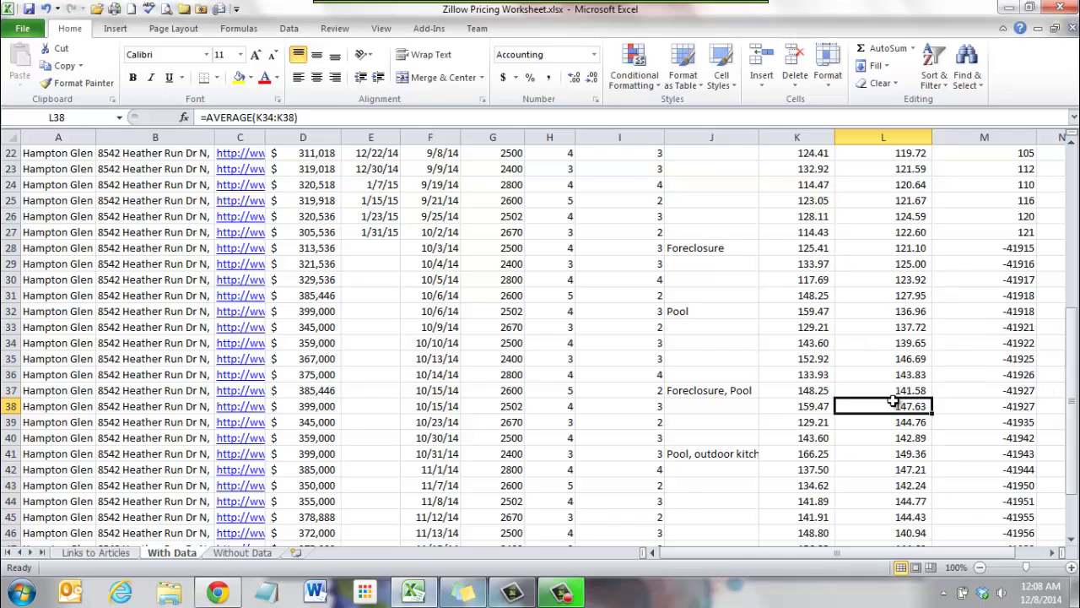
pyautogui.scroll(-3, 894, 404)
pyautogui.moveTo(892, 456); pyautogui.dragTo(911, 333)
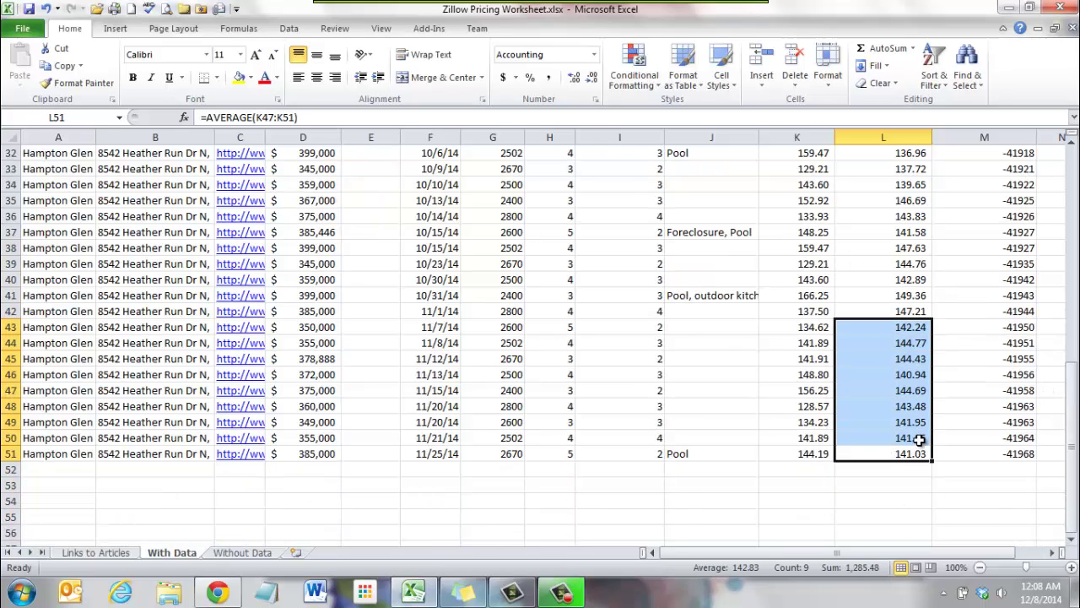
pyautogui.click(919, 439)
pyautogui.click(909, 485)
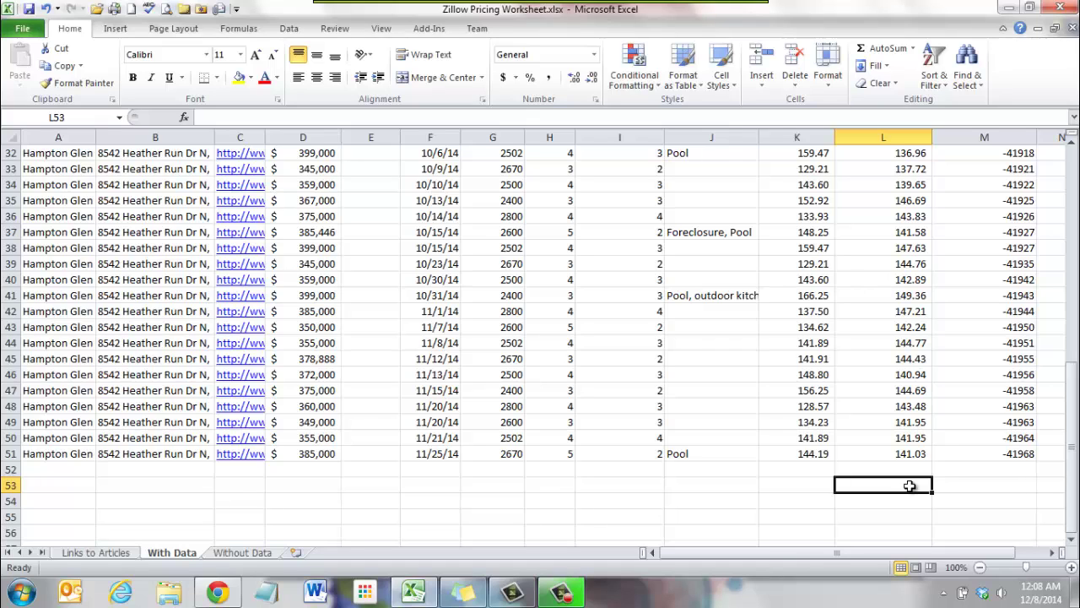
pyautogui.scroll(3, 896, 380)
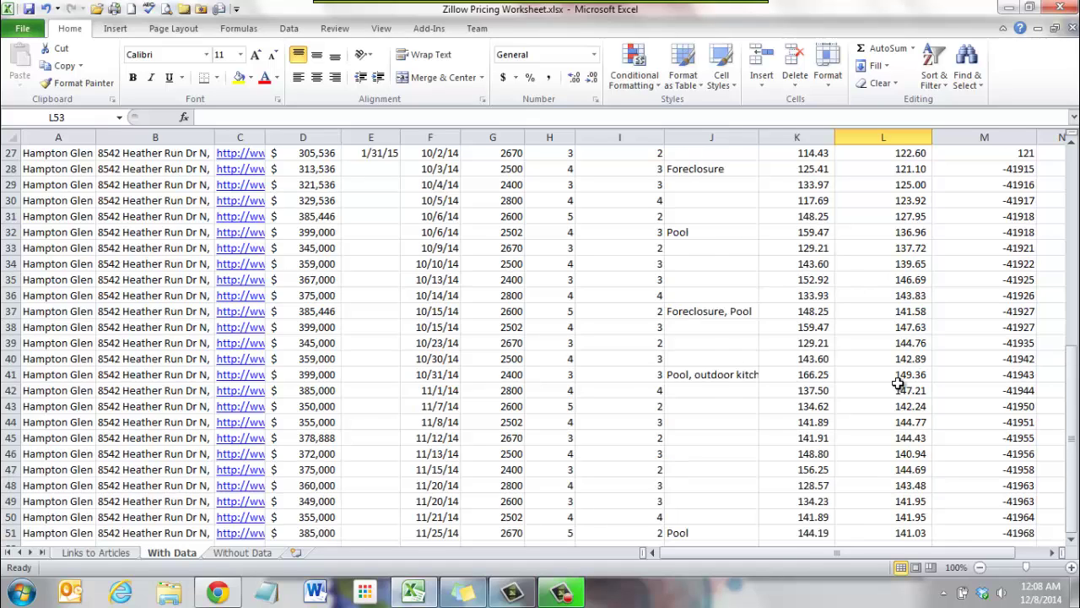
pyautogui.scroll(7, 910, 287)
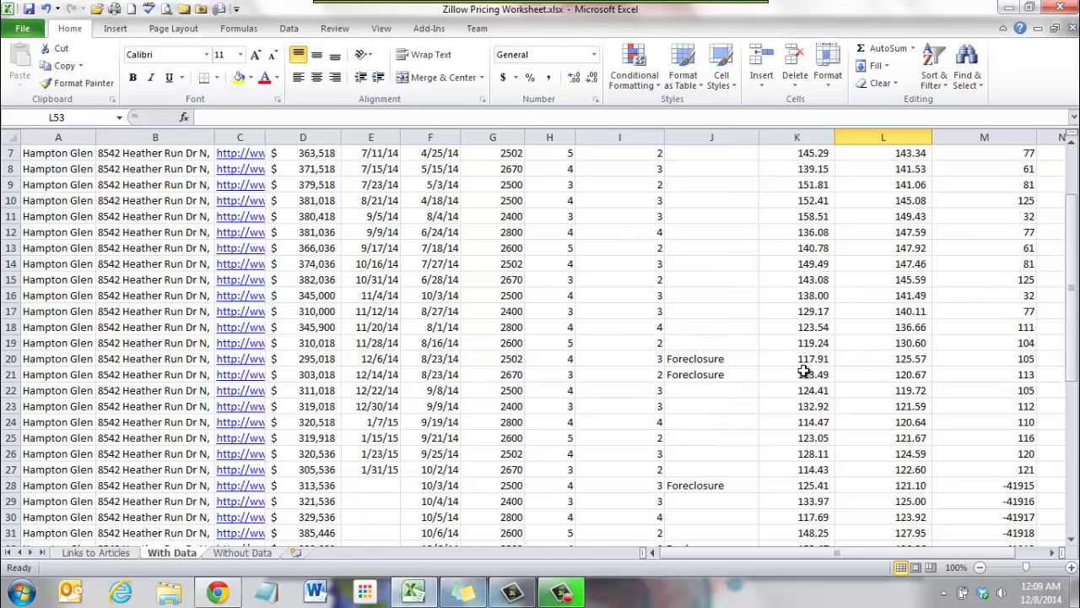
pyautogui.scroll(1, 845, 395)
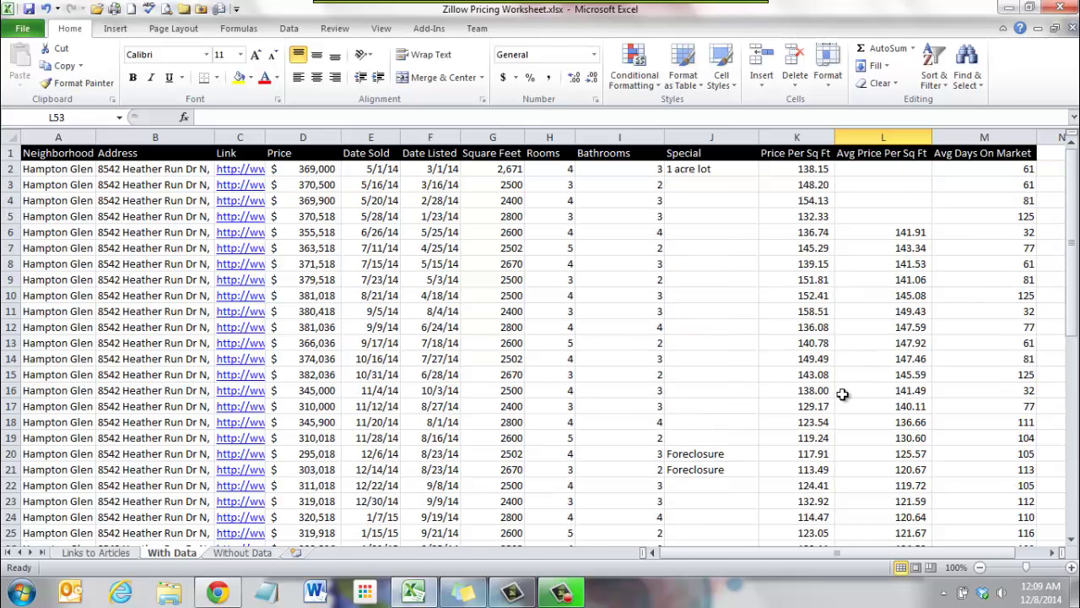
pyautogui.scroll(-3, 842, 394)
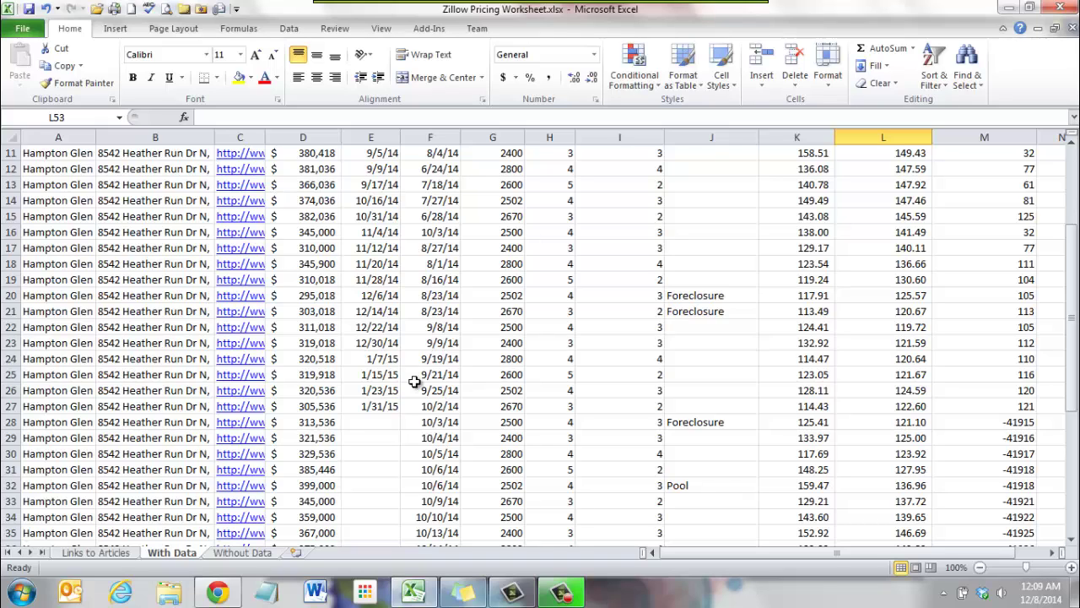
pyautogui.moveTo(1076, 311); pyautogui.dragTo(1077, 330)
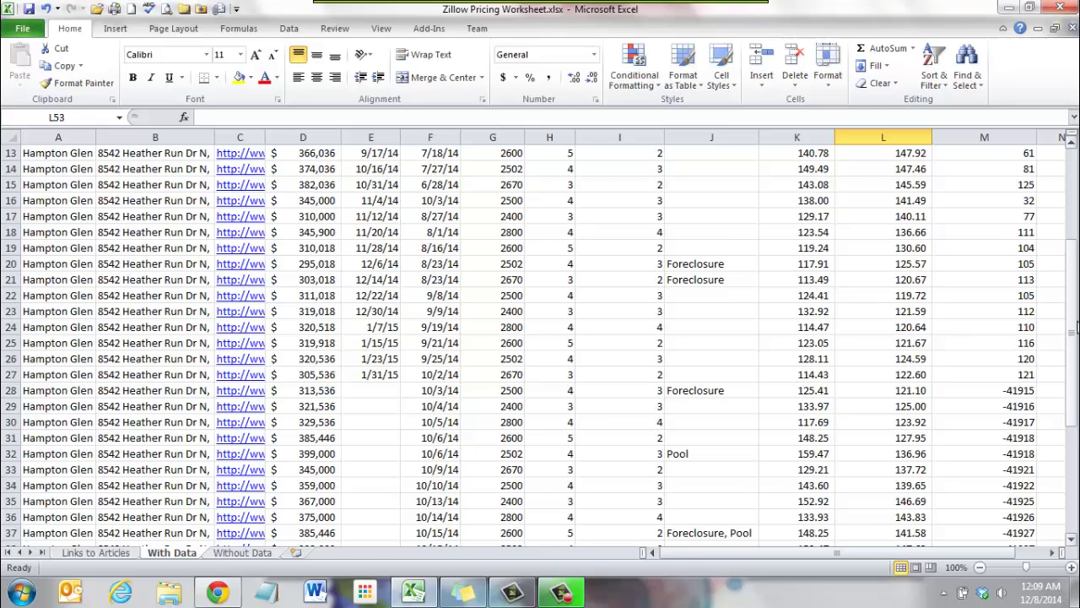
pyautogui.moveTo(1076, 330); pyautogui.dragTo(1076, 151)
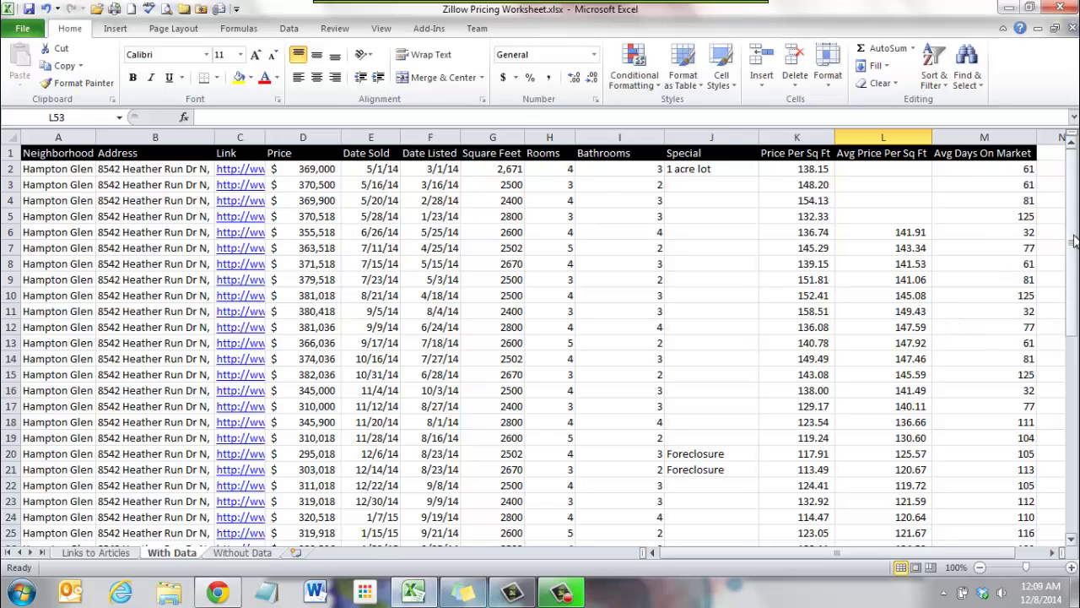
pyautogui.moveTo(1074, 253); pyautogui.dragTo(1073, 263)
pyautogui.click(901, 200)
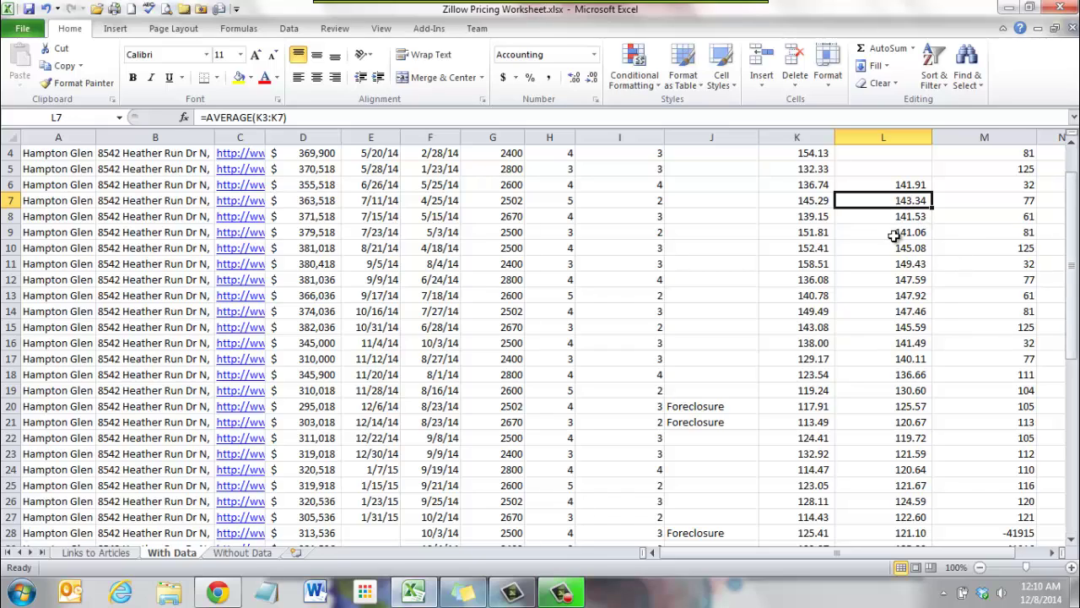
pyautogui.moveTo(1073, 253); pyautogui.dragTo(1073, 330)
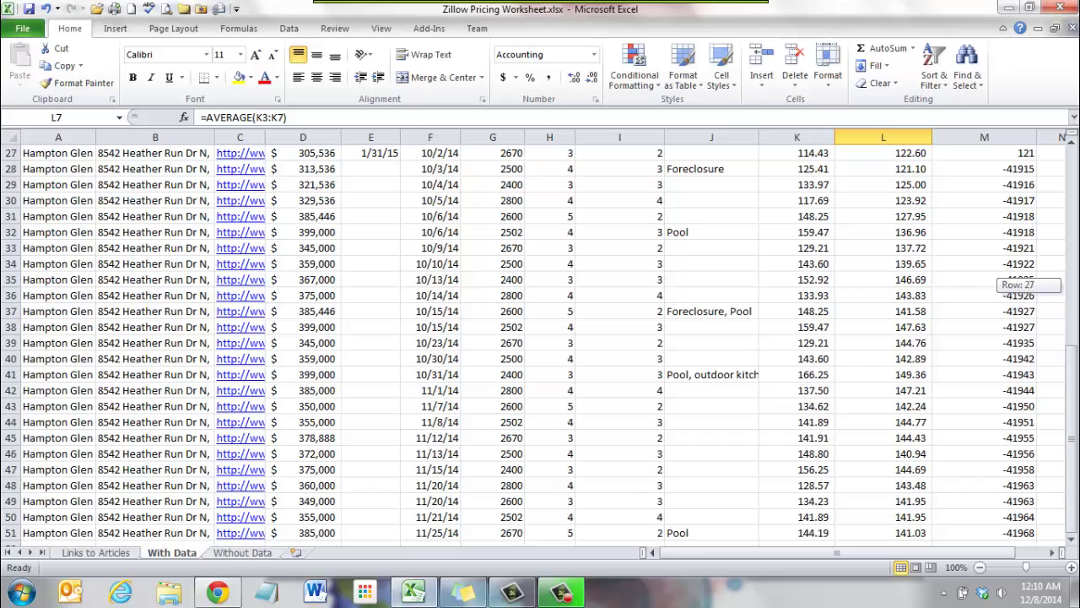
pyautogui.moveTo(916, 405); pyautogui.dragTo(920, 470)
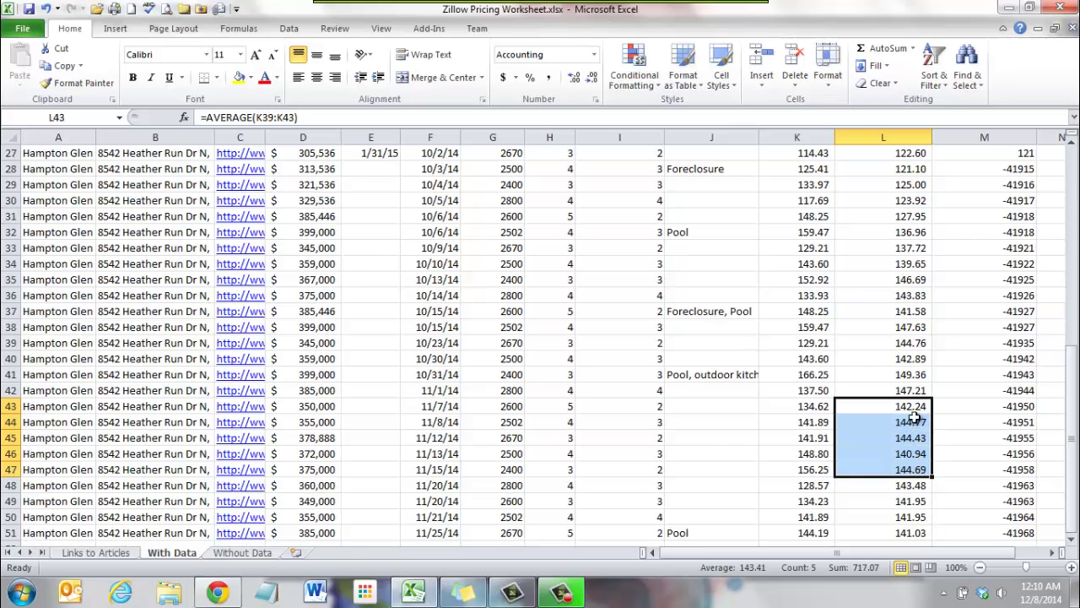
pyautogui.moveTo(920, 531); pyautogui.dragTo(920, 413)
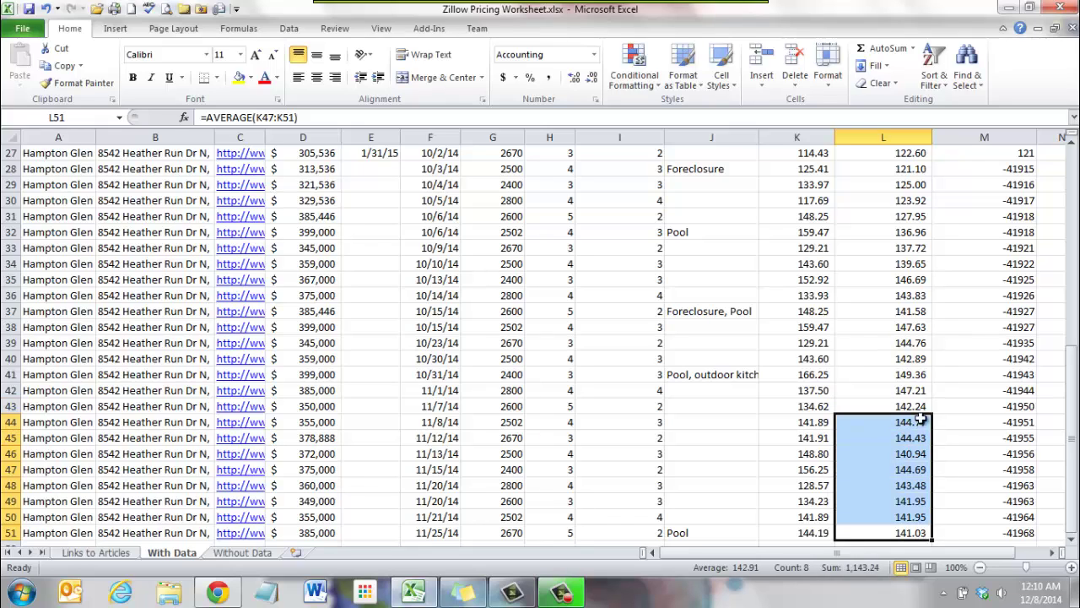
pyautogui.click(919, 357)
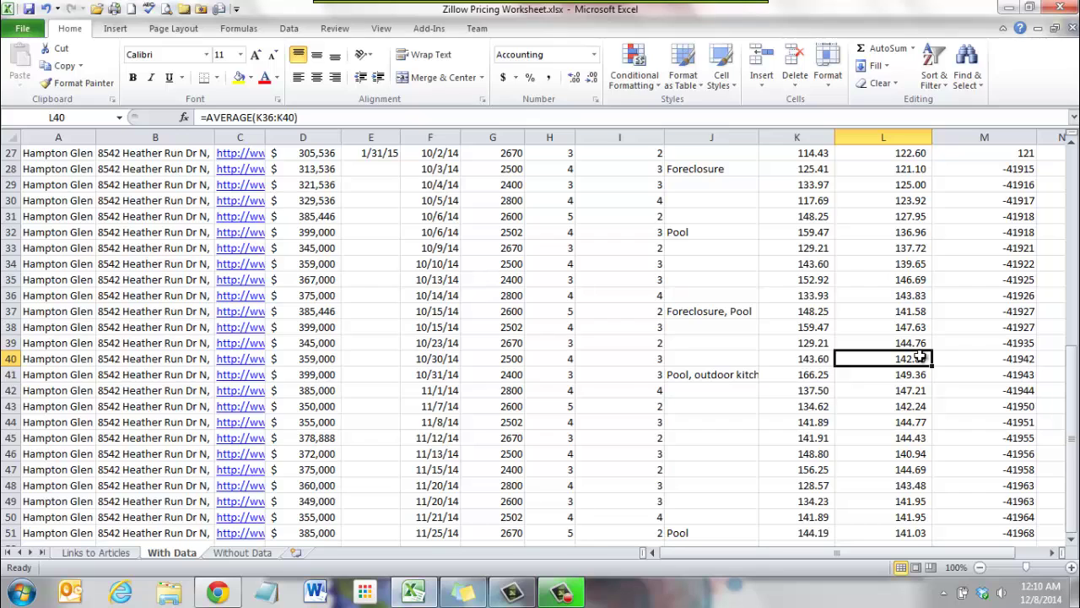
pyautogui.scroll(3, 920, 357)
pyautogui.scroll(5, 919, 357)
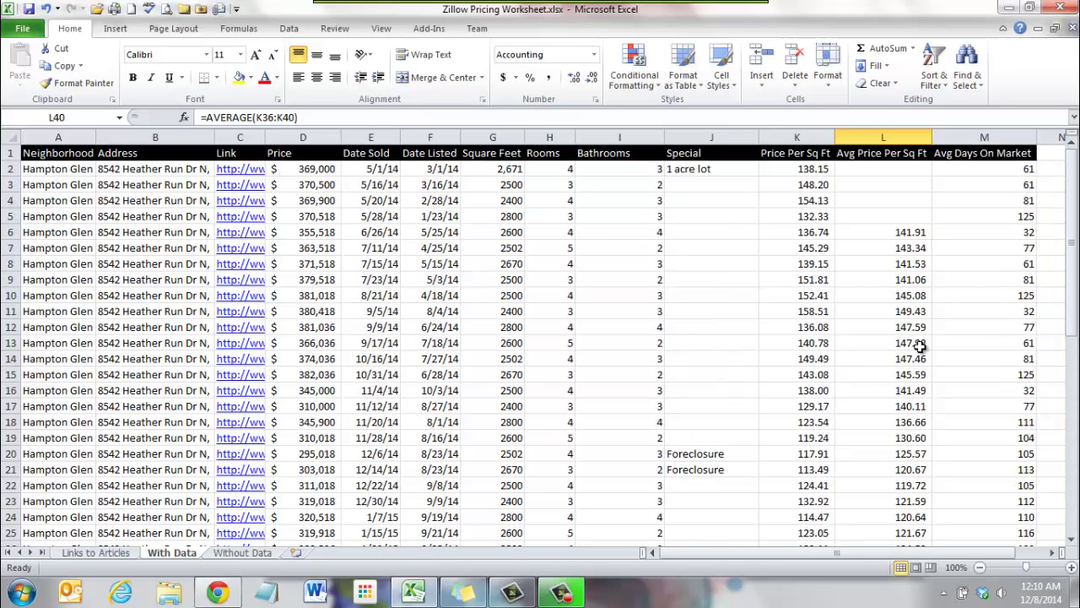
pyautogui.scroll(-3, 997, 367)
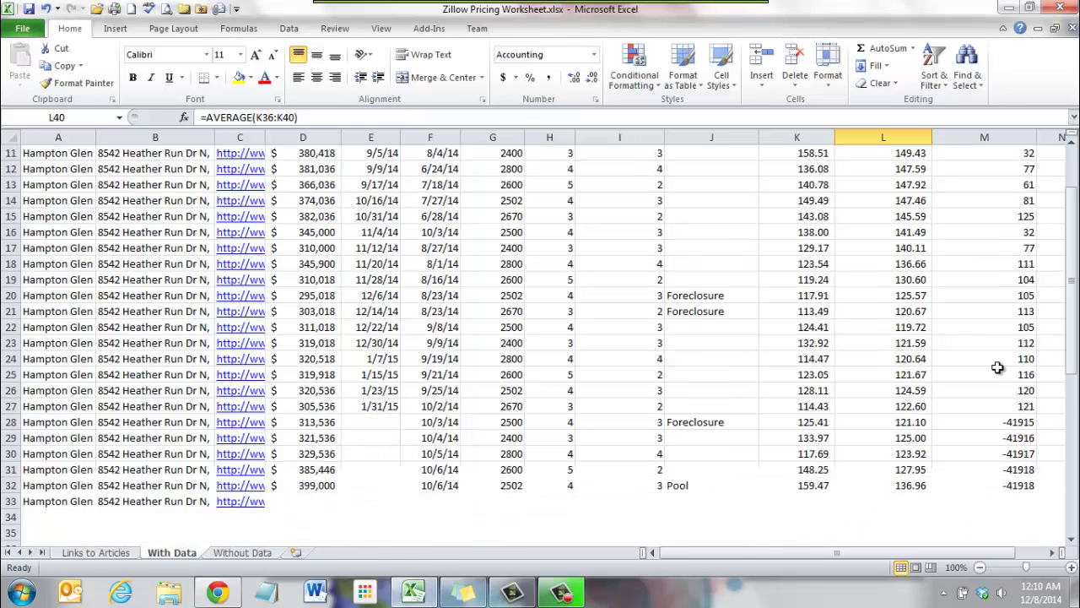
pyautogui.scroll(-2, 1018, 322)
pyautogui.scroll(-2, 1031, 312)
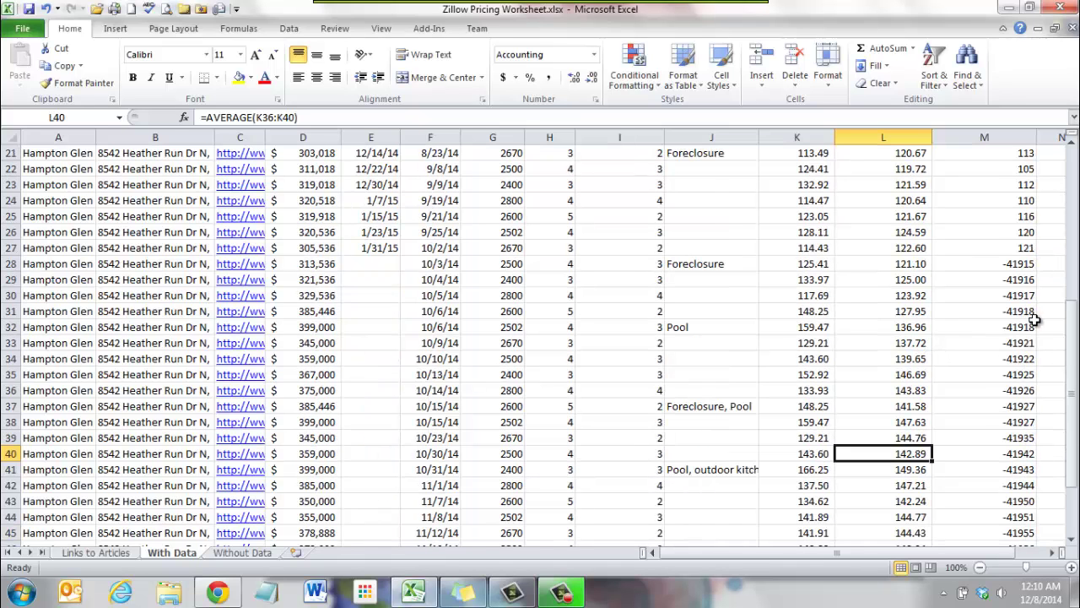
# Delete the negative Avg Days On Market values in M28:M54.
pyautogui.moveTo(1025, 264); pyautogui.dragTo(998, 511)
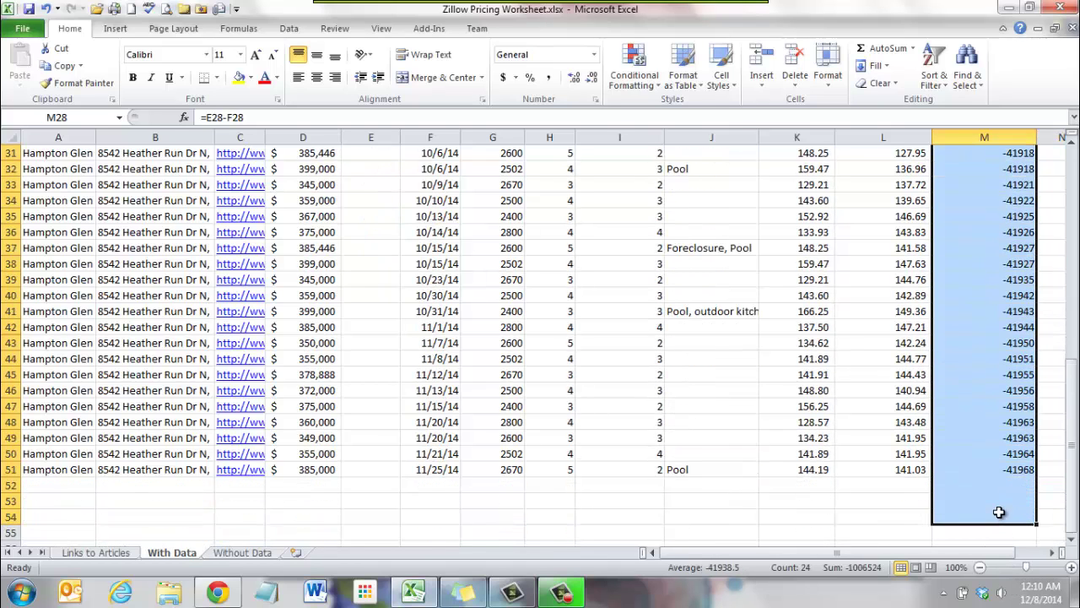
pyautogui.press('Delete')
pyautogui.scroll(5, 995, 486)
pyautogui.click(972, 342)
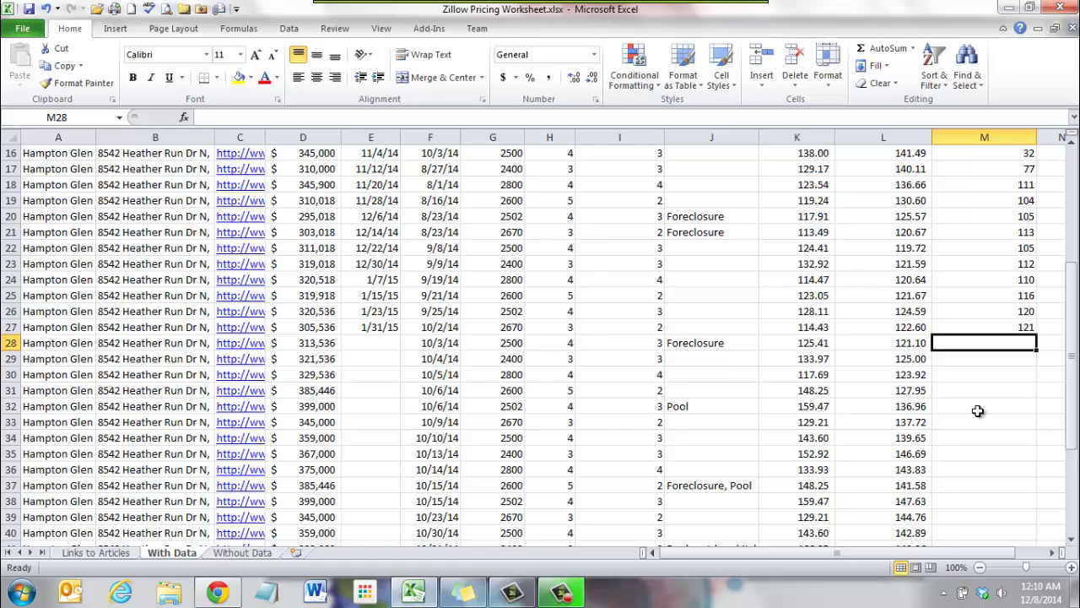
# Inspect the Date Listed, Date Sold and Square Feet cells near the top.
pyautogui.scroll(5, 1034, 409)
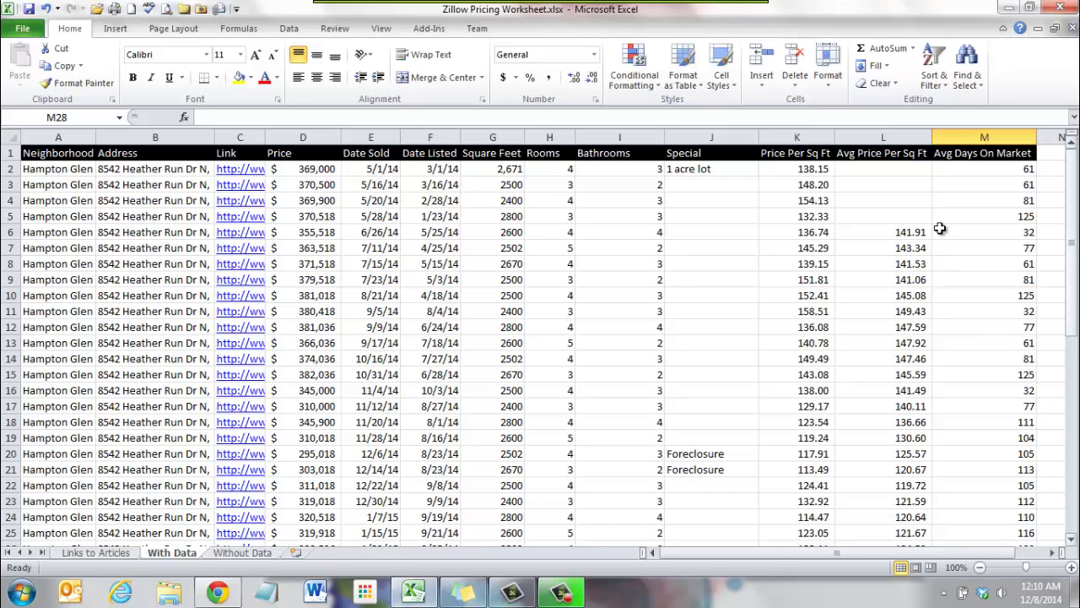
pyautogui.click(452, 169)
pyautogui.moveTo(451, 169); pyautogui.dragTo(446, 240)
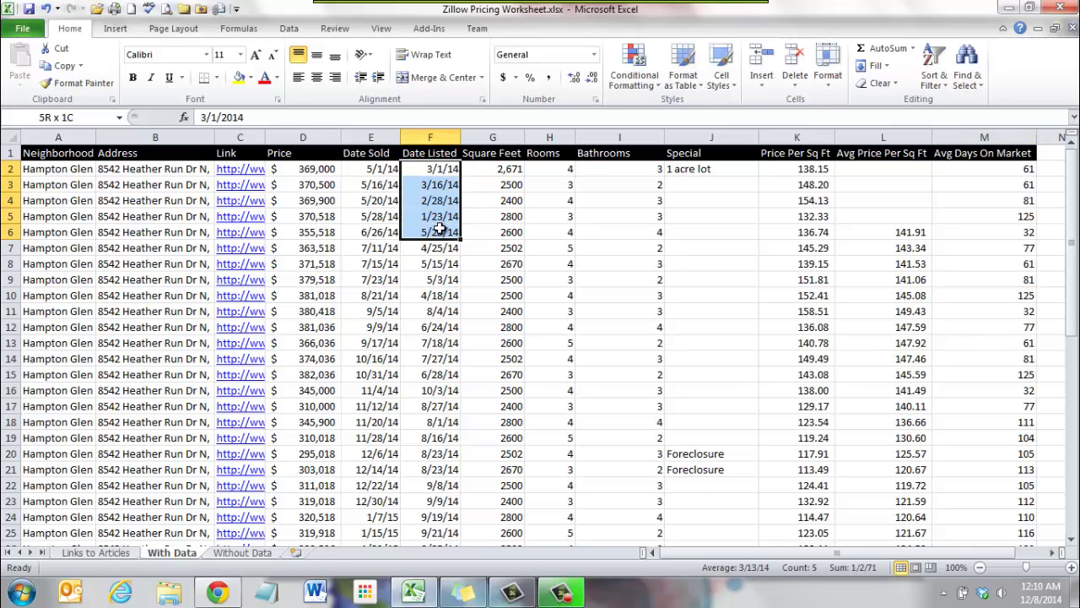
pyautogui.click(434, 263)
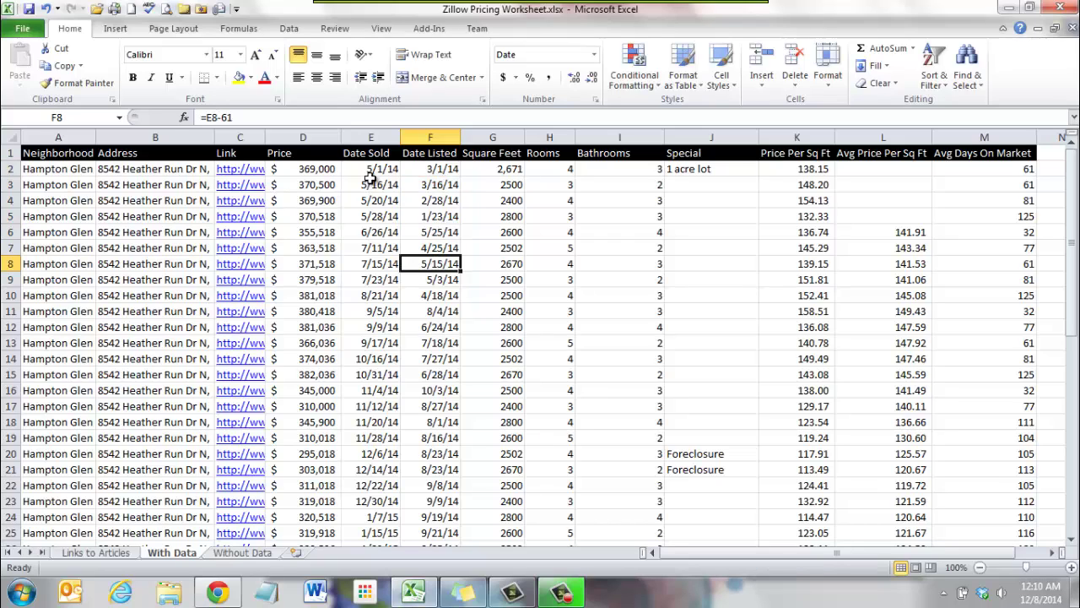
pyautogui.moveTo(371, 171); pyautogui.dragTo(372, 285)
pyautogui.click(523, 325)
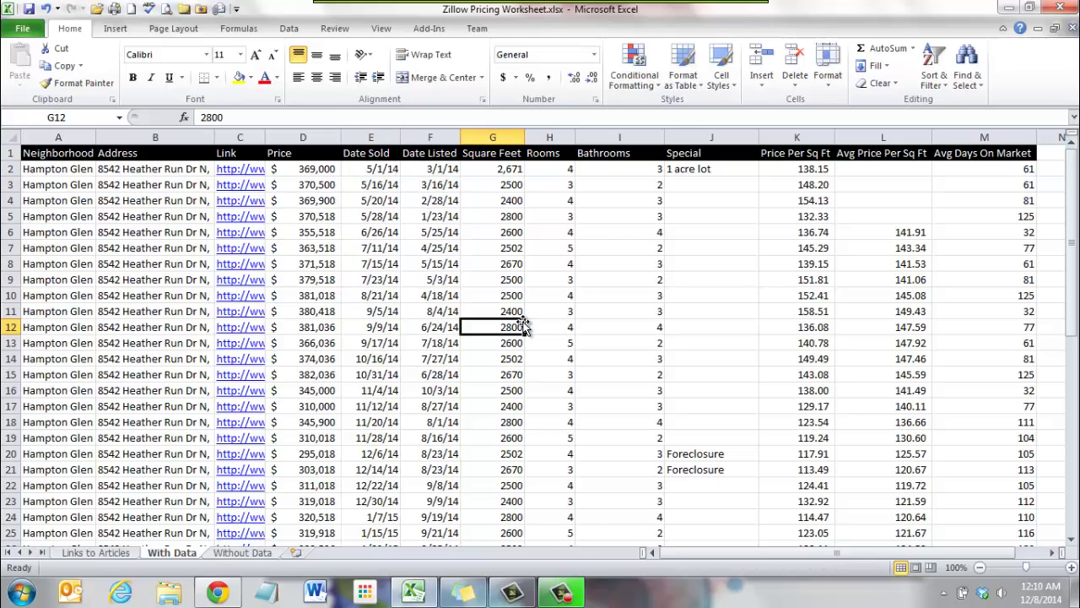
pyautogui.click(1070, 233)
pyautogui.click(1009, 134)
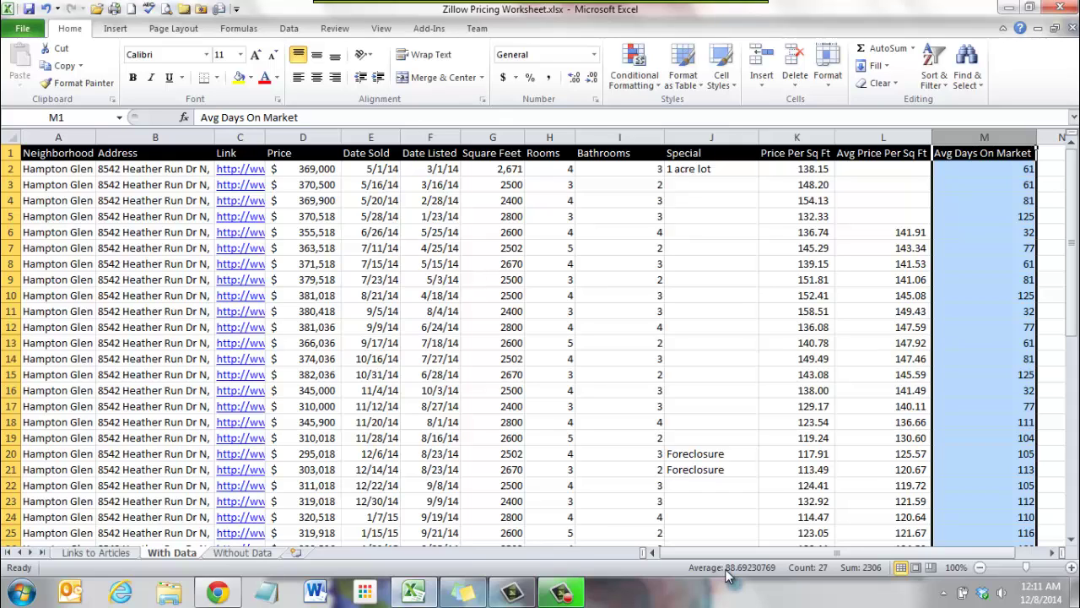
pyautogui.click(994, 437)
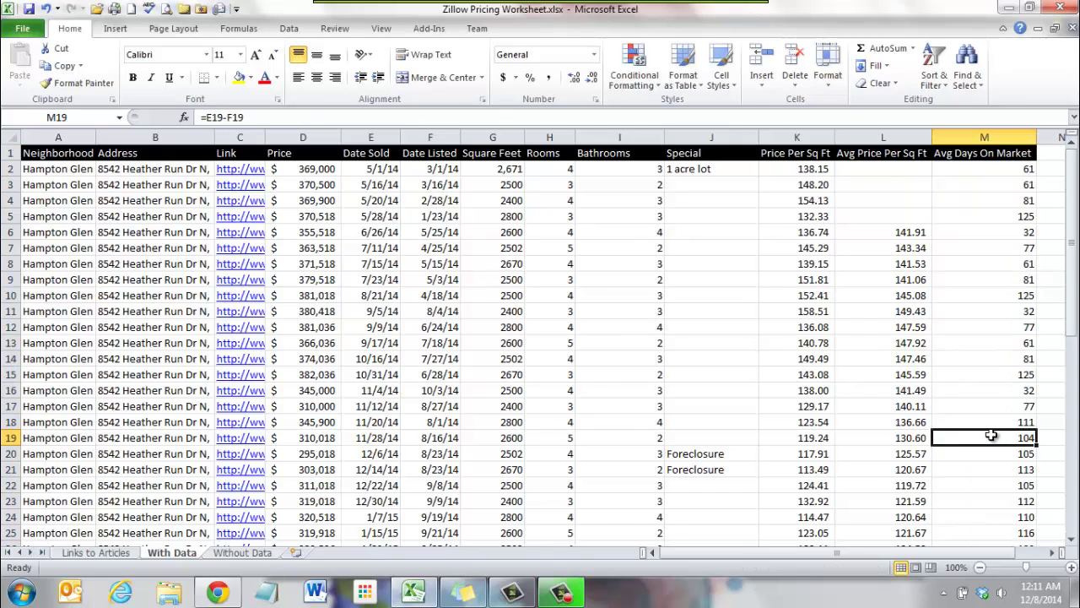
pyautogui.scroll(-2, 992, 435)
pyautogui.scroll(-2, 991, 436)
pyautogui.scroll(4, 990, 436)
pyautogui.click(1028, 216)
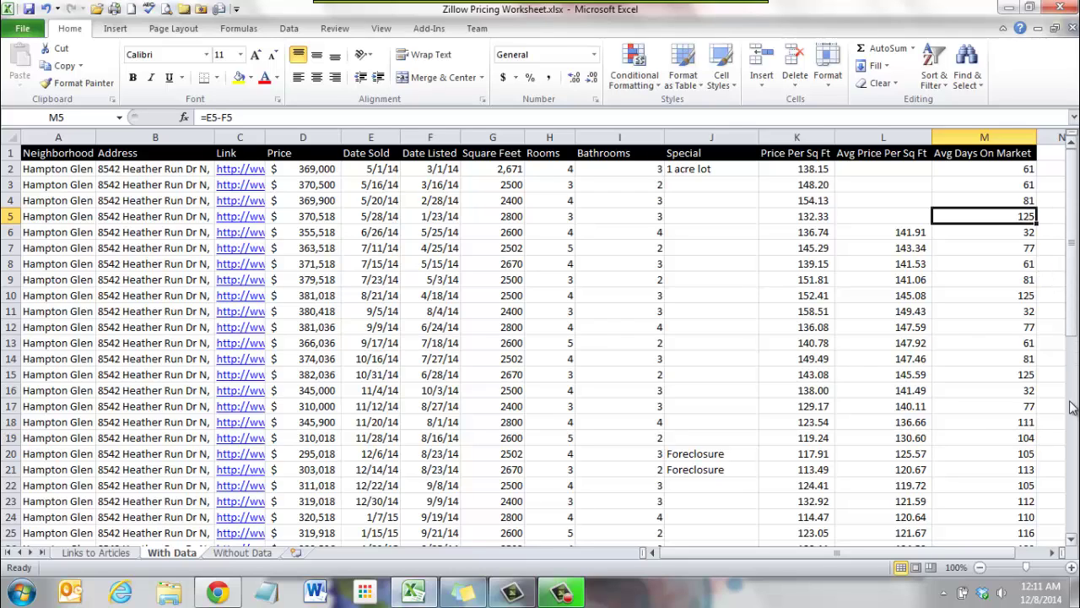
pyautogui.click(1022, 296)
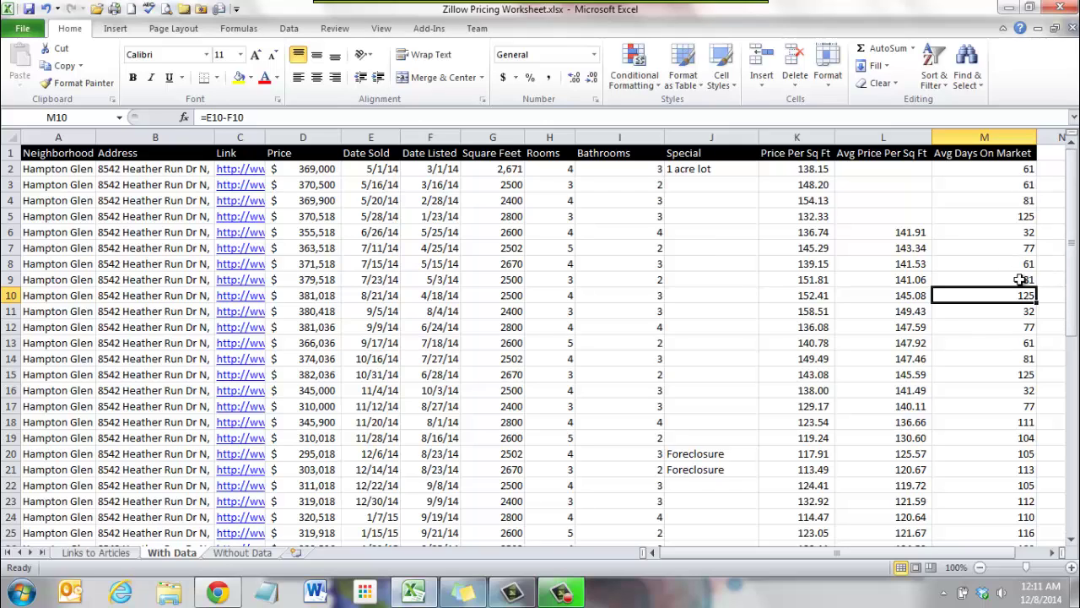
pyautogui.moveTo(1073, 287); pyautogui.dragTo(1073, 311)
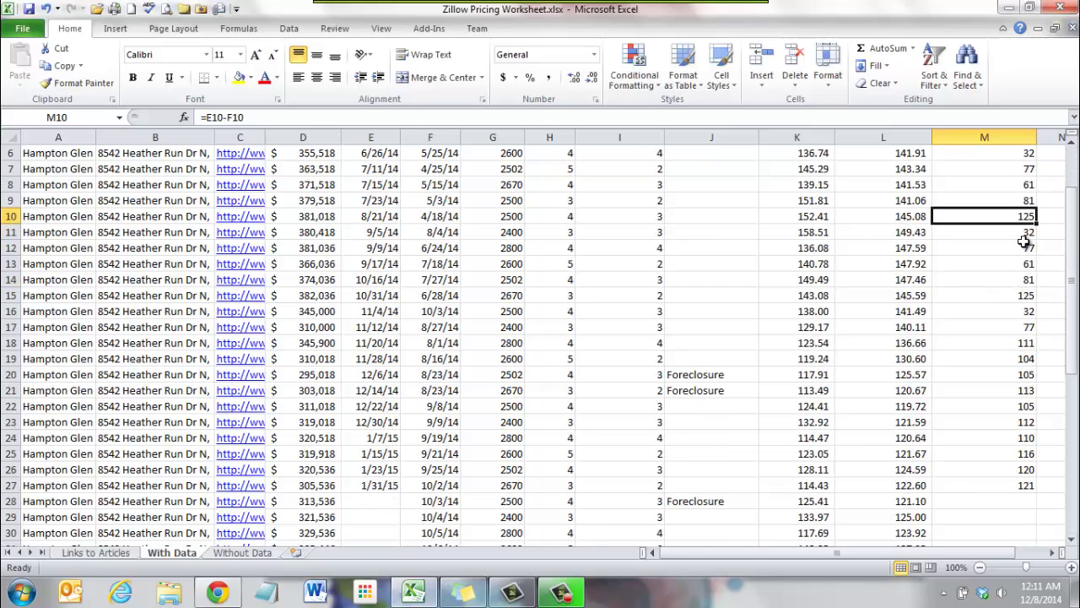
pyautogui.click(1024, 296)
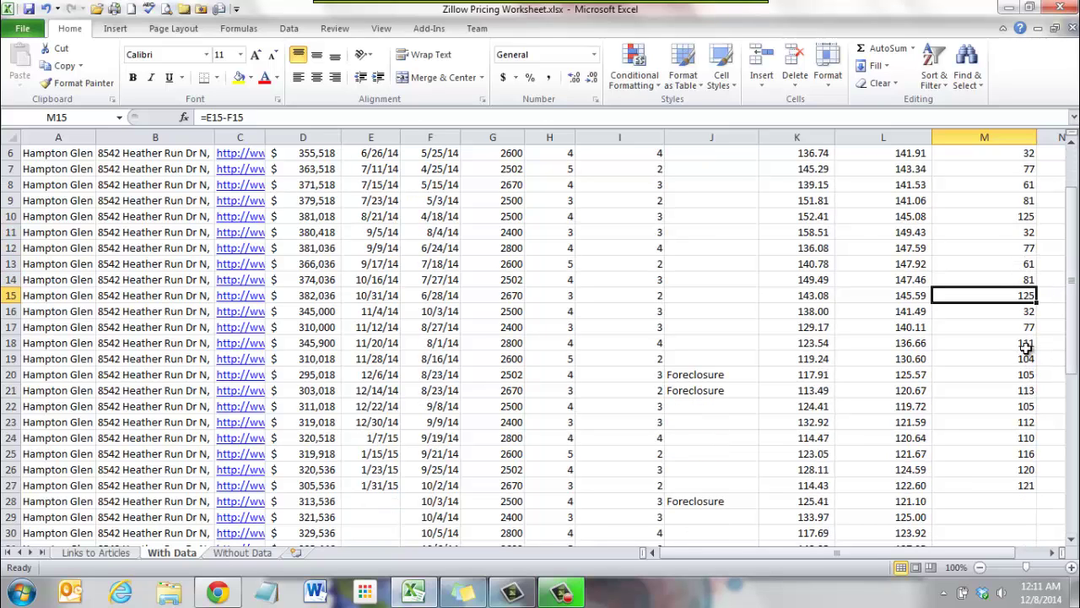
pyautogui.moveTo(1023, 344); pyautogui.dragTo(1028, 485)
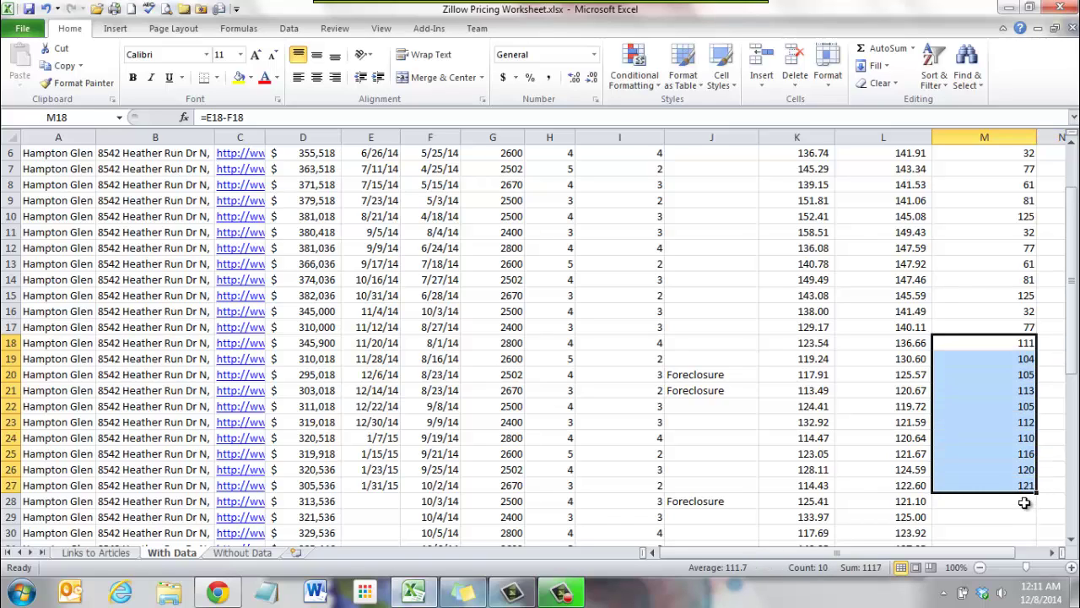
pyautogui.scroll(-2, 1046, 501)
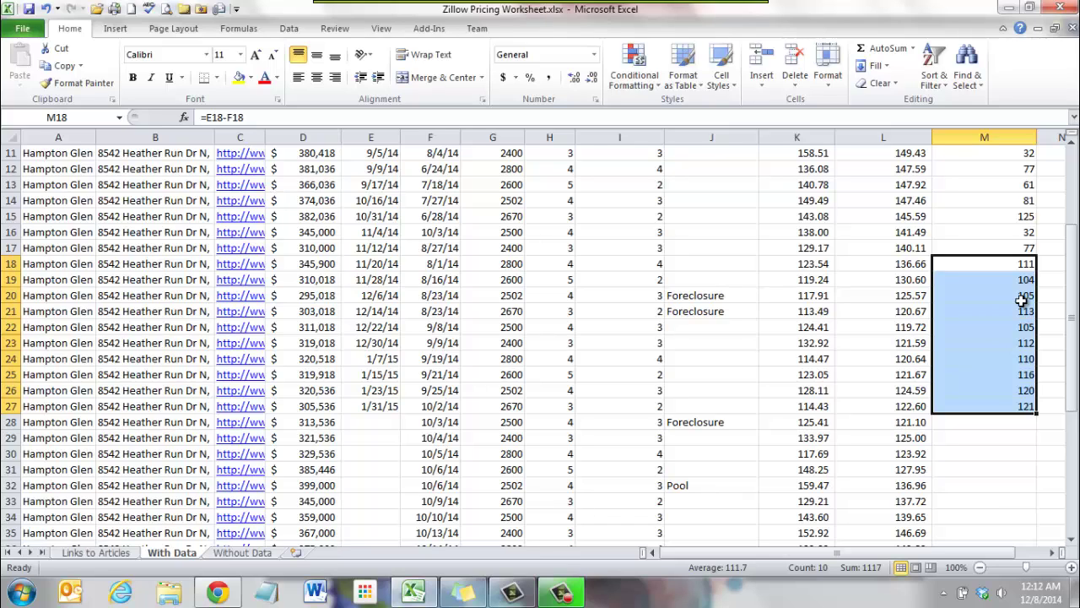
pyautogui.click(1013, 341)
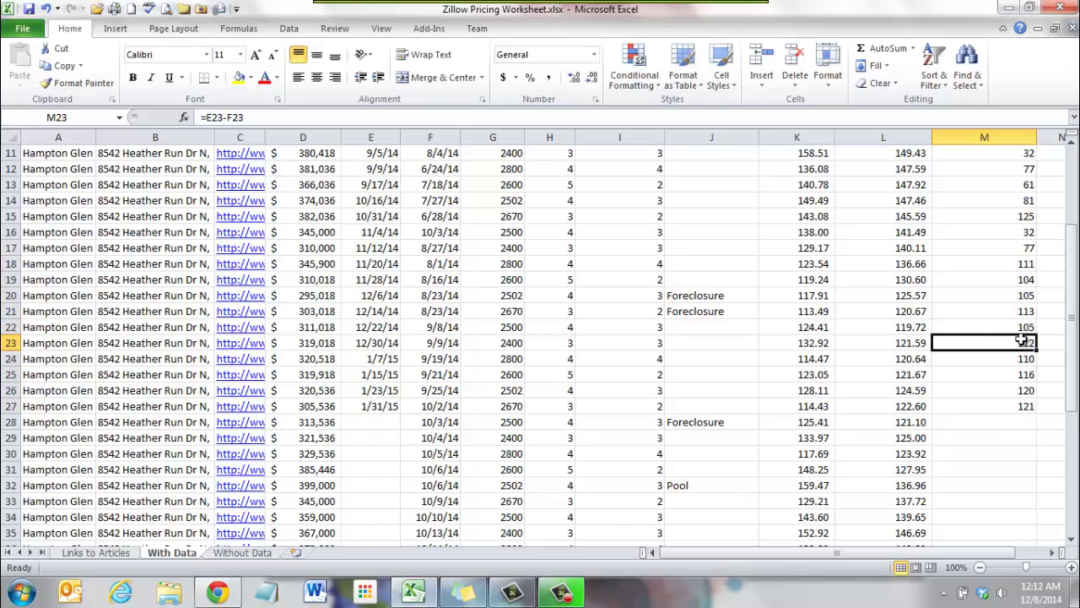
pyautogui.moveTo(1018, 268); pyautogui.dragTo(1020, 406)
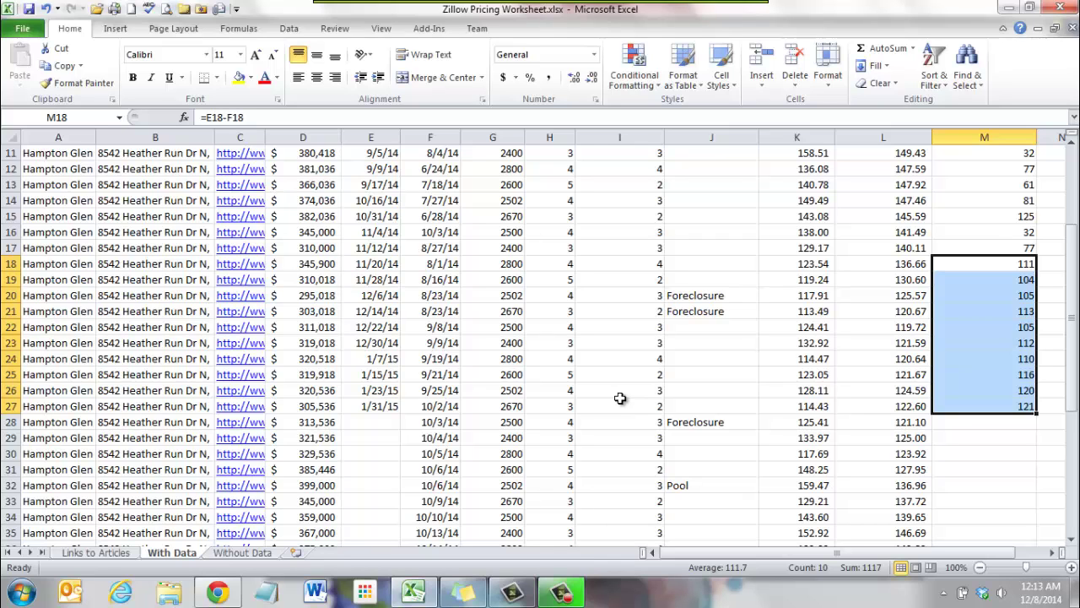
# Switch to Chrome's Home Value Estimator tab and scroll through the article.
pyautogui.click(218, 592)
pyautogui.click(115, 12)
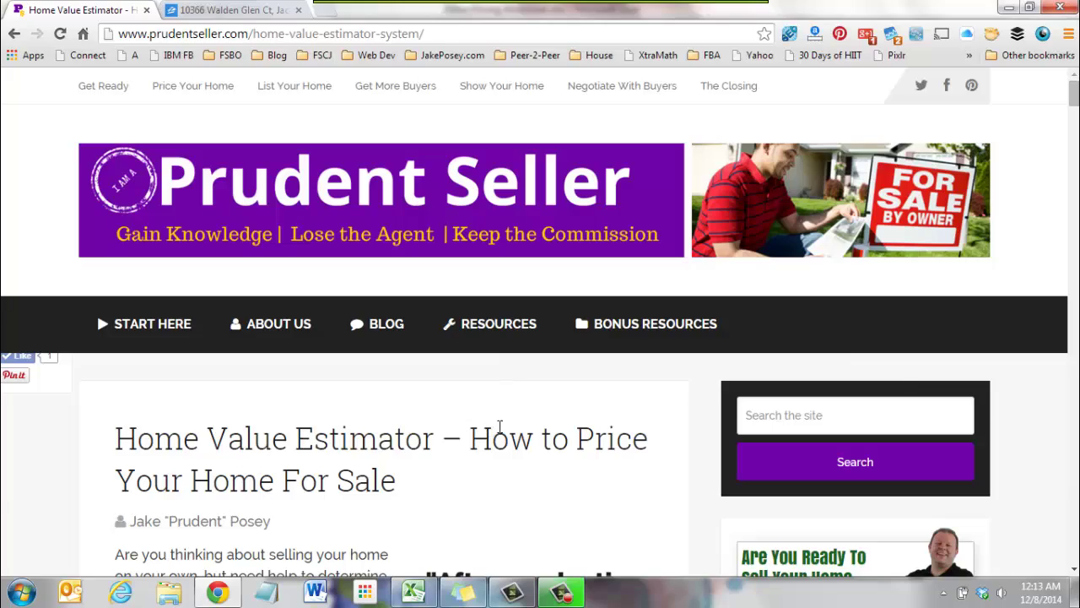
pyautogui.scroll(-3, 511, 397)
pyautogui.scroll(-10, 513, 430)
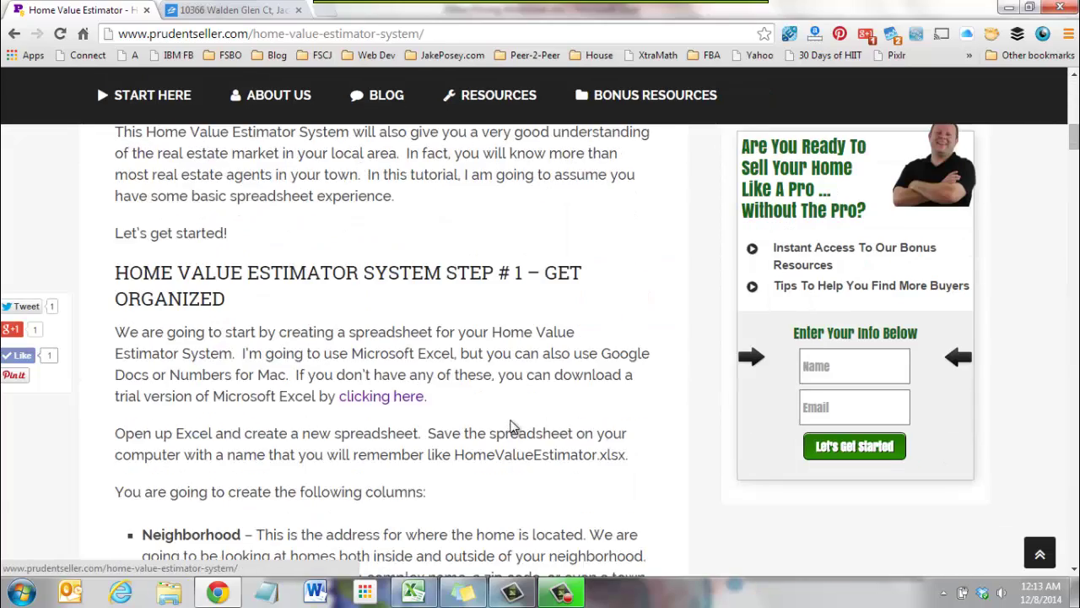
pyautogui.scroll(-10, 510, 418)
pyautogui.scroll(3, 346, 340)
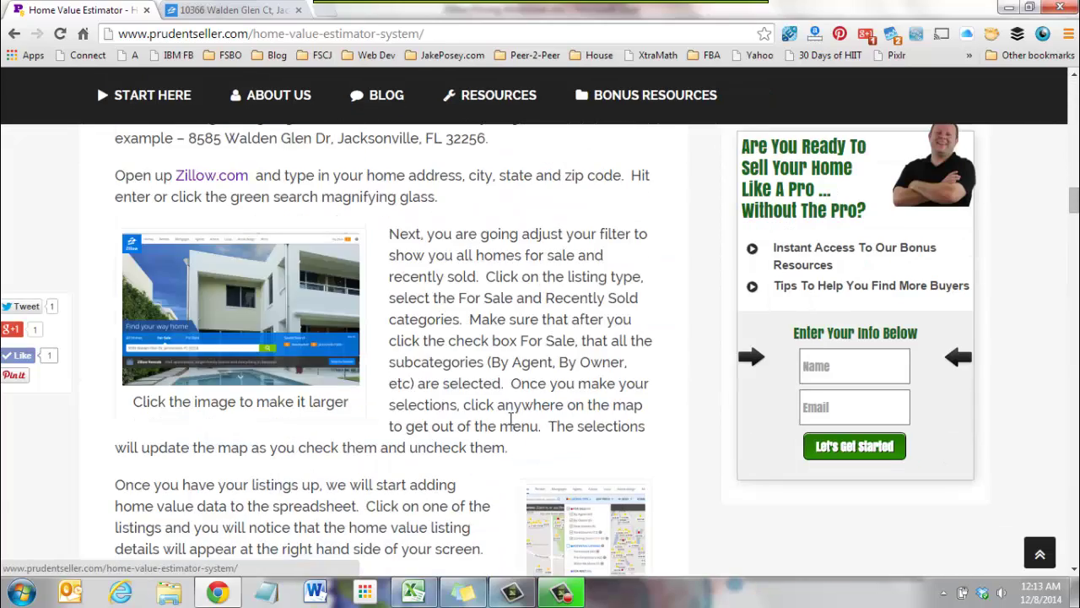
pyautogui.scroll(-2, 346, 341)
# View the enlarged Zillow filter screenshot, then return to the article.
pyautogui.click(553, 399)
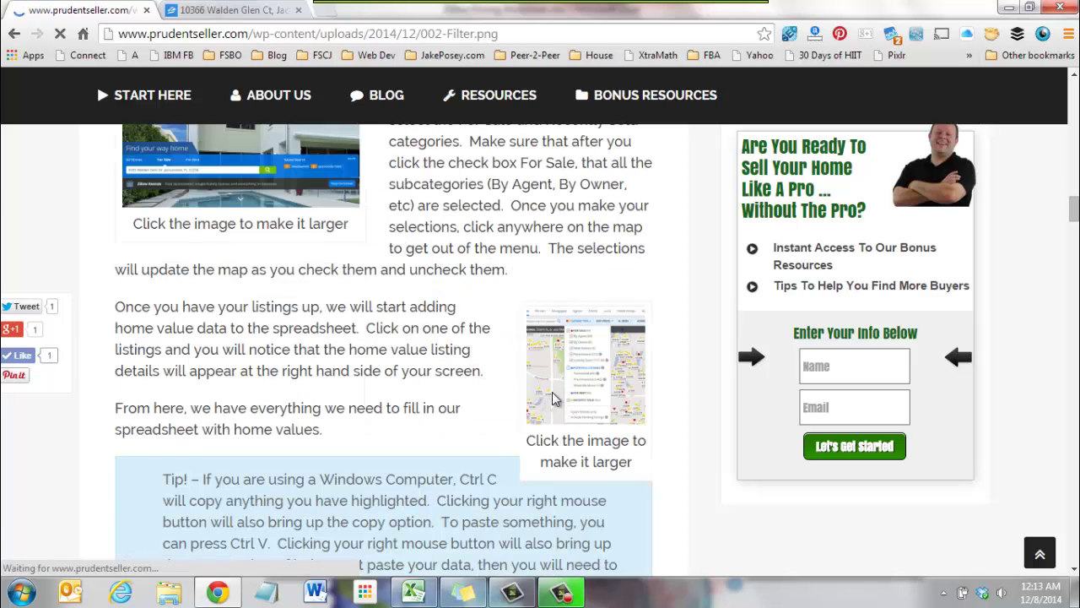
pyautogui.click(14, 33)
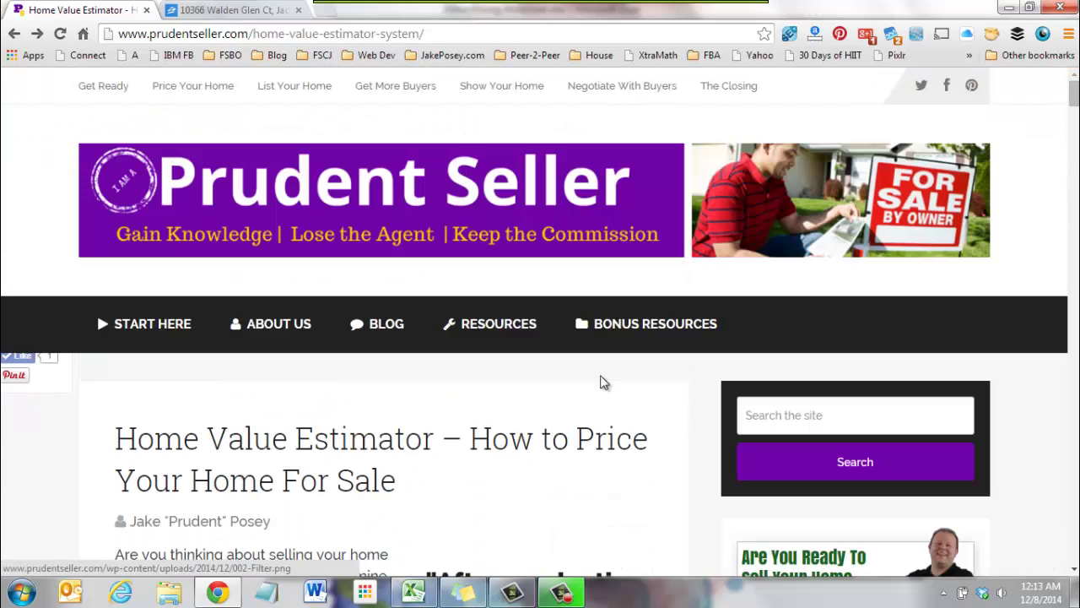
pyautogui.scroll(-5, 1033, 251)
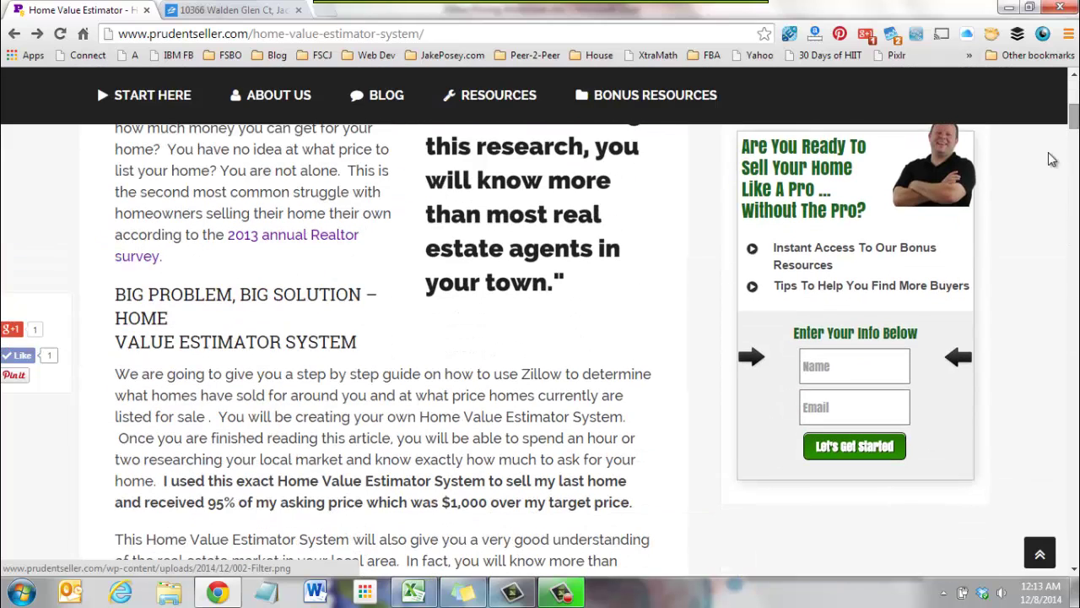